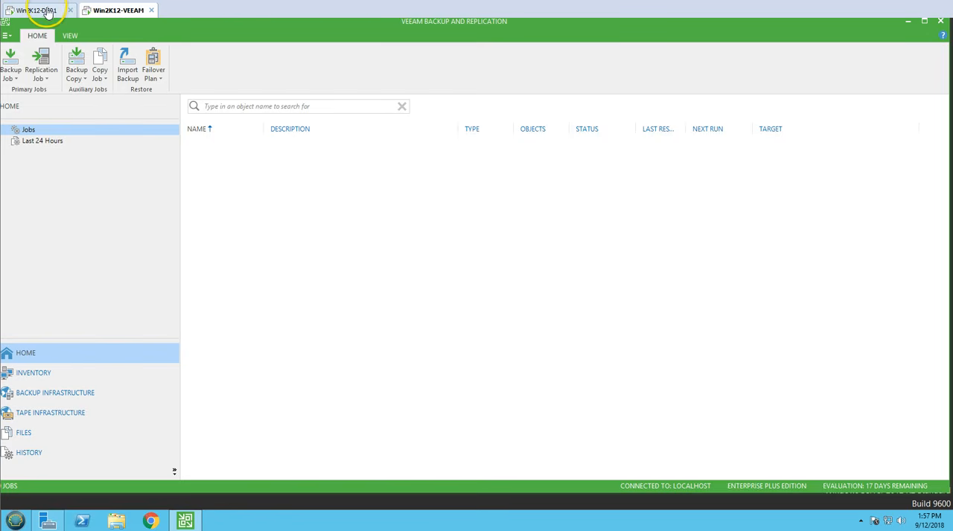
Step: Switch to the Win2K12-DC01 virtual machine and bring up its list of programs
left_click(46, 11)
key("super")
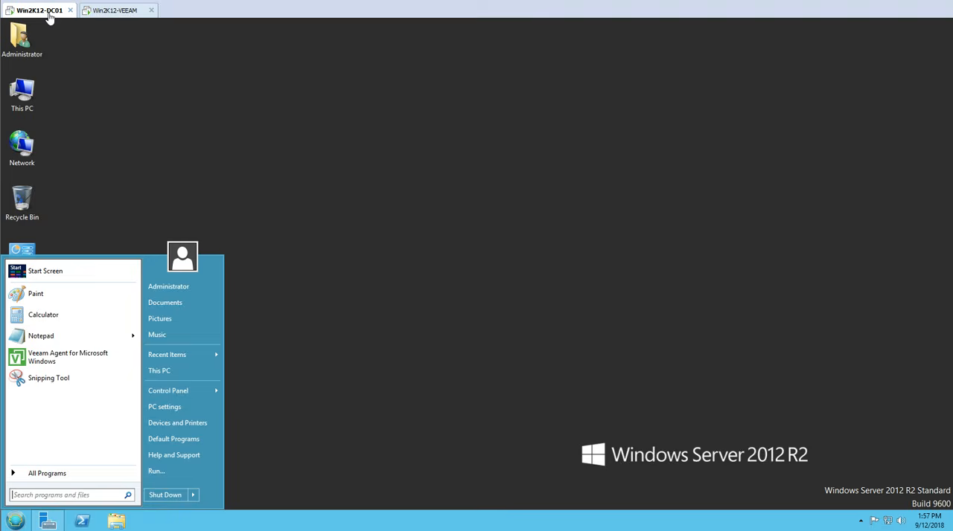
key("Up")
key("Up")
key("Up")
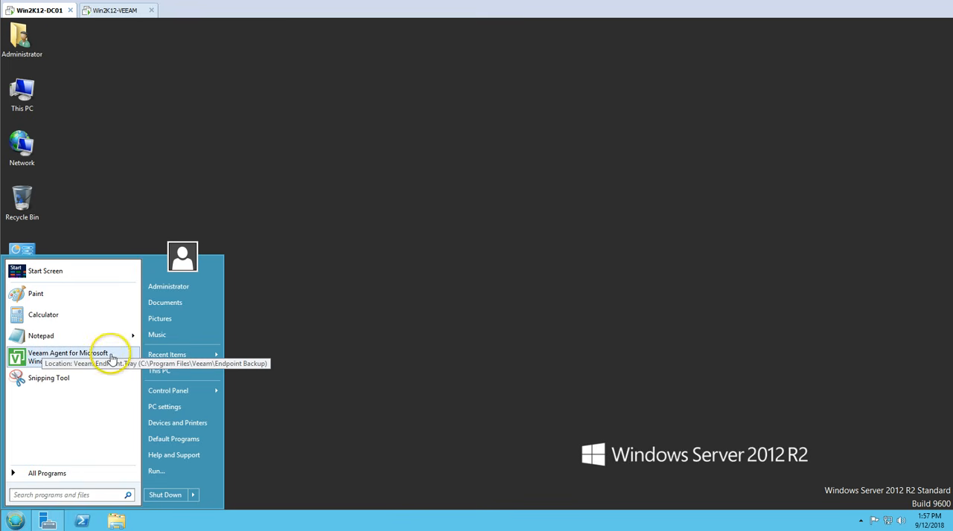
left_click(53, 359)
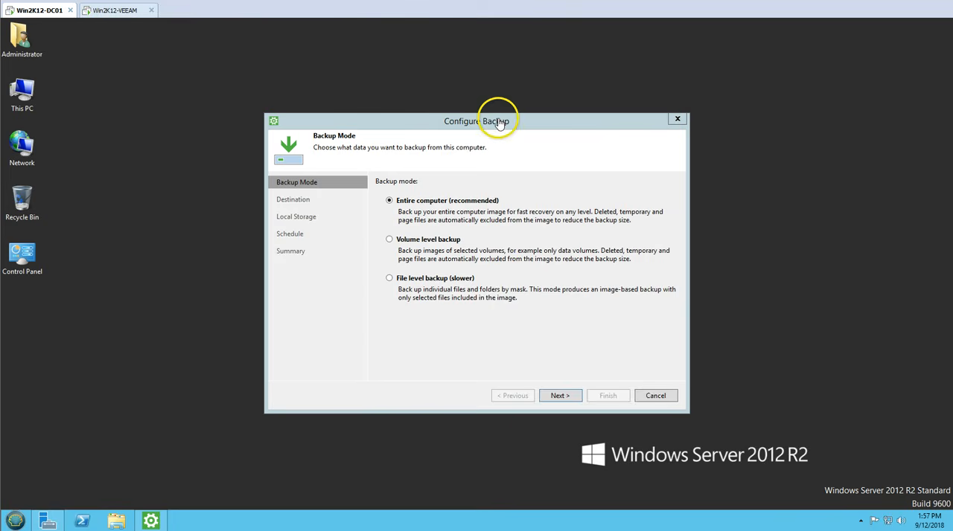
left_click_drag(499, 123, 427, 110)
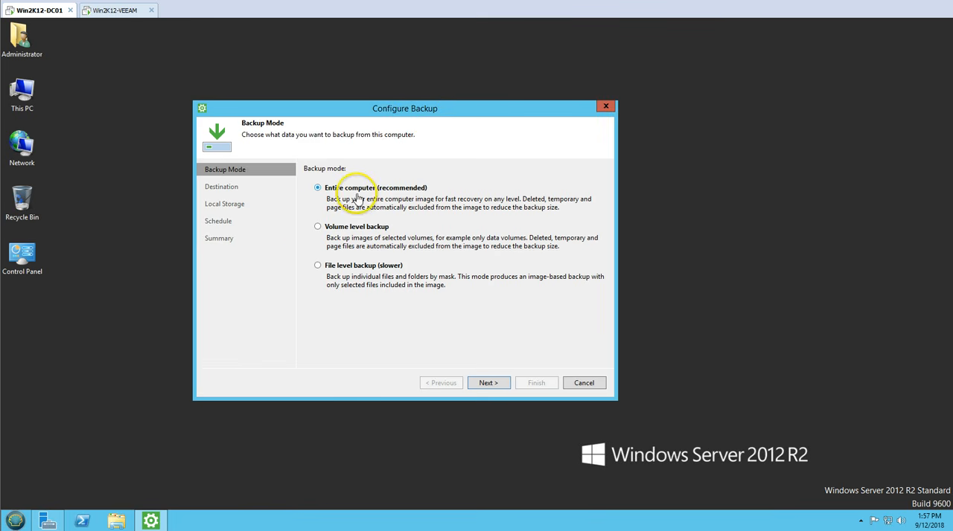
left_click(583, 382)
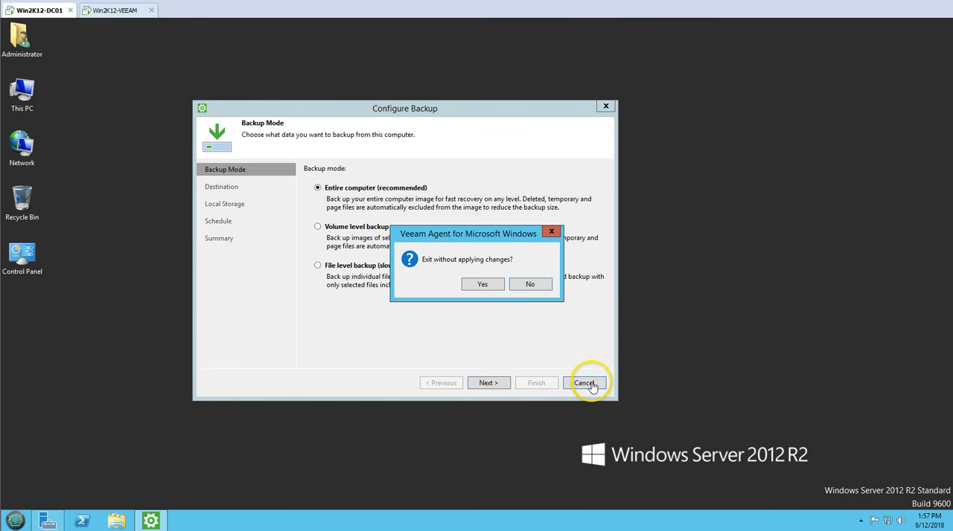
left_click(491, 287)
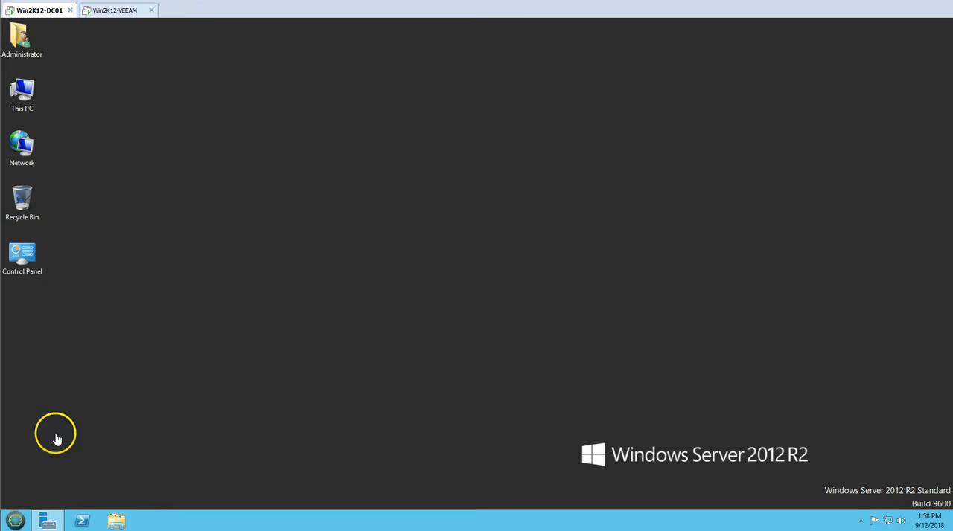
Step: Launch the Configure Backup wizard from the Veeam tools installed on Win2K12-DC01
left_click(14, 519)
left_click(55, 474)
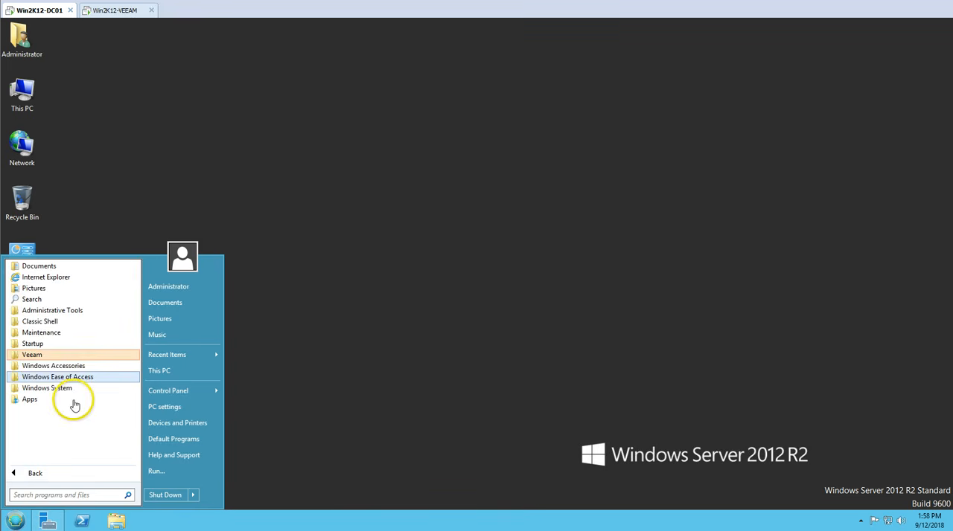
left_click(61, 357)
left_click(39, 378)
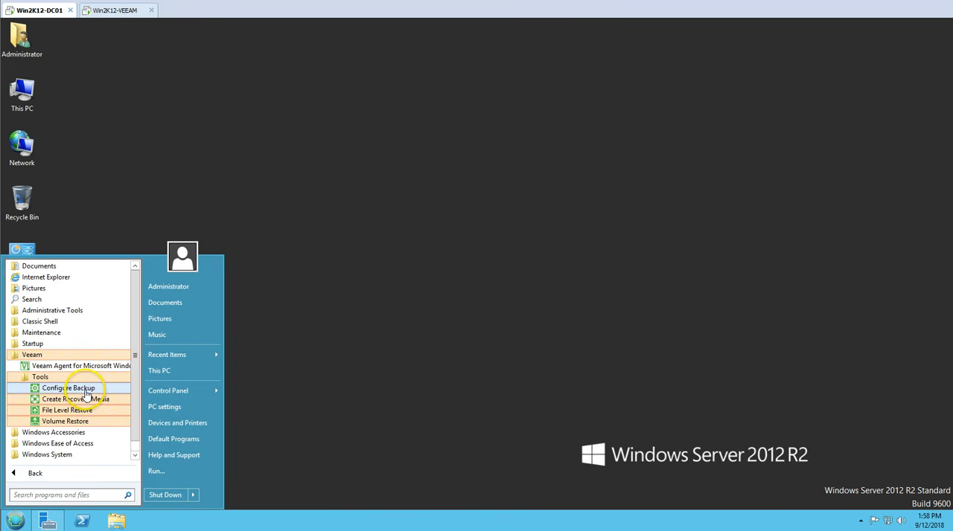
left_click(85, 390)
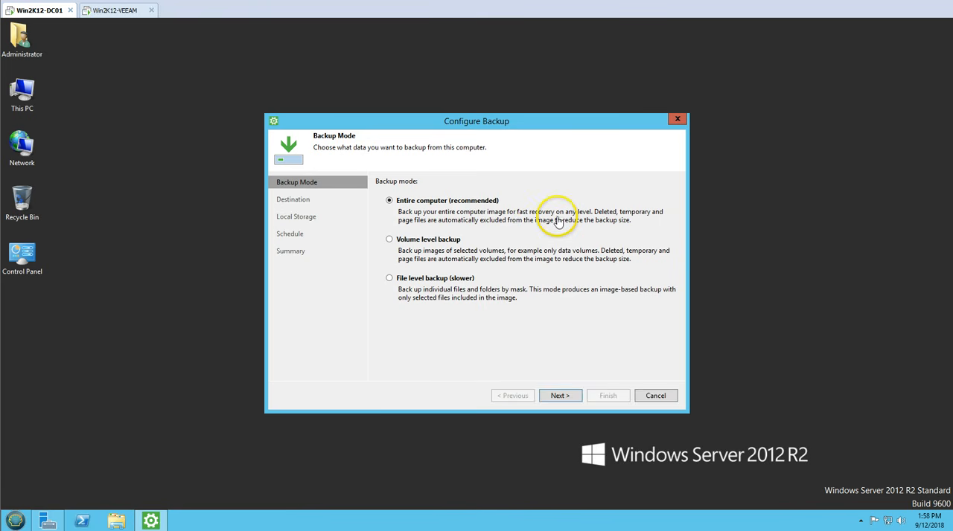
Step: Keep the entire-computer backup mode and choose a Veeam backup repository as the backup destination
left_click(561, 396)
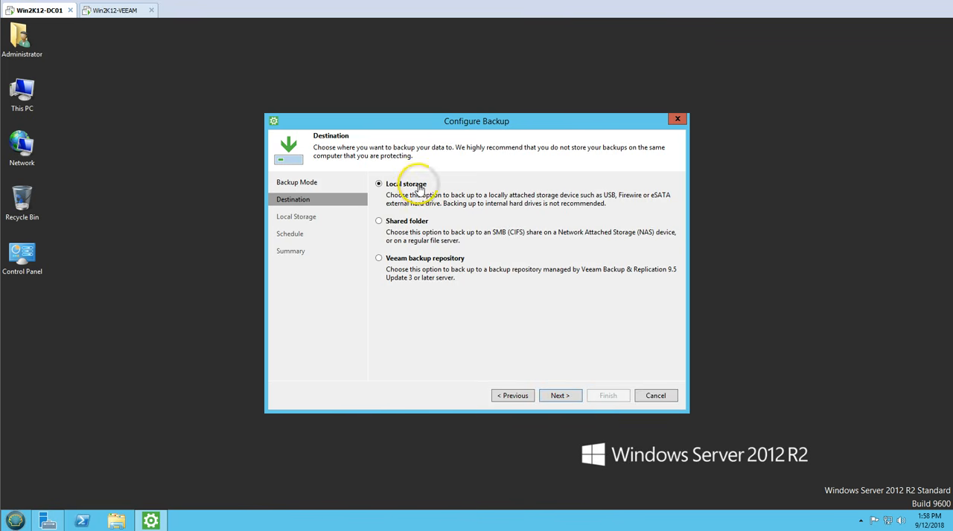
left_click_drag(445, 127, 443, 116)
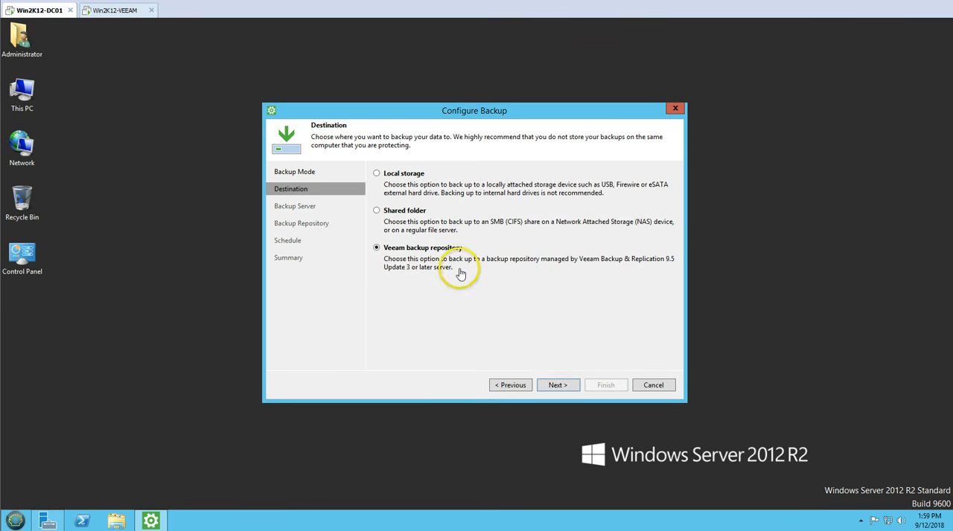
left_click(123, 13)
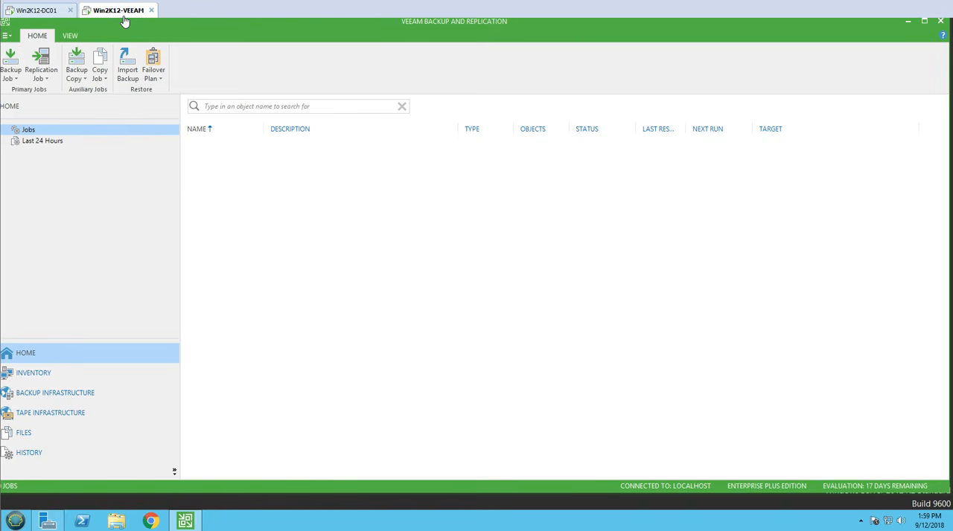
left_click(37, 12)
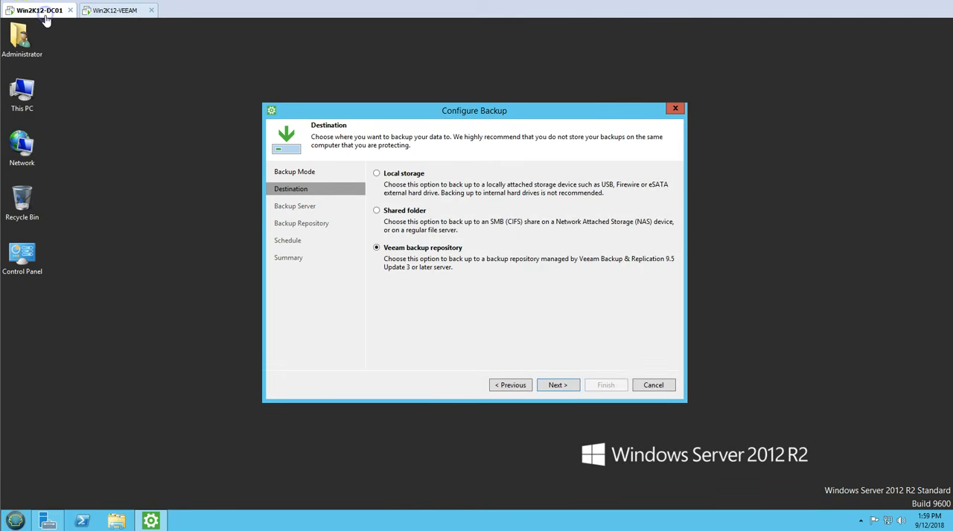
Step: Specify Win2K12-VEEAM as the Veeam backup server, without personal credentials, and query it for available repositories
key("Return")
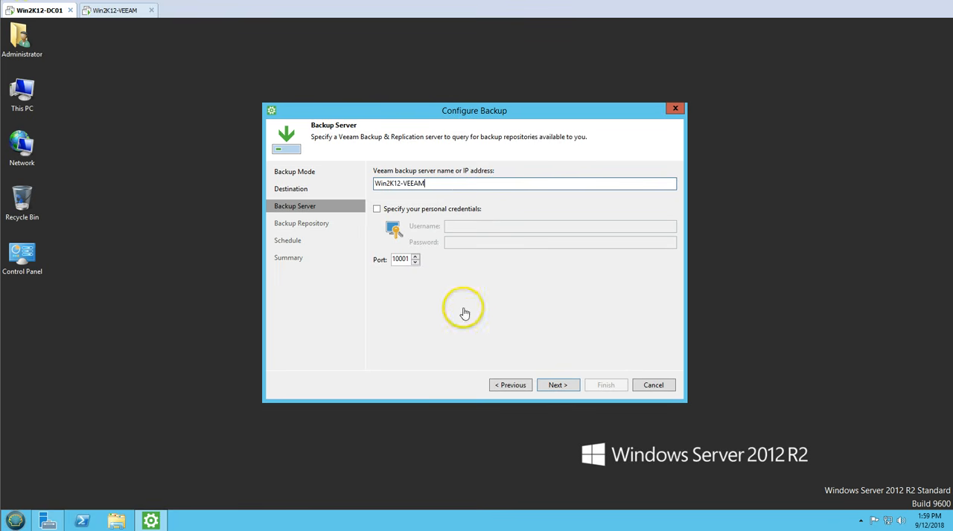
left_click(558, 385)
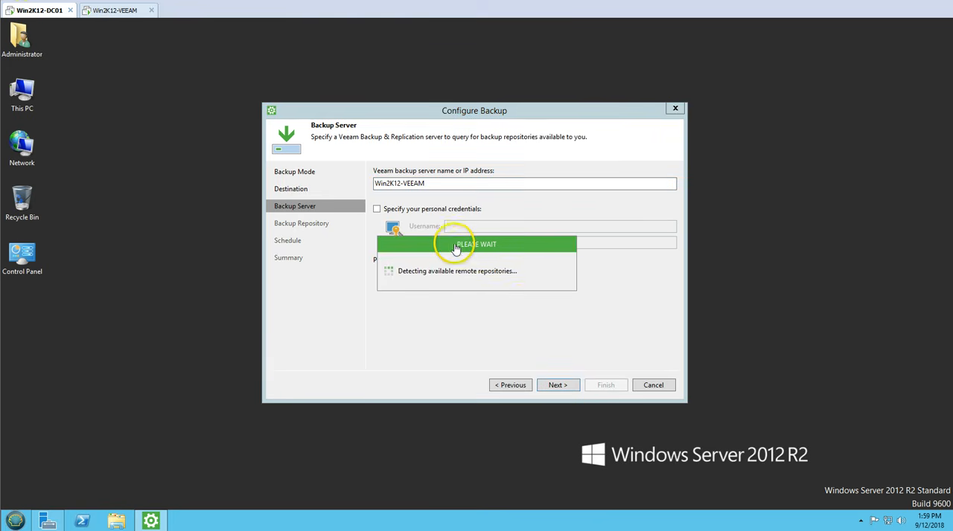
left_click_drag(451, 243, 438, 286)
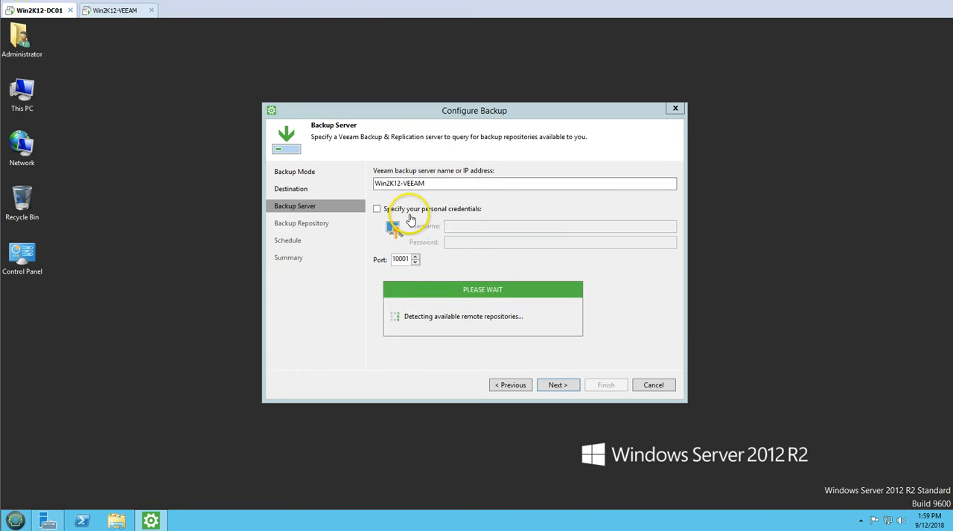
left_click(514, 385)
left_click(421, 211)
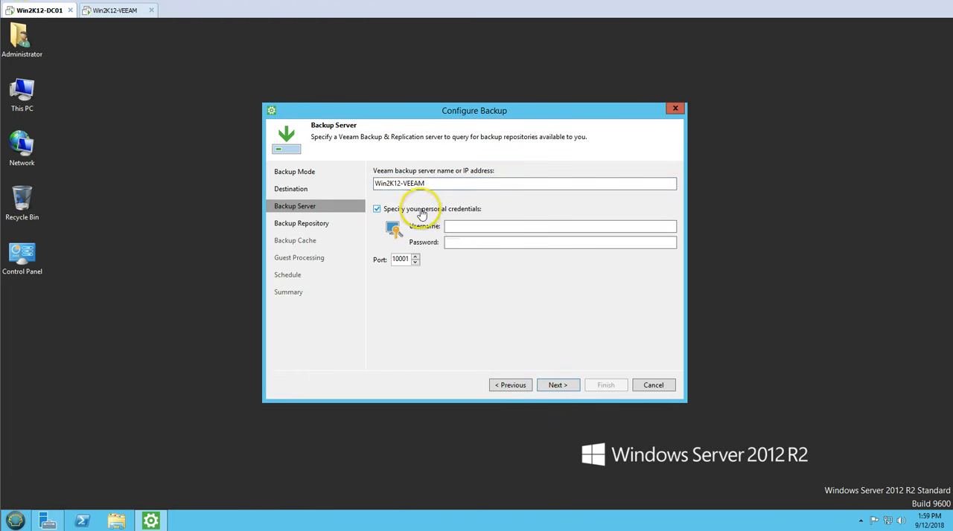
left_click(432, 212)
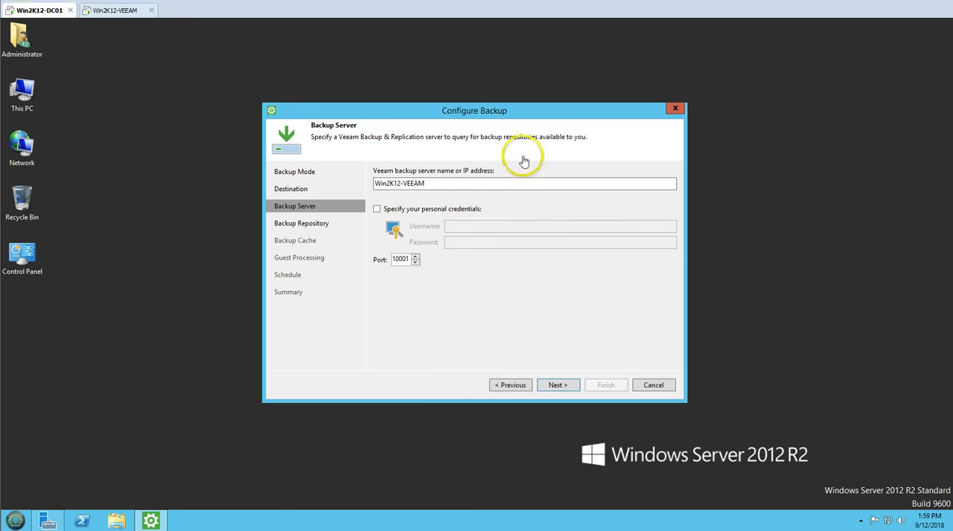
left_click(445, 211)
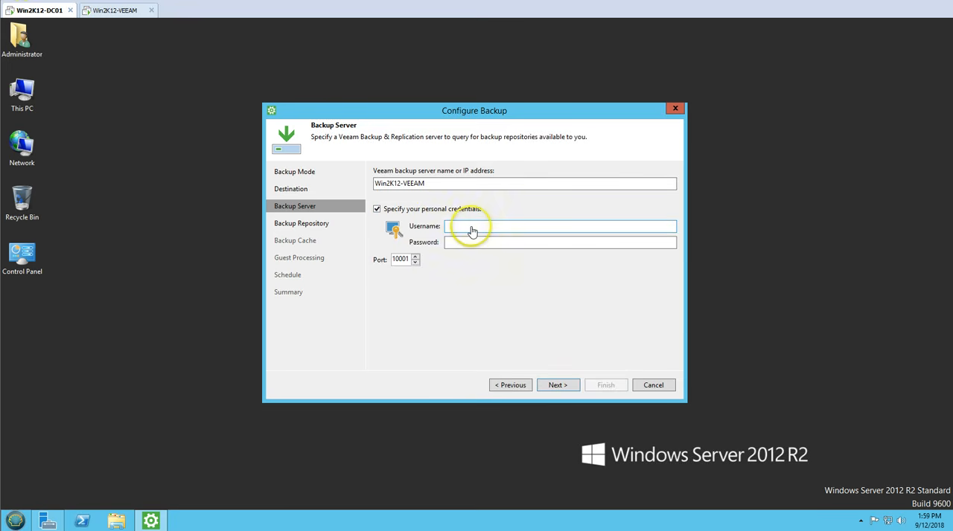
left_click(147, 260)
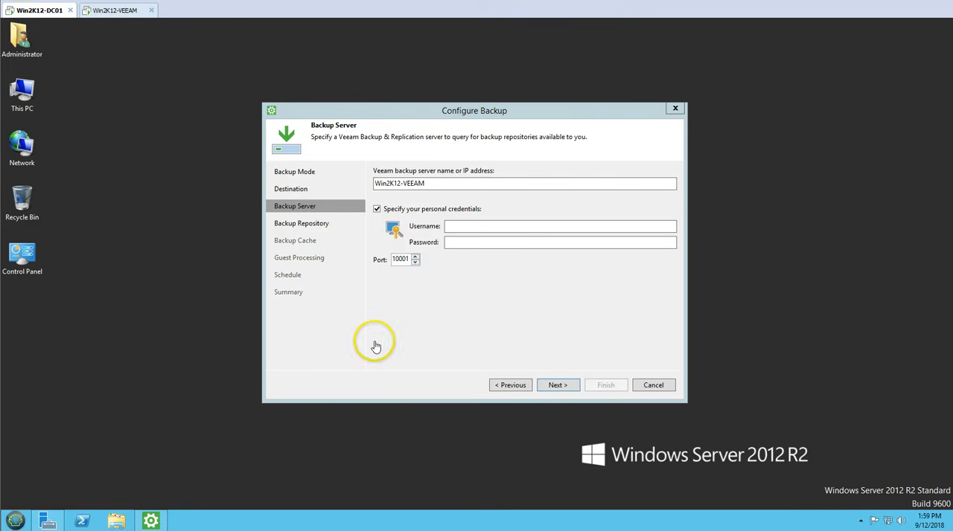
left_click(15, 521)
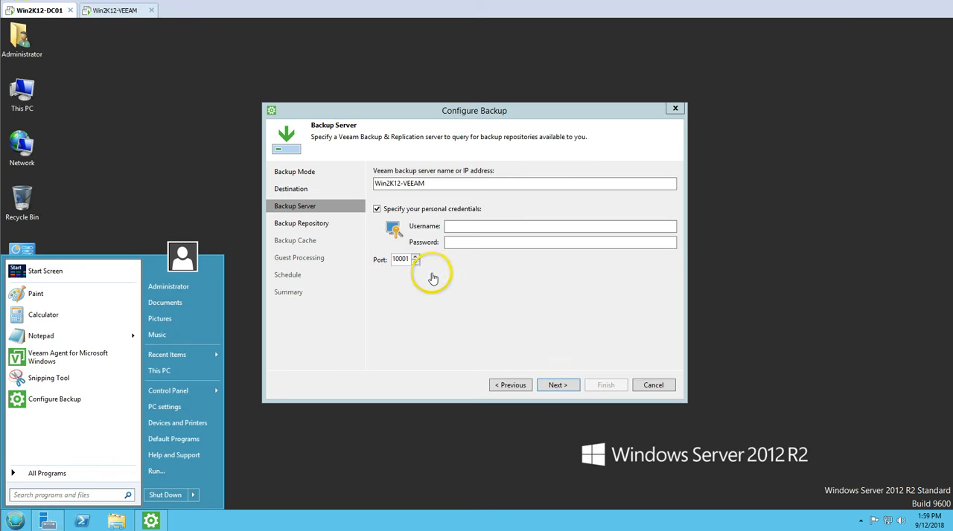
left_click(430, 211)
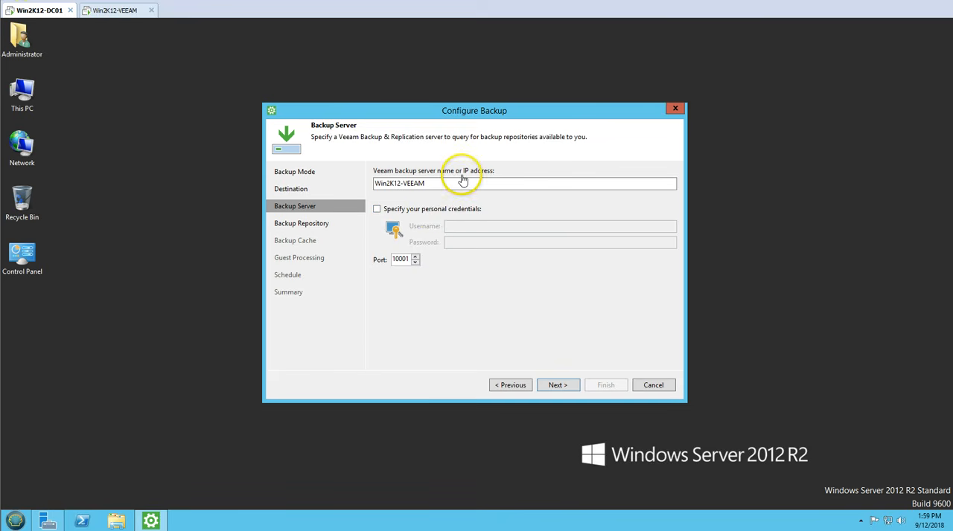
left_click_drag(446, 183, 359, 188)
left_click_drag(445, 183, 339, 186)
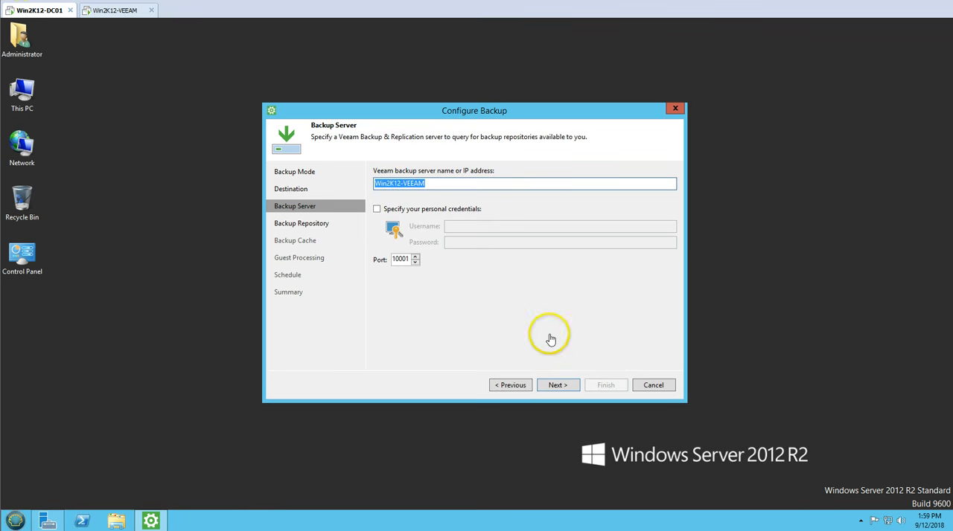
left_click(566, 388)
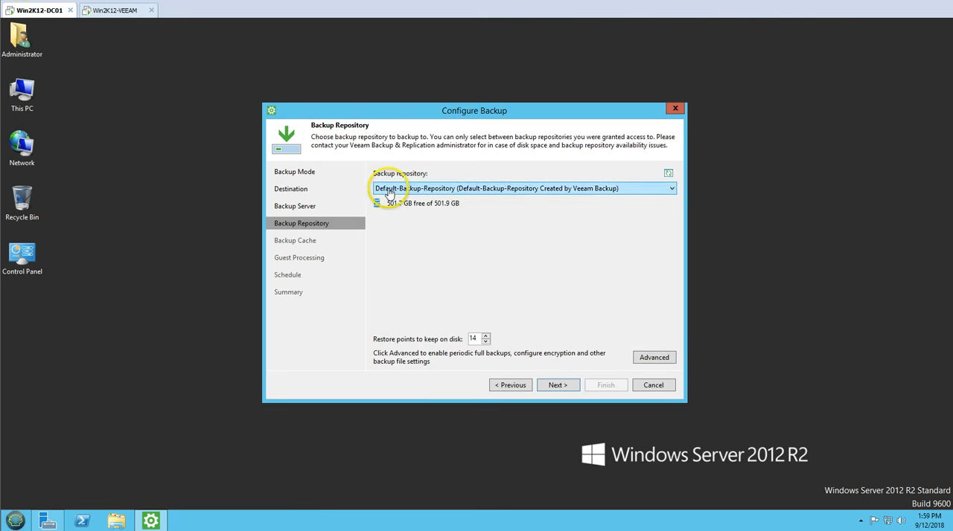
Step: Use Default-Backup-Repository for the backups and set the restore points to keep on disk to 10
left_click(456, 188)
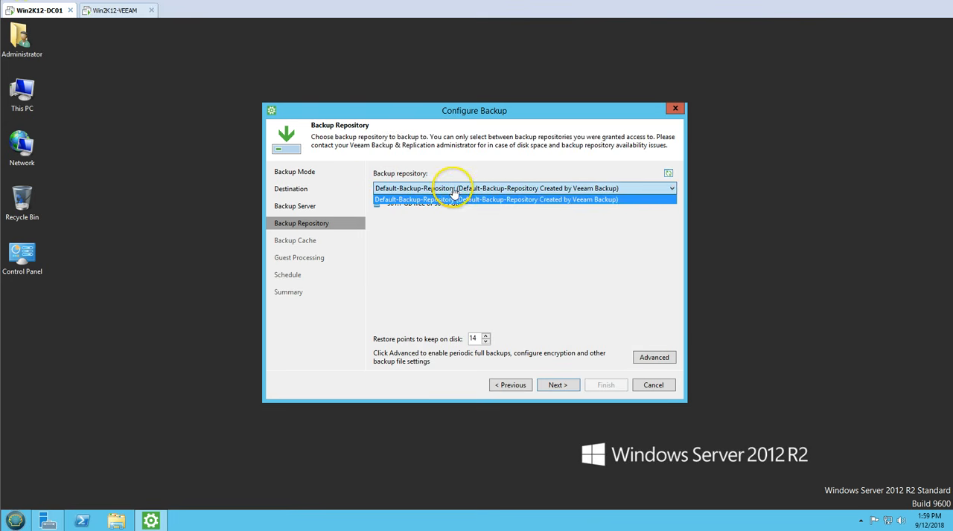
left_click(402, 200)
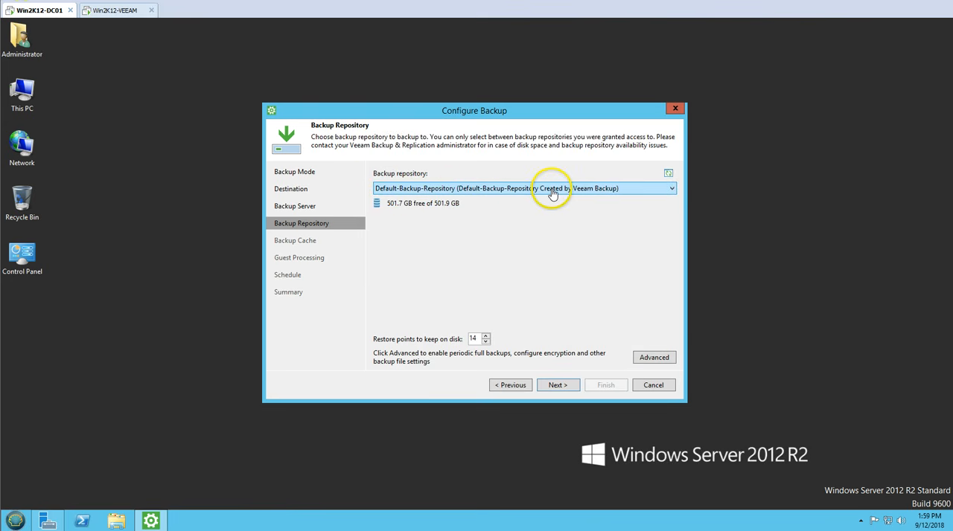
double_click(472, 339)
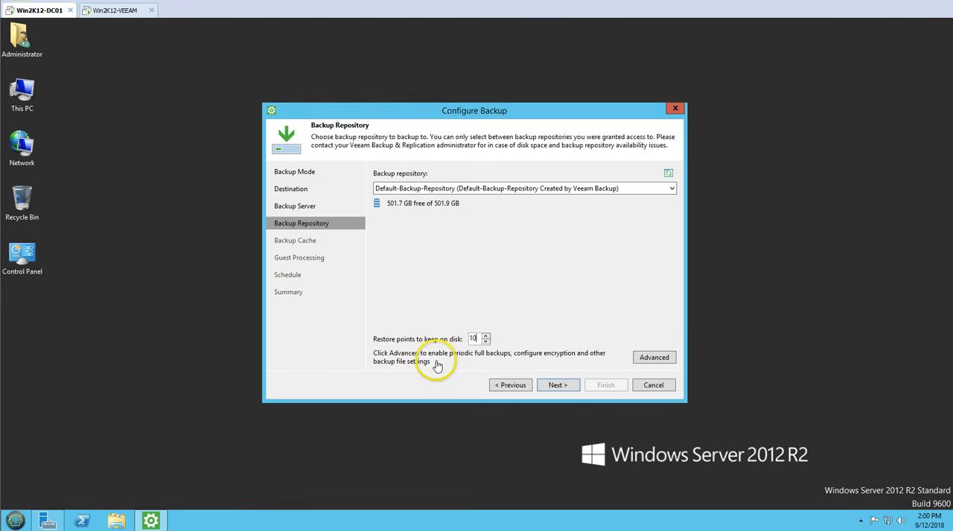
Step: In the advanced backup settings, schedule the periodic synthetic full backups for Friday only
left_click(650, 359)
left_click_drag(476, 112, 514, 113)
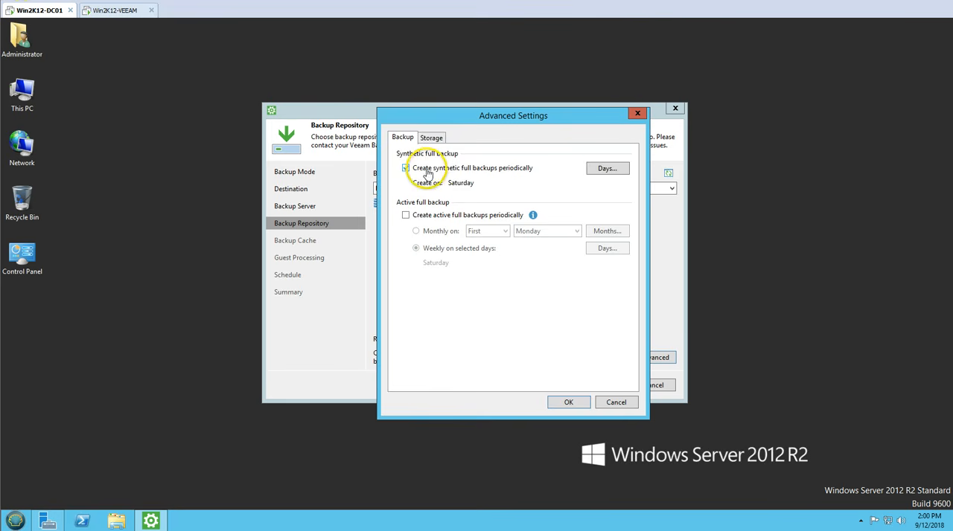
left_click(607, 169)
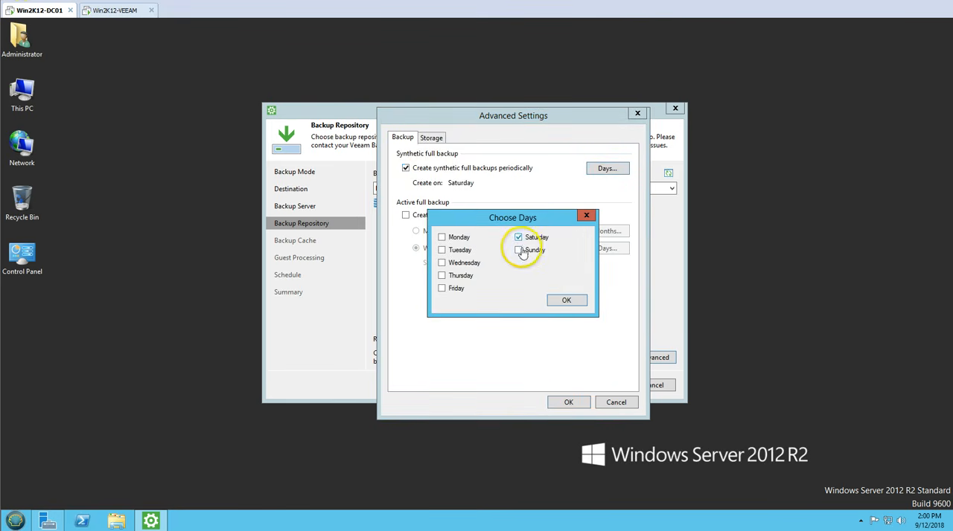
left_click(518, 236)
left_click(441, 288)
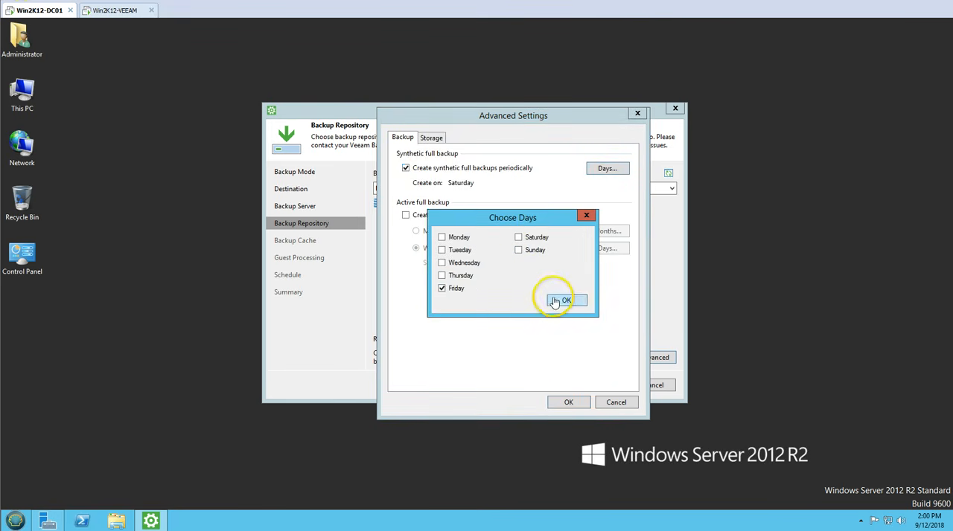
left_click(560, 301)
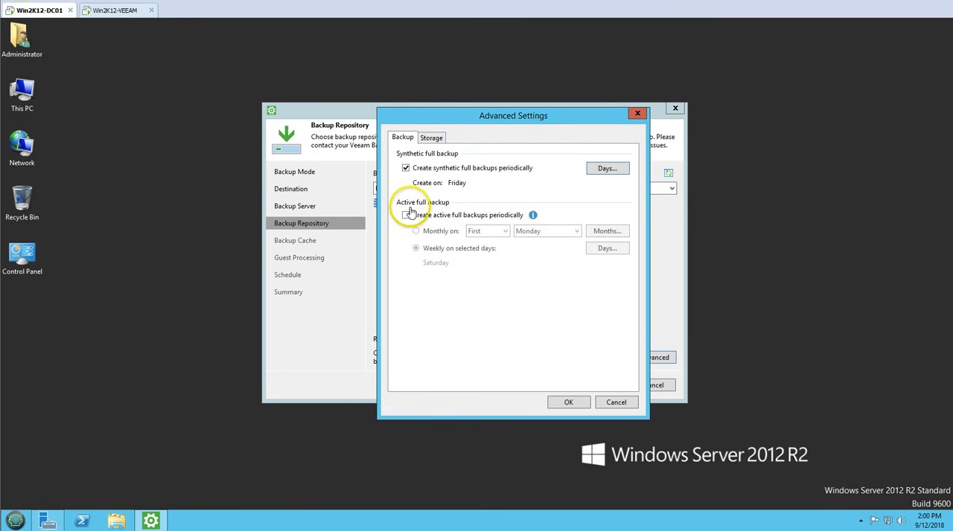
Step: In the advanced storage settings, choose Optimal (recommended) as the compression level for the backup
left_click(434, 137)
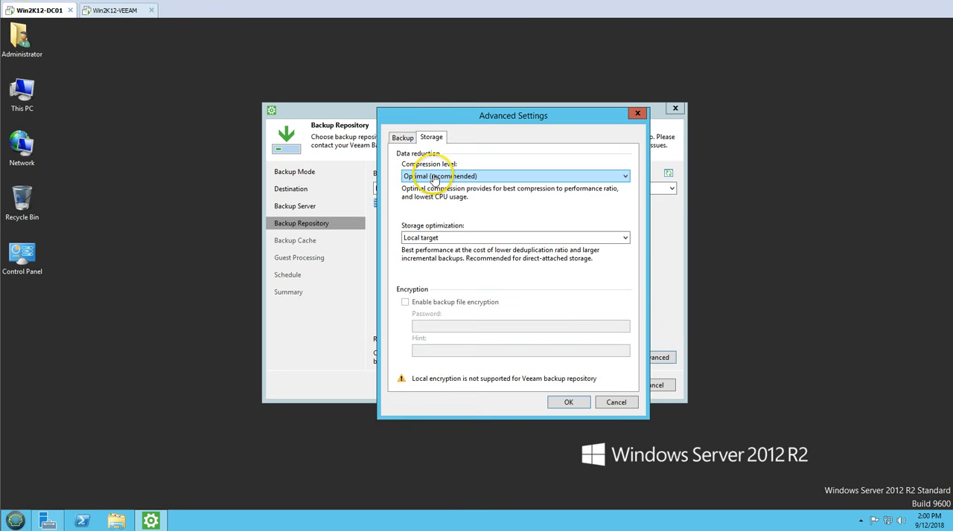
left_click(476, 177)
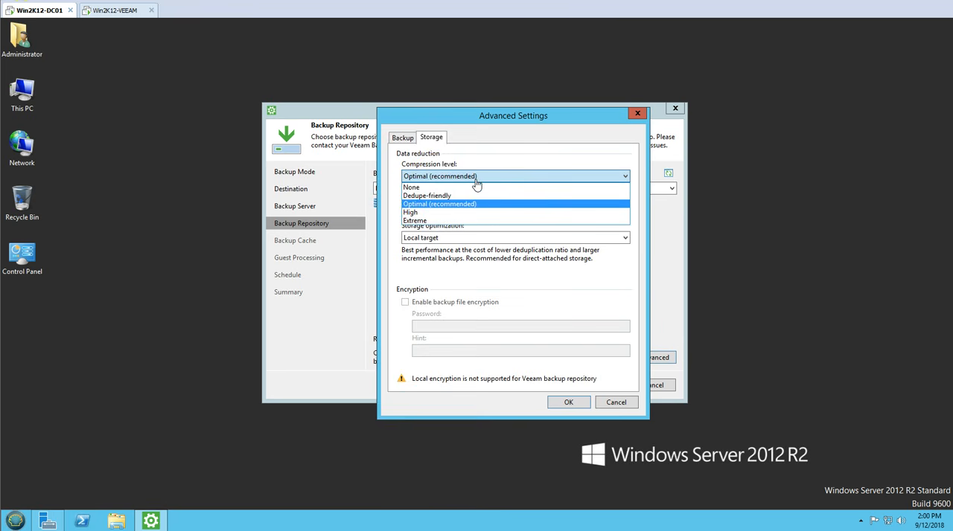
left_click(472, 177)
left_click(472, 177)
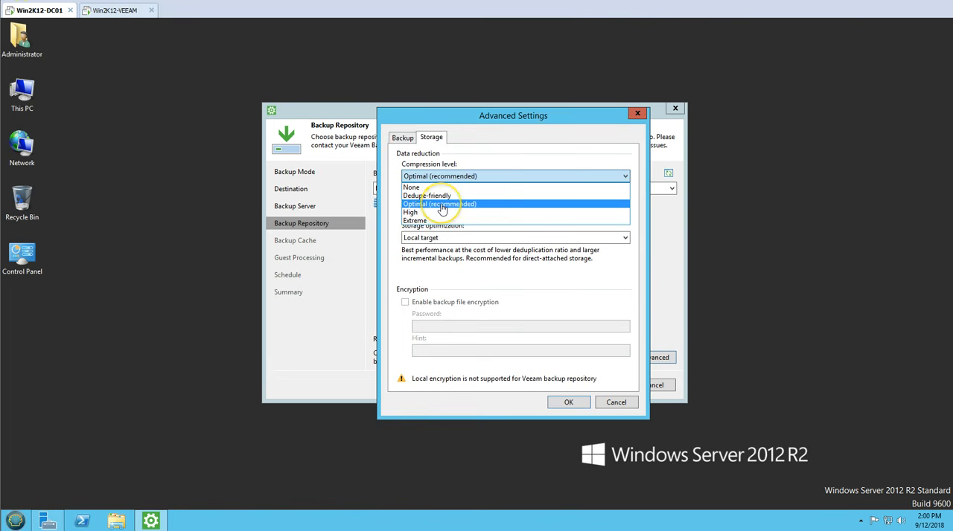
left_click(442, 205)
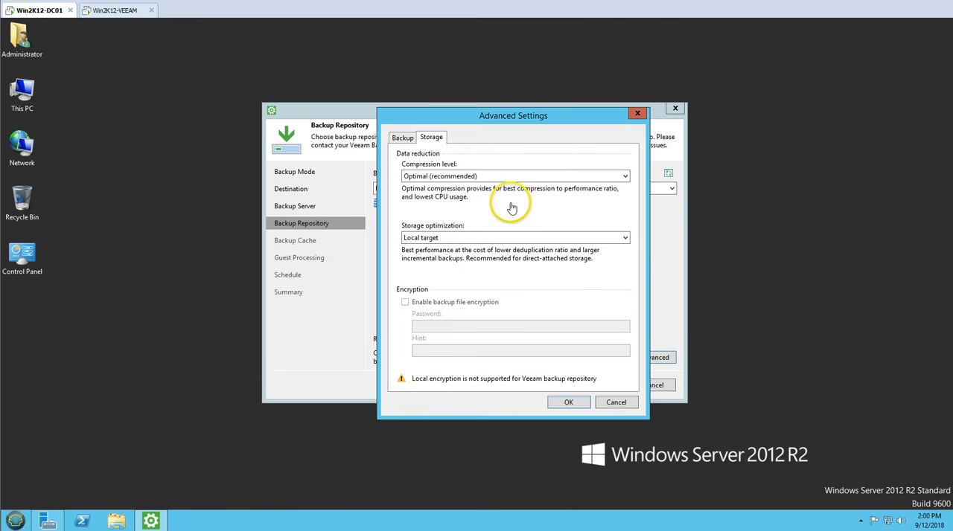
Step: Set the storage optimization to LAN target, accept the advanced settings and continue to the backup cache options
left_click(458, 237)
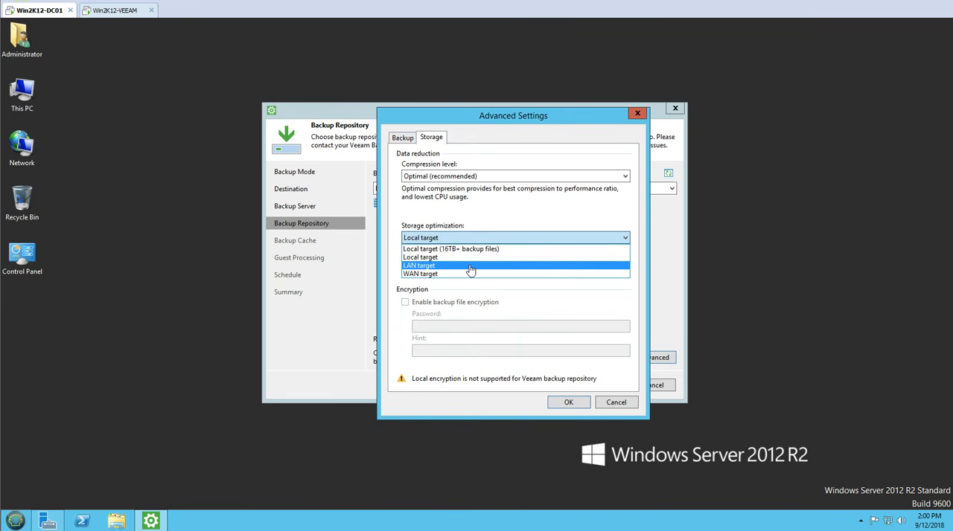
left_click(470, 270)
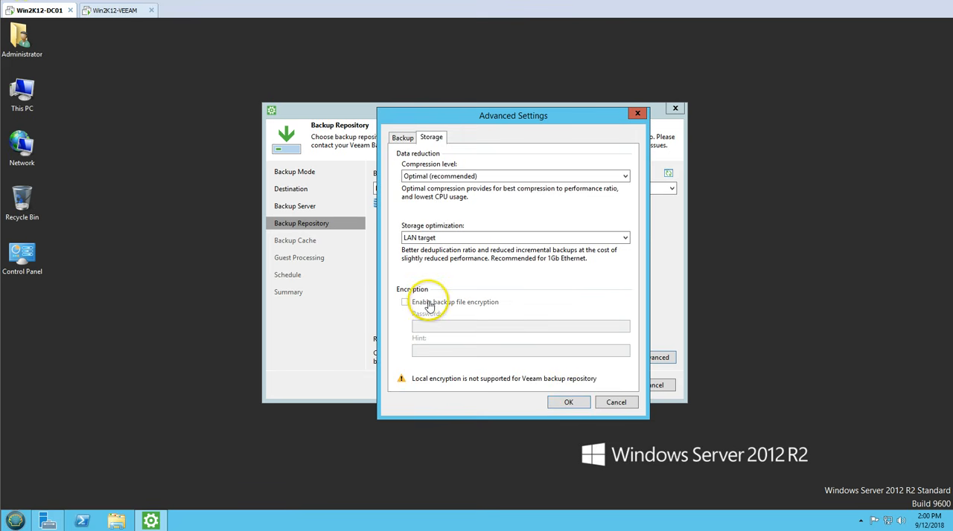
left_click(569, 402)
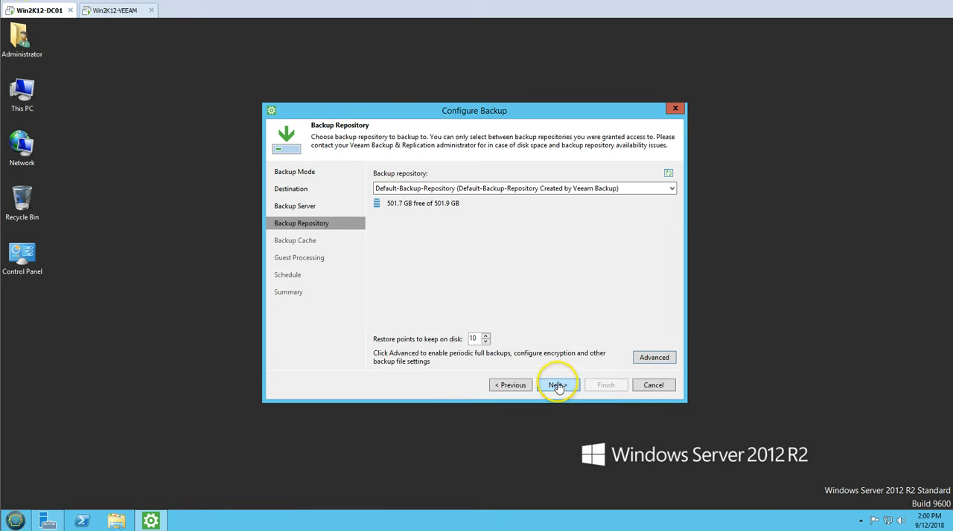
left_click(557, 385)
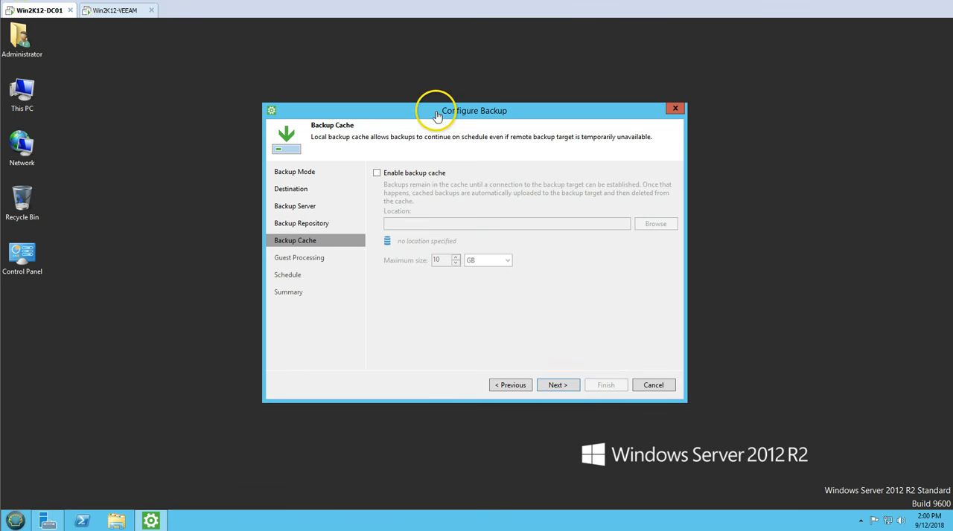
Step: Enable the backup cache and create a Veeam_Cache folder on OSDisk (C:) as its location
left_click(399, 175)
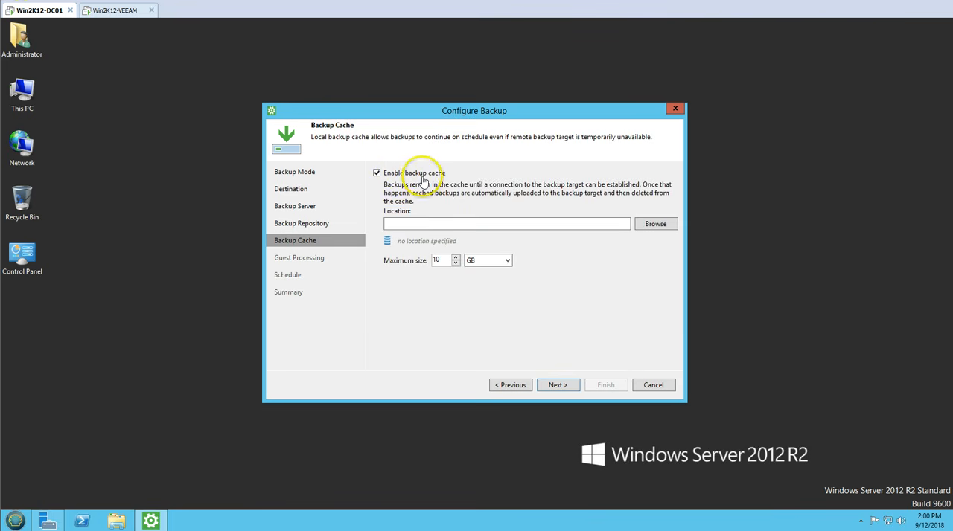
left_click(654, 224)
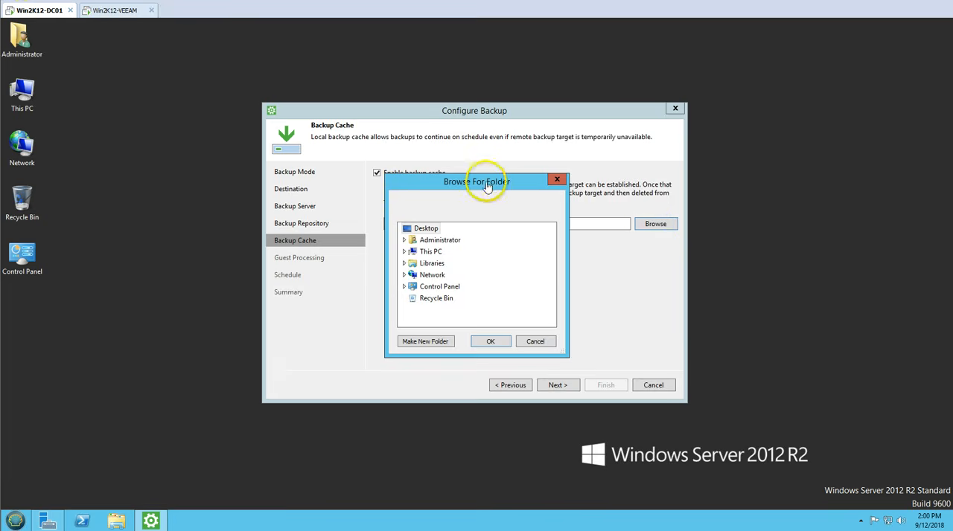
left_click_drag(482, 183, 537, 210)
left_click(482, 279)
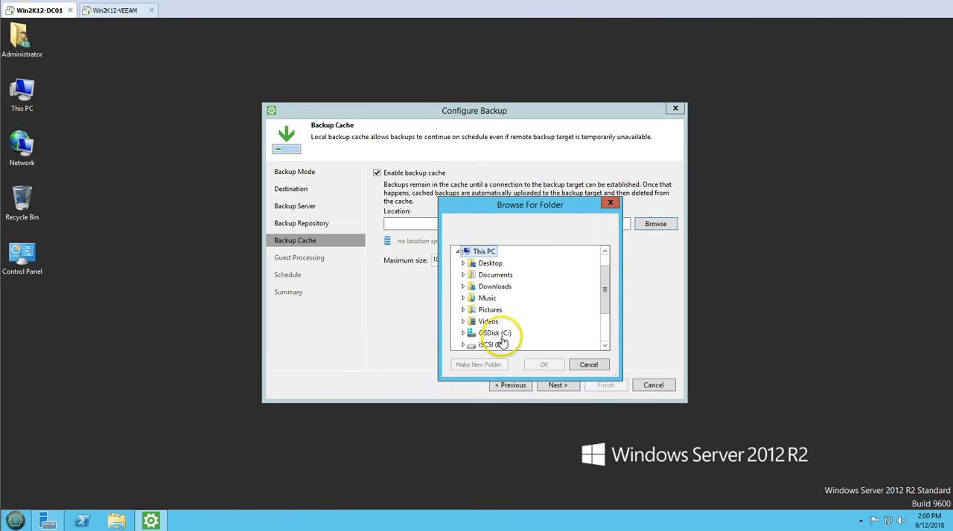
left_click(491, 333)
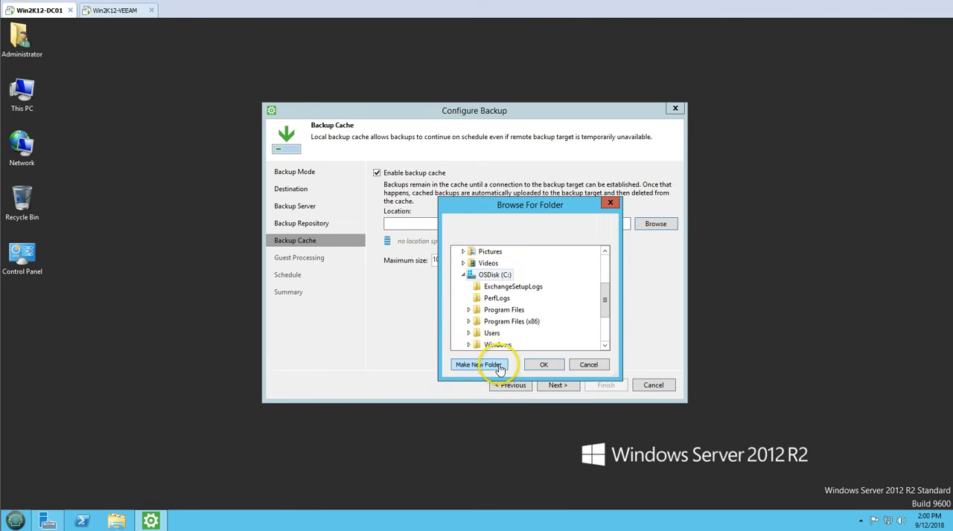
left_click(499, 366)
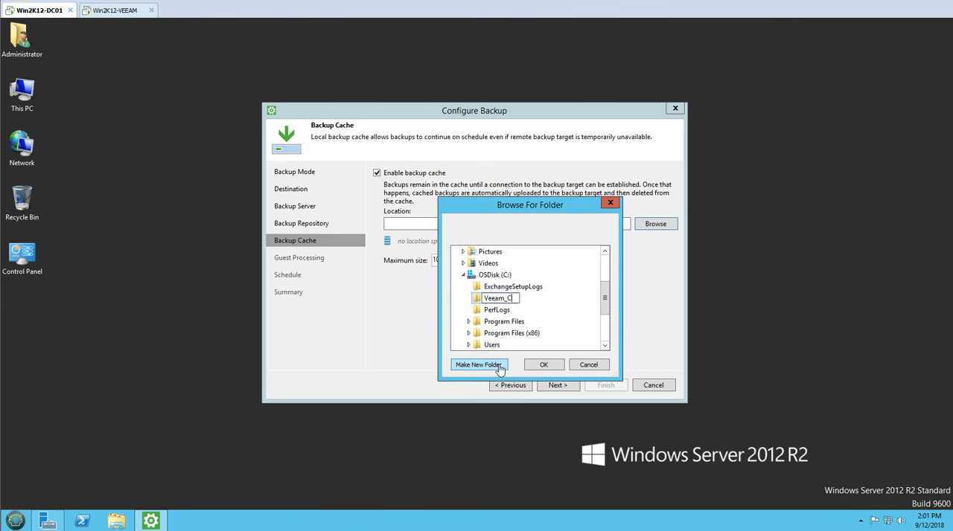
left_click(544, 365)
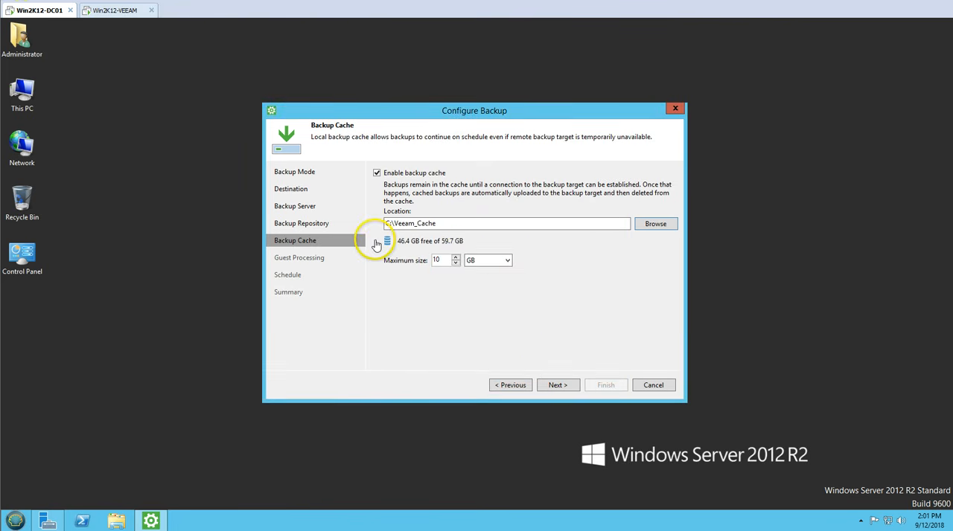
Step: Limit the backup cache's maximum size to 5 GB, check the drives' free space and continue to guest processing
double_click(438, 260)
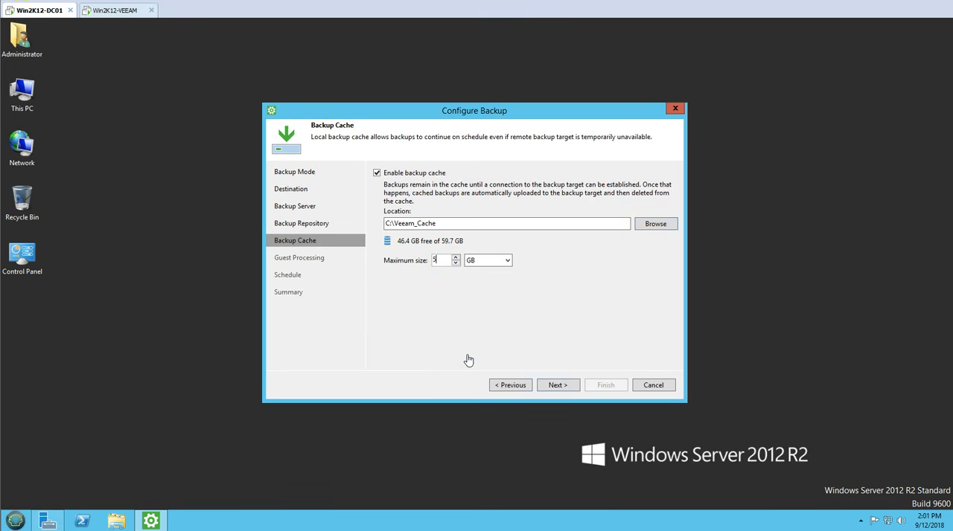
double_click(437, 260)
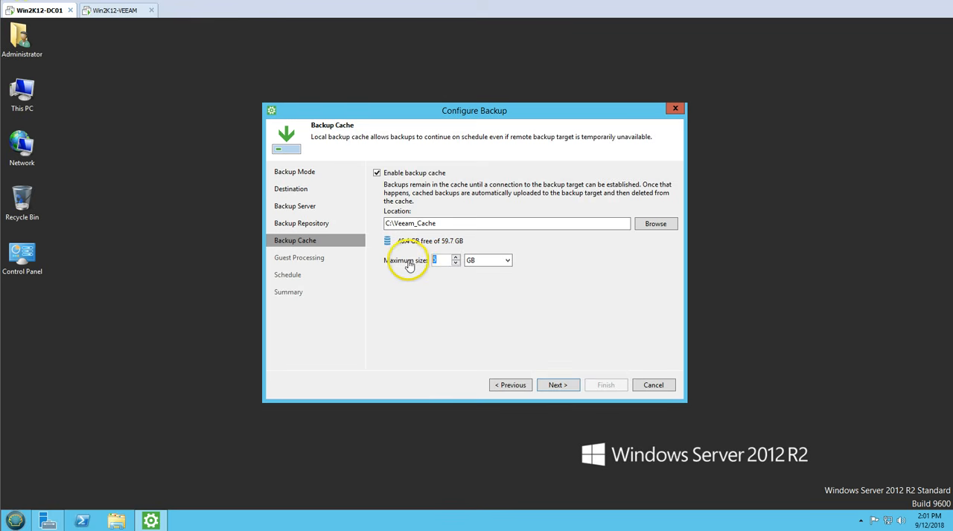
double_click(21, 91)
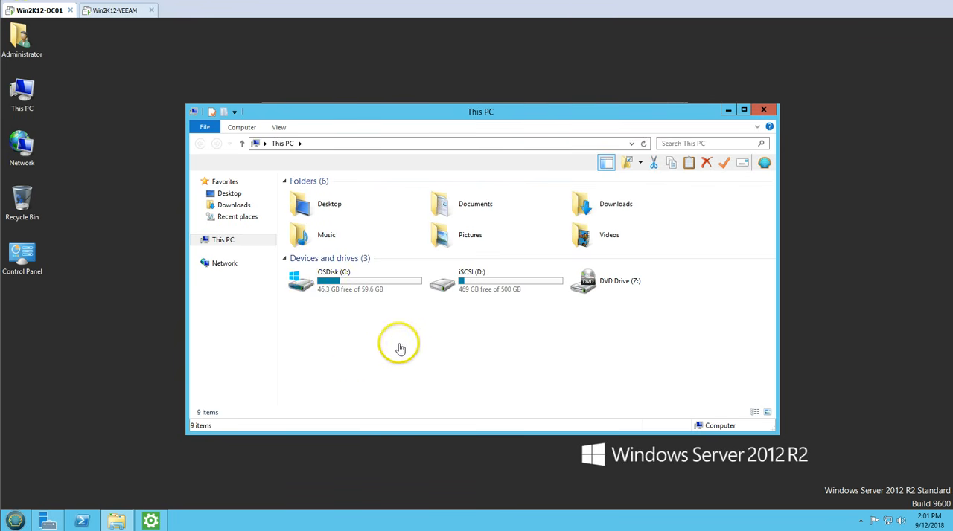
left_click(766, 111)
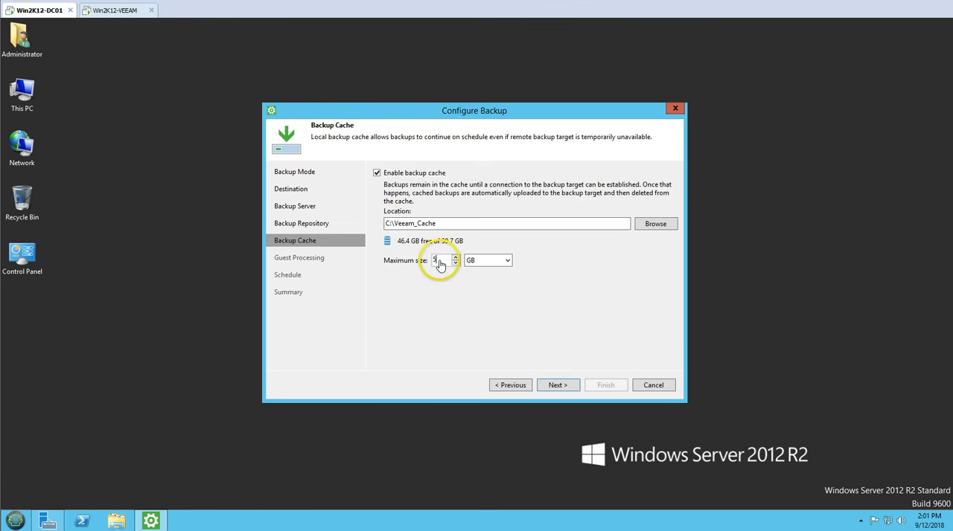
left_click(565, 389)
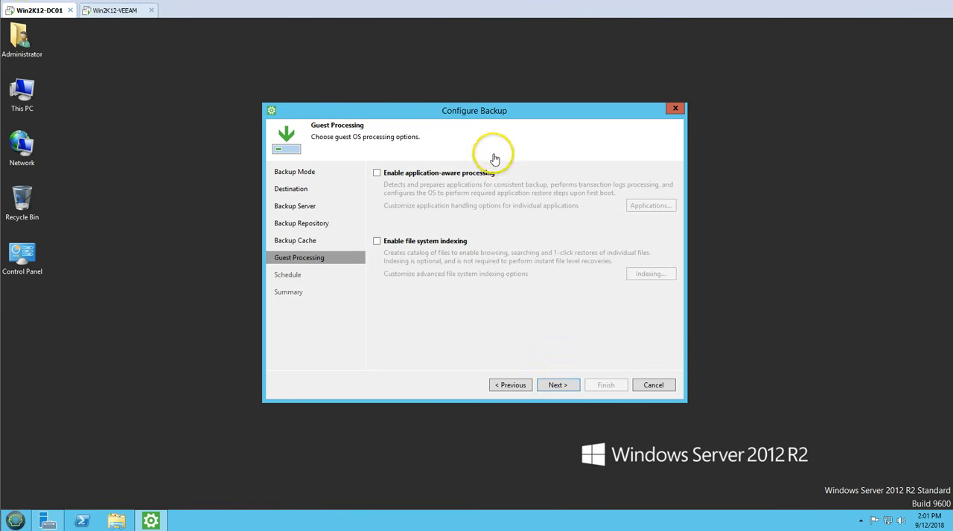
Step: Check the server's roles in Server Manager, and enable application-aware processing and file system indexing for the backup
left_click(48, 520)
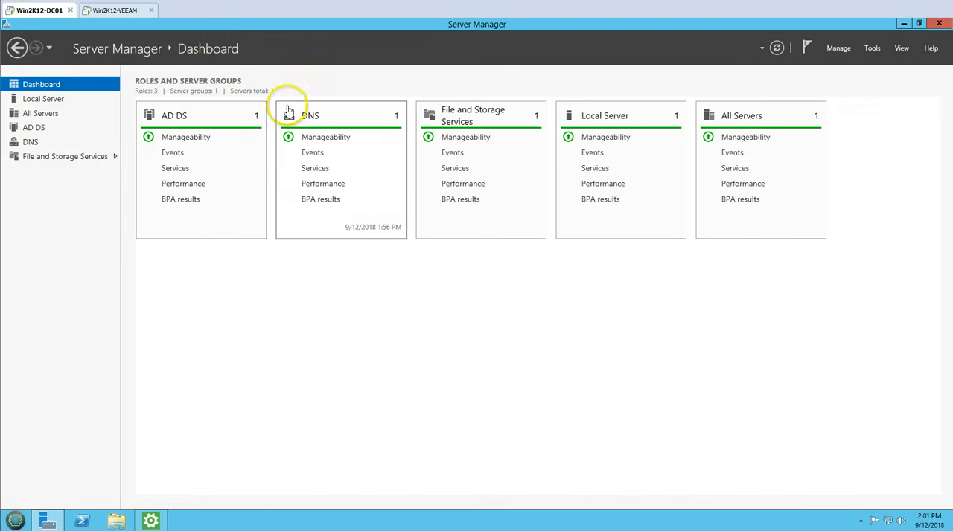
left_click(48, 521)
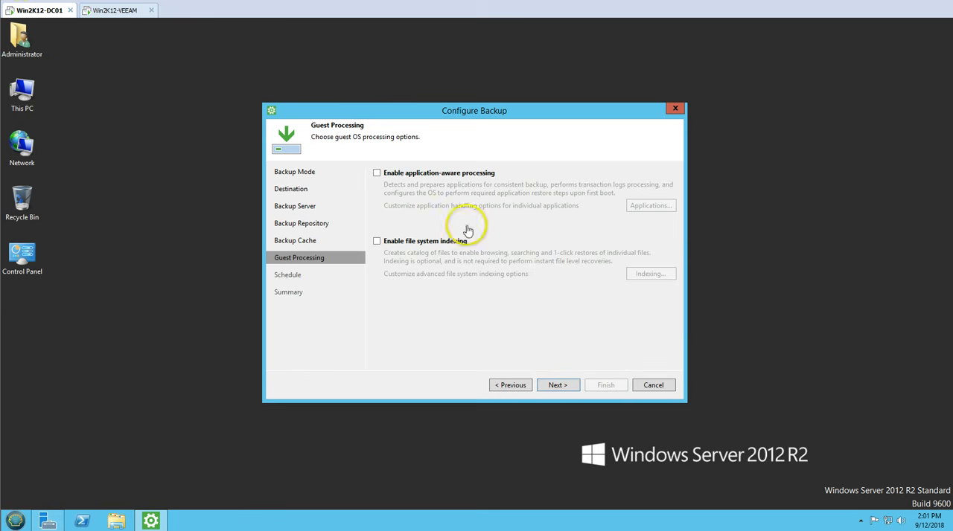
left_click(408, 176)
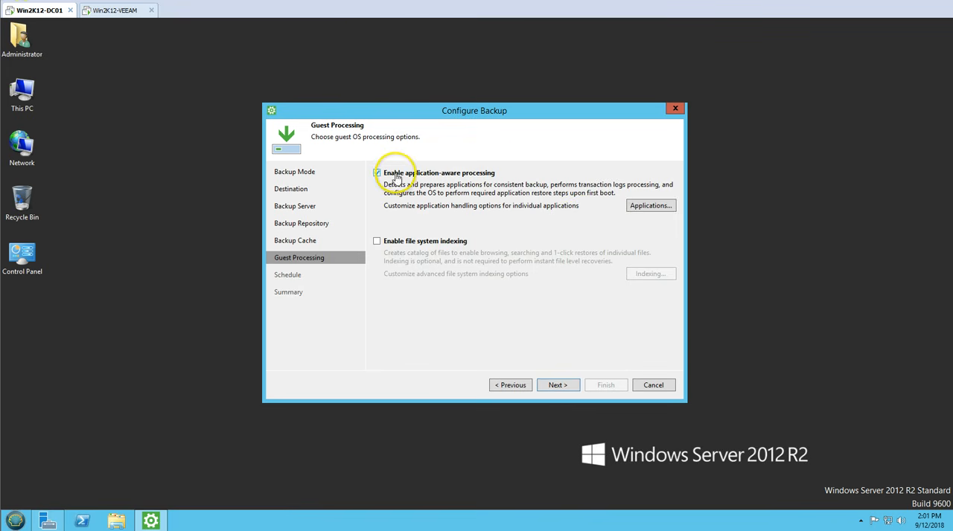
left_click(408, 249)
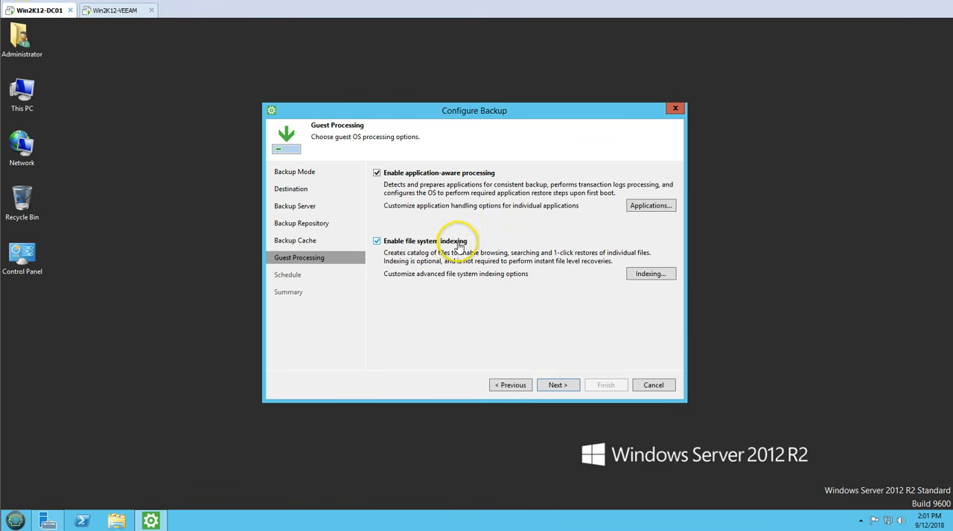
Step: Review the indexing exclusions, keep the "Index everything except" mode with the listed folders, and continue to the schedule
left_click(651, 274)
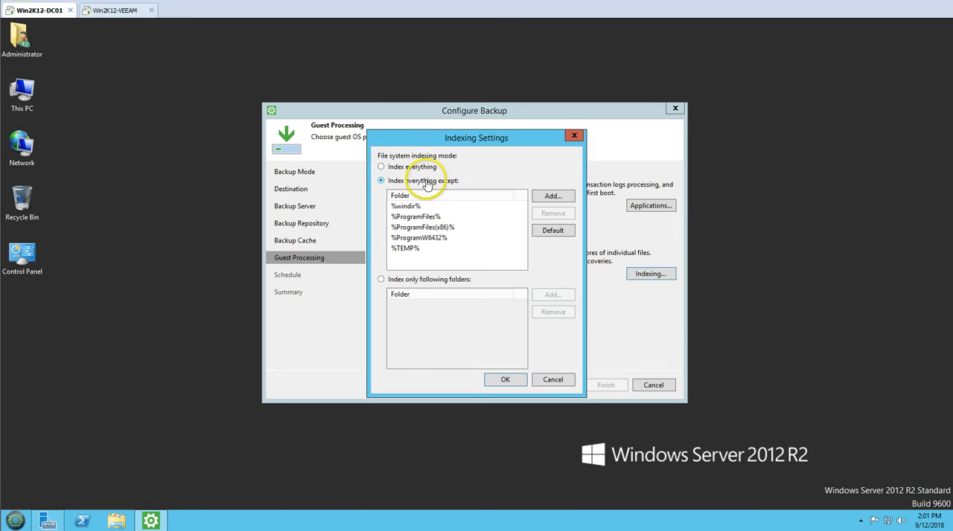
left_click(414, 252)
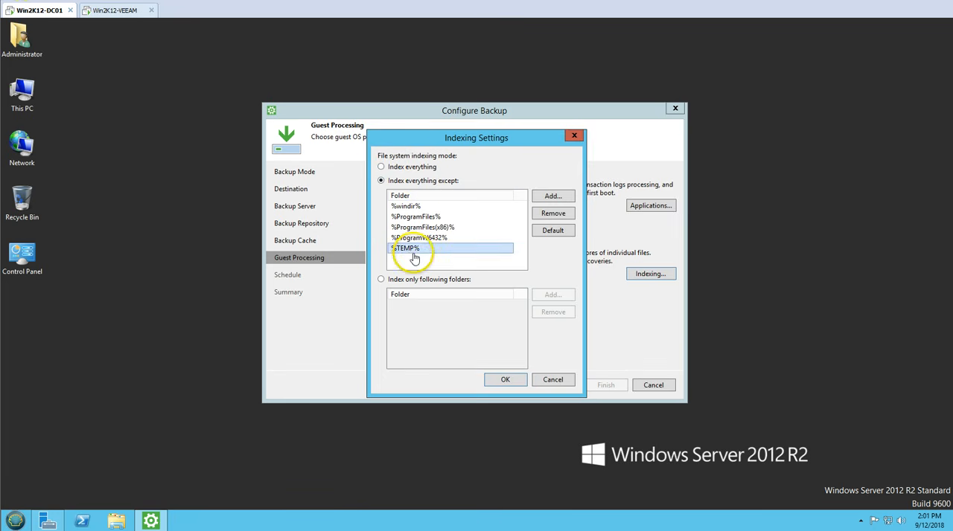
left_click(420, 240)
left_click(428, 228)
left_click(427, 217)
left_click(418, 208)
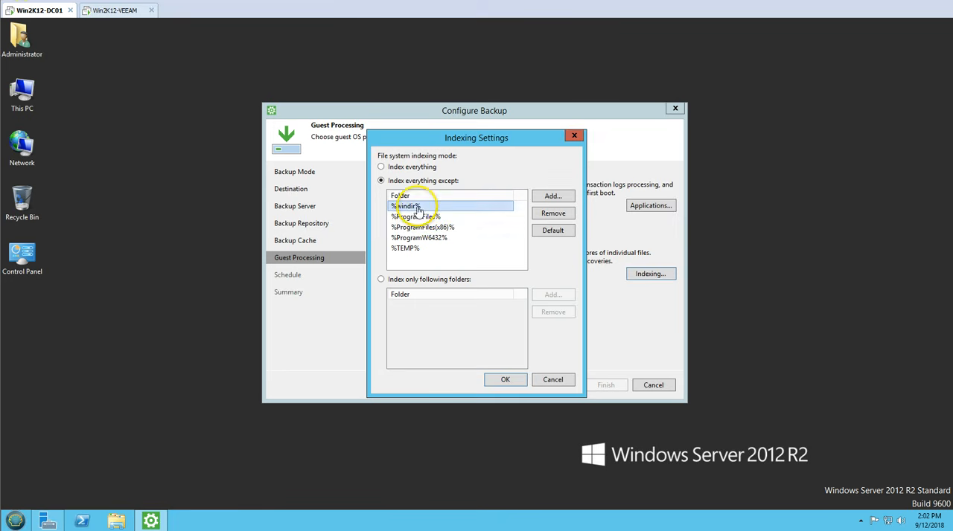
left_click(505, 381)
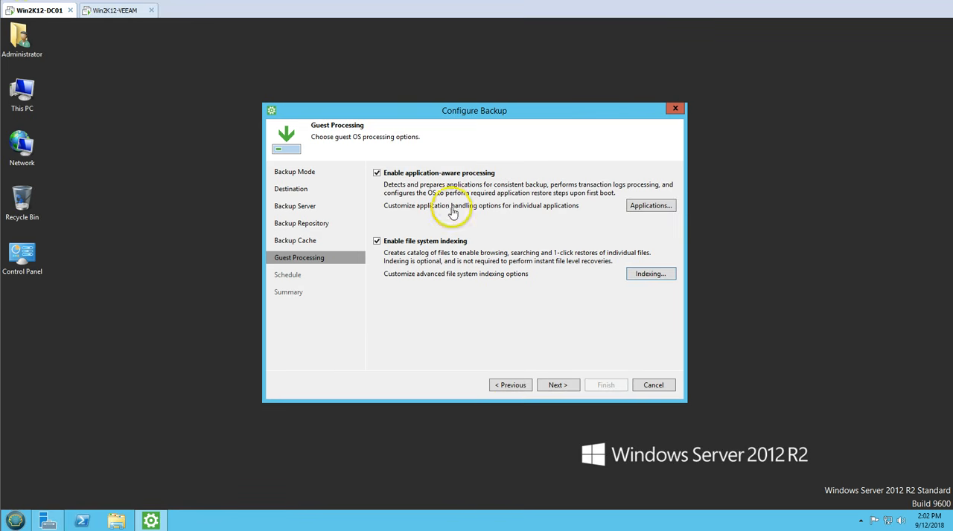
left_click(558, 385)
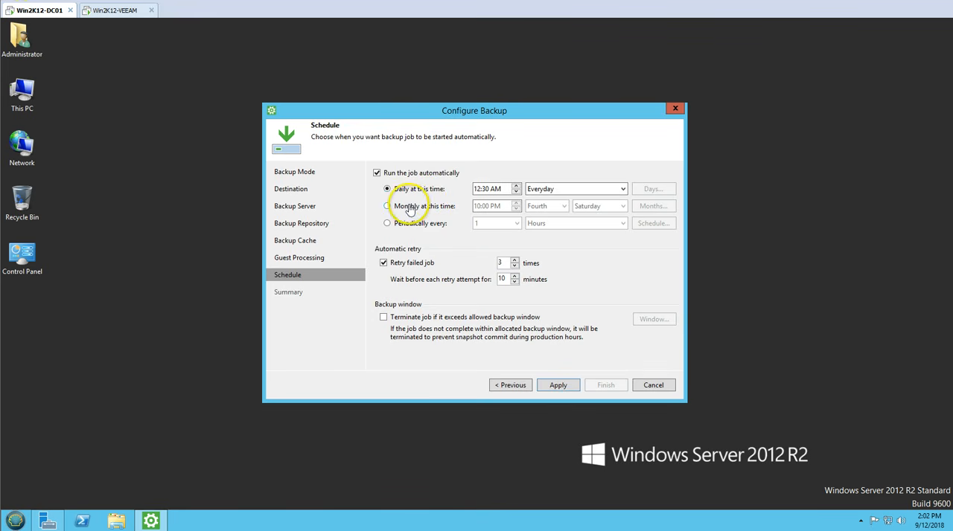
left_click(555, 189)
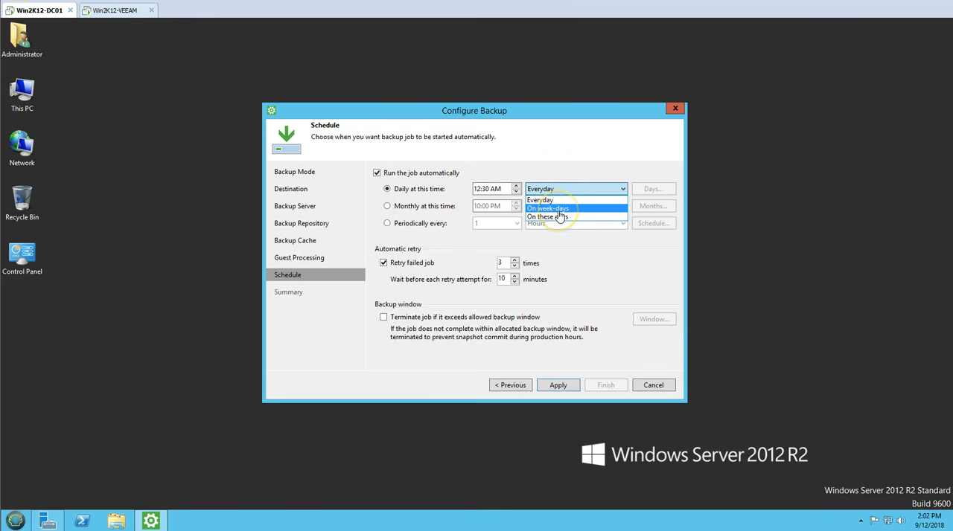
left_click(571, 210)
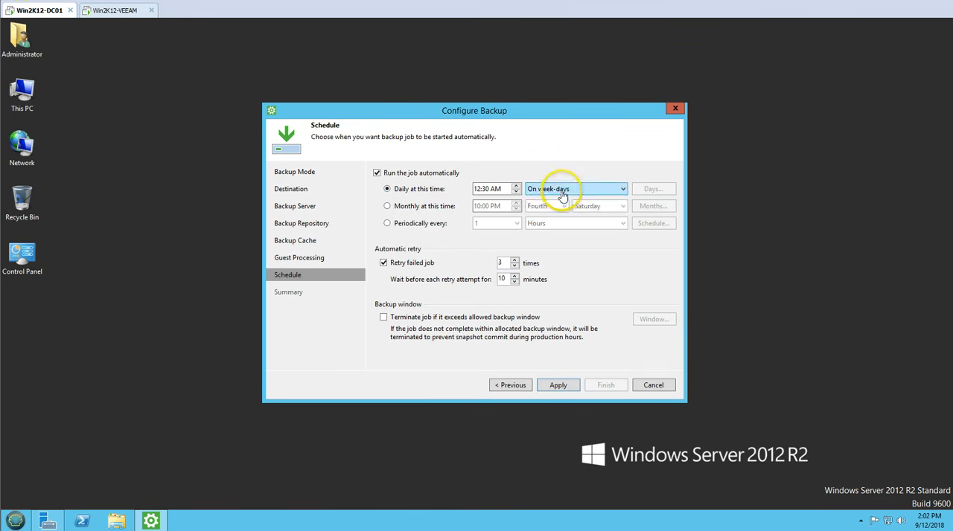
left_click(558, 188)
left_click(558, 216)
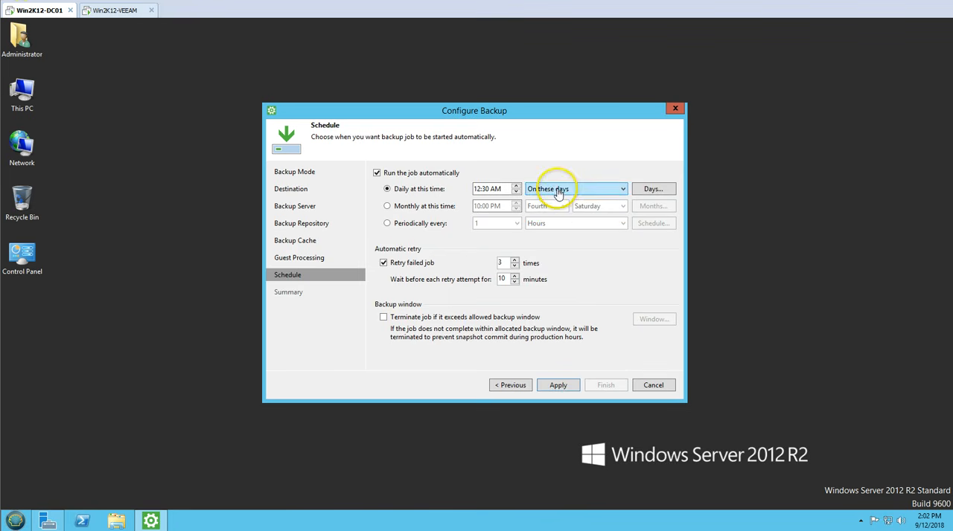
Step: Schedule the backup job to run periodically every 4 hours
left_click(400, 225)
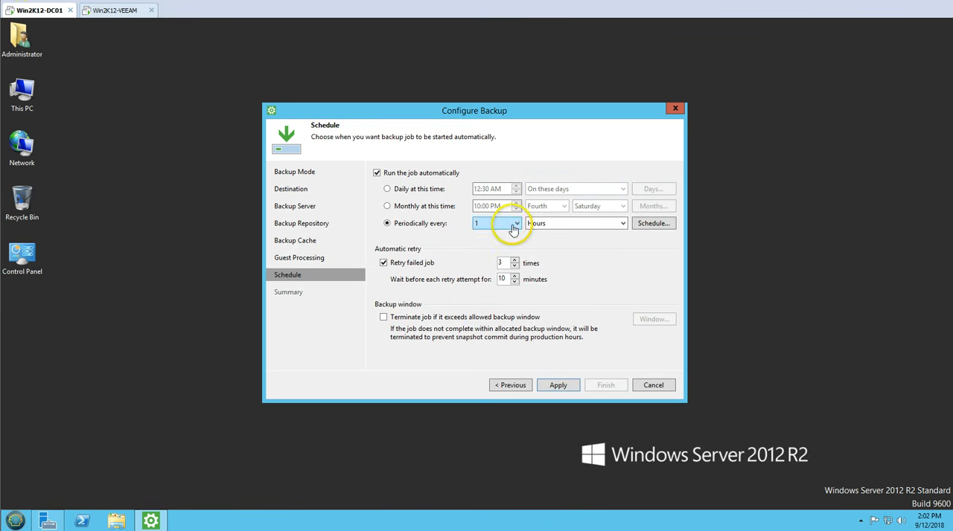
left_click(510, 224)
left_click(481, 264)
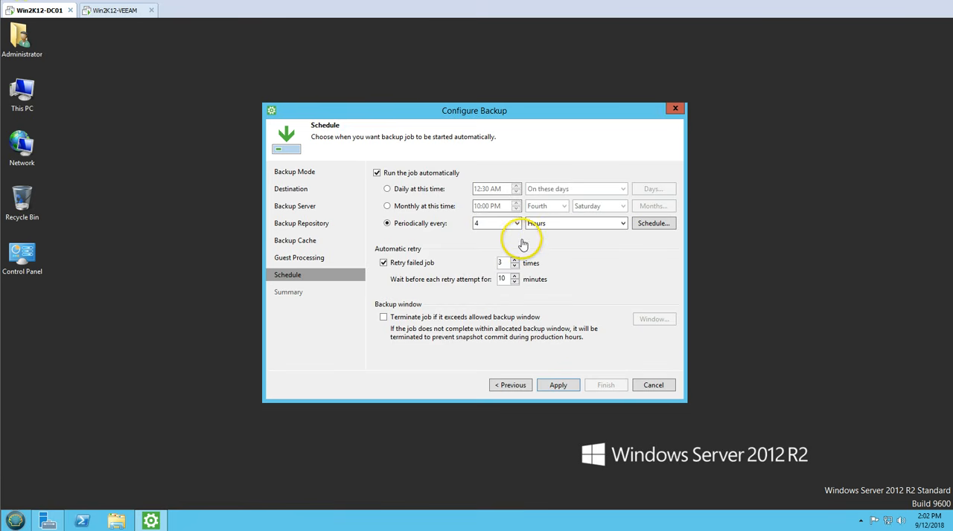
left_click(653, 223)
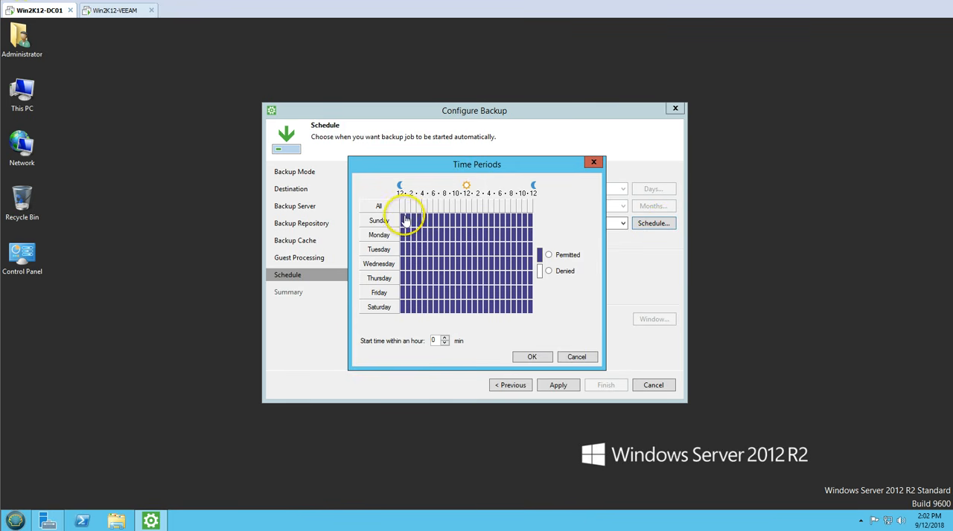
left_click_drag(404, 218, 530, 322)
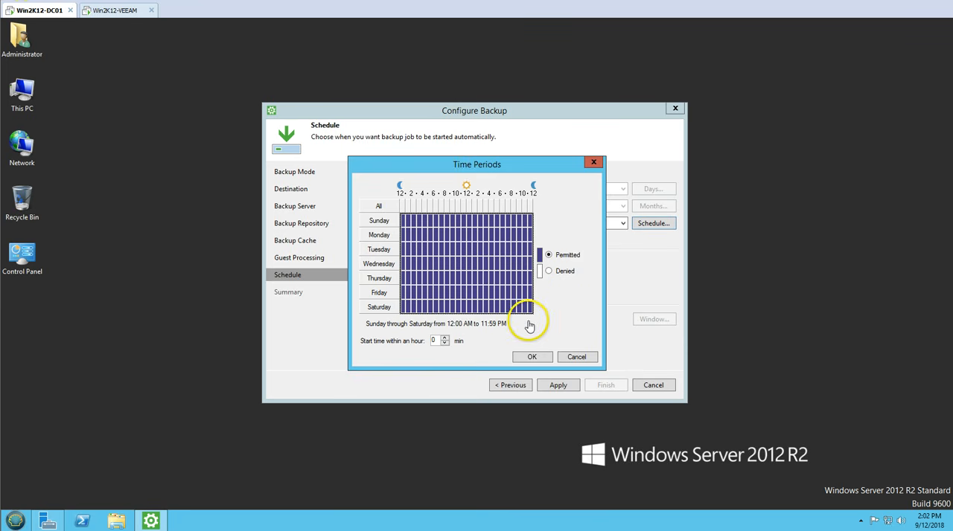
left_click(574, 357)
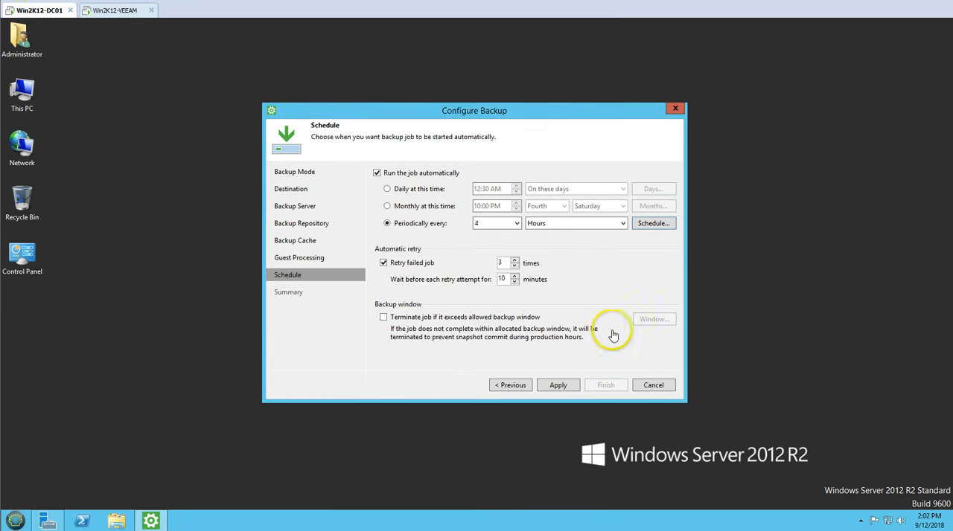
Step: Keep the automatic retry at 3 times with a 10-minute wait and apply the schedule to create the backup job
double_click(504, 264)
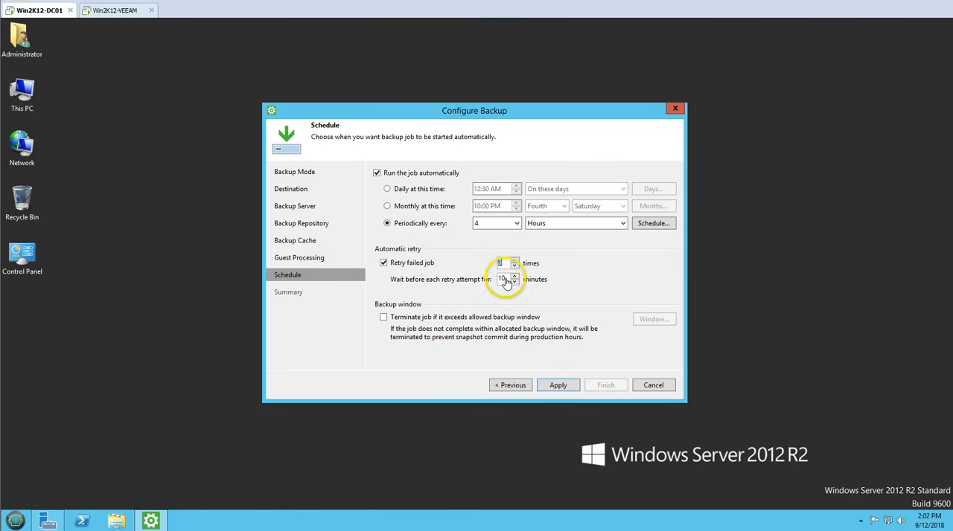
left_click_drag(506, 281, 480, 282)
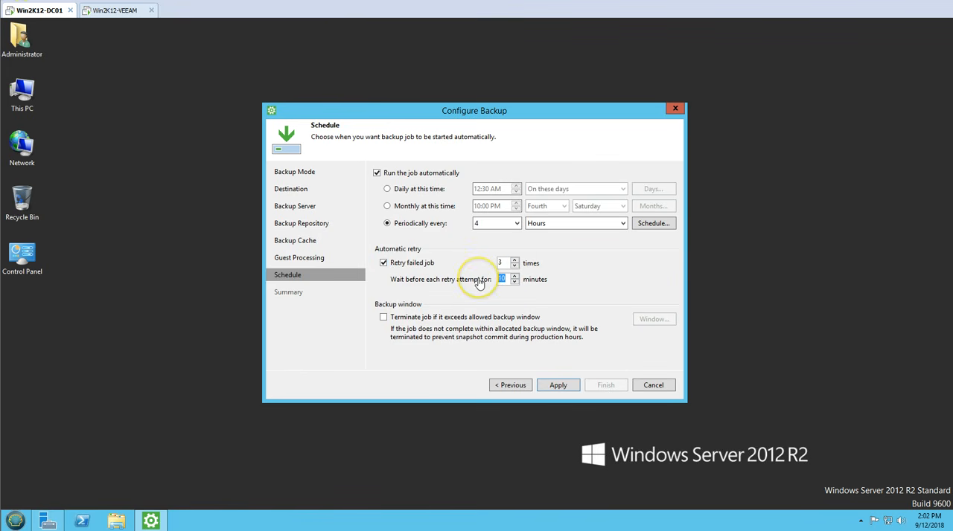
left_click(558, 385)
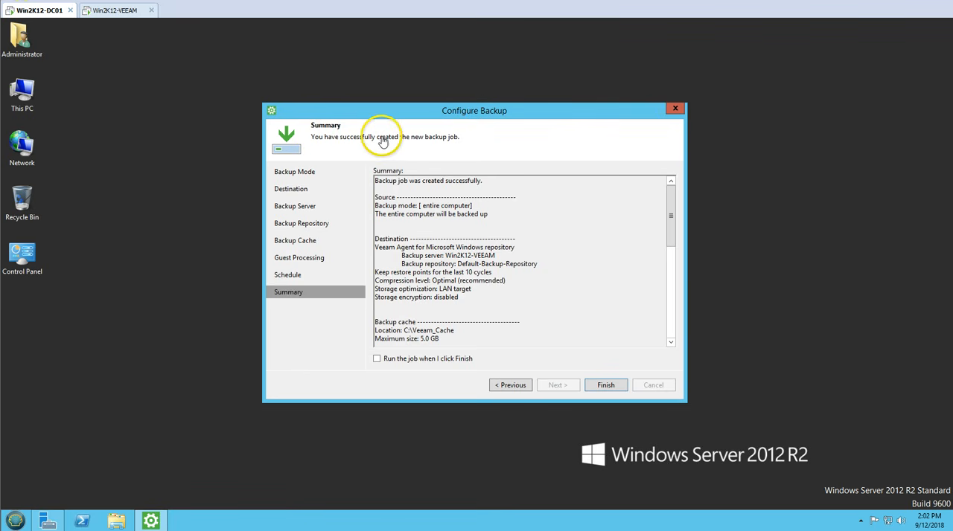
Step: Review the source and destination settings in the backup job summary, including backup server, retention, compression, storage optimization and encryption
left_click(516, 240)
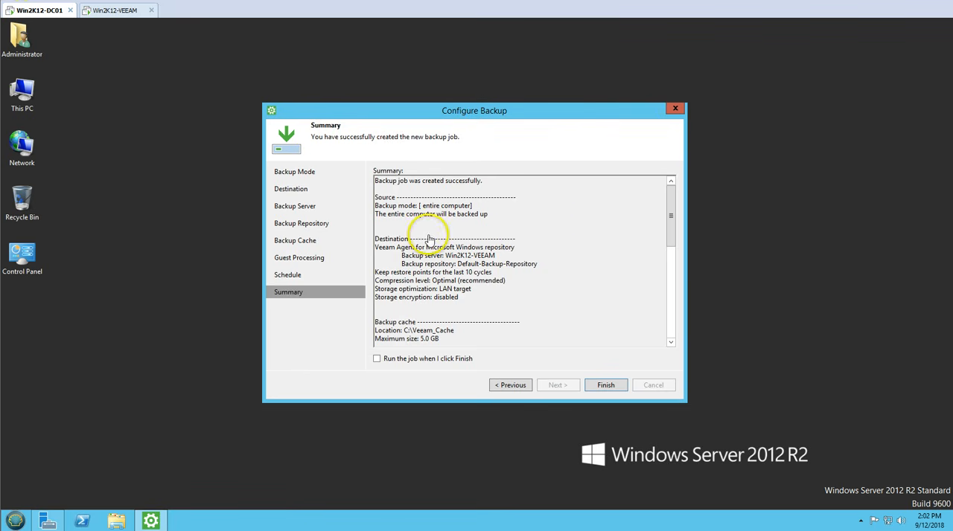
left_click_drag(375, 180, 496, 307)
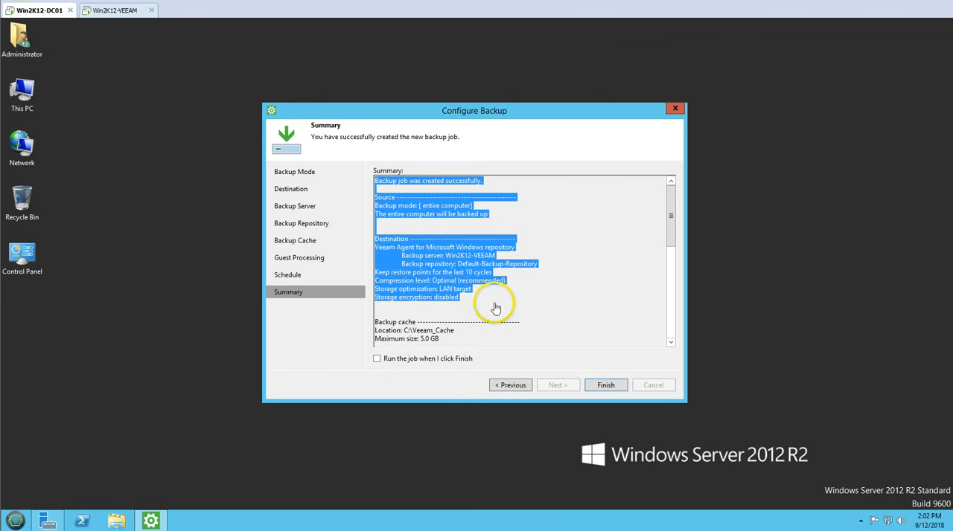
left_click(499, 311)
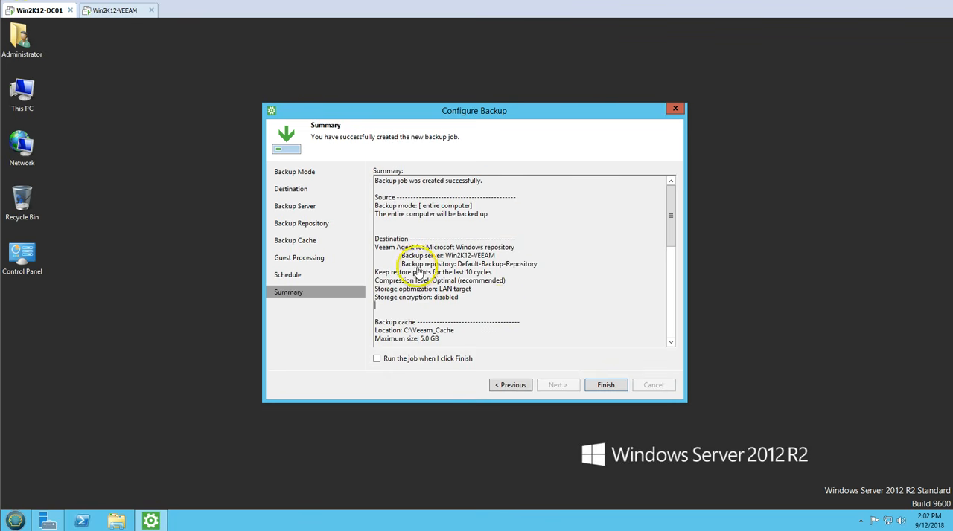
left_click_drag(401, 255, 511, 259)
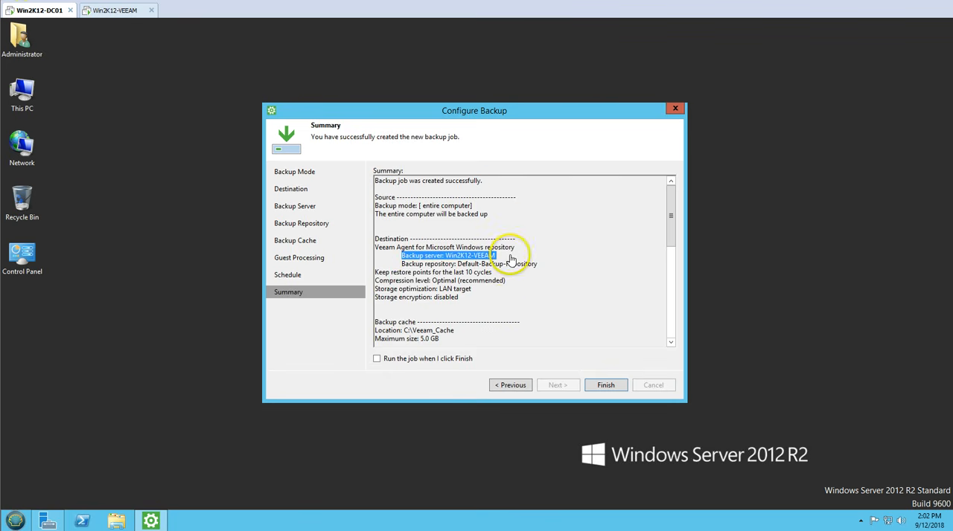
left_click(406, 262)
left_click_drag(375, 272, 485, 277)
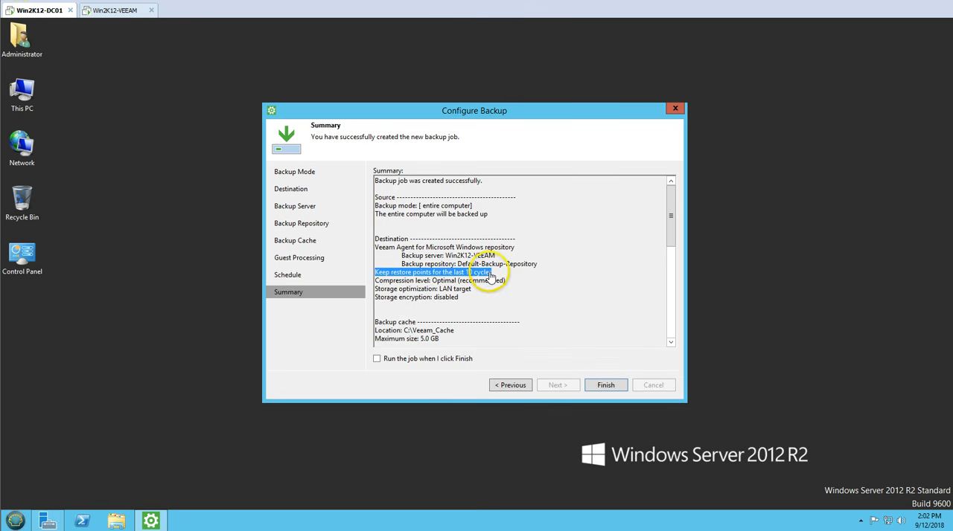
left_click(480, 281)
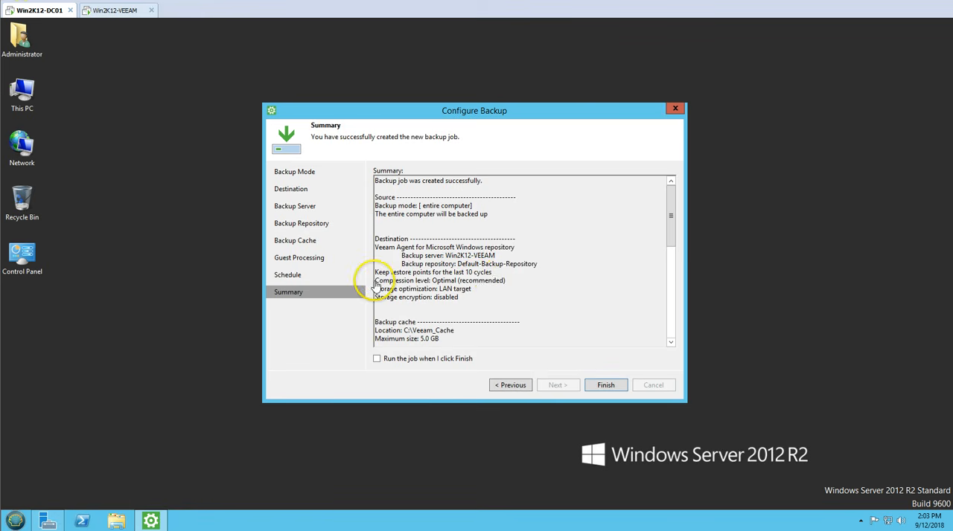
mouse_move(375, 282)
left_mouse_down()
mouse_move(508, 283)
mouse_move(481, 293)
mouse_move(385, 296)
left_mouse_up()
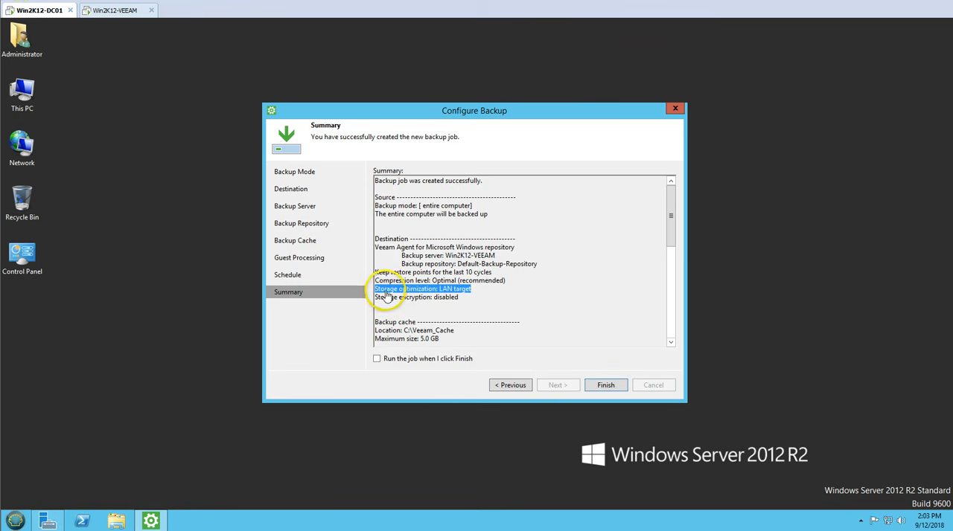
left_click_drag(467, 298, 379, 299)
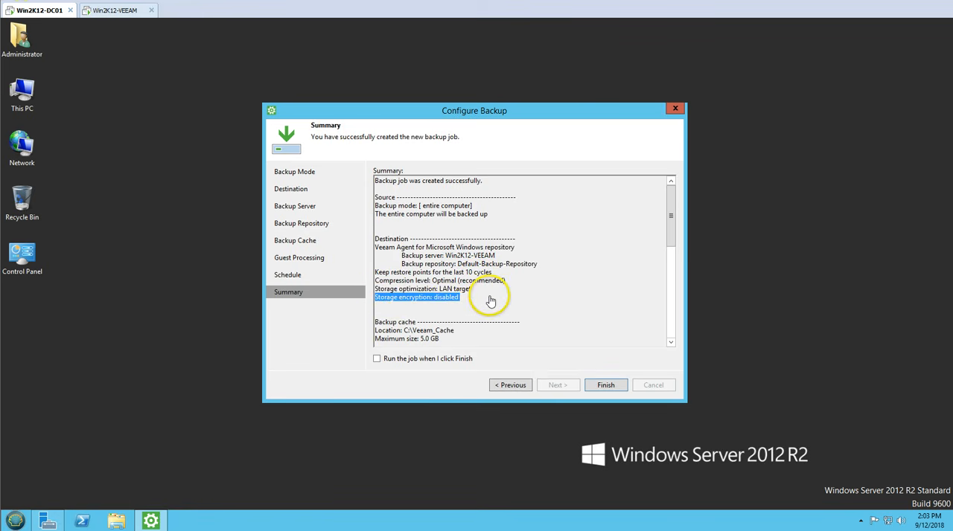
Step: Review the backup cache, guest processing, indexing and schedule settings in the rest of the job summary
scroll(491, 297, "down", 1)
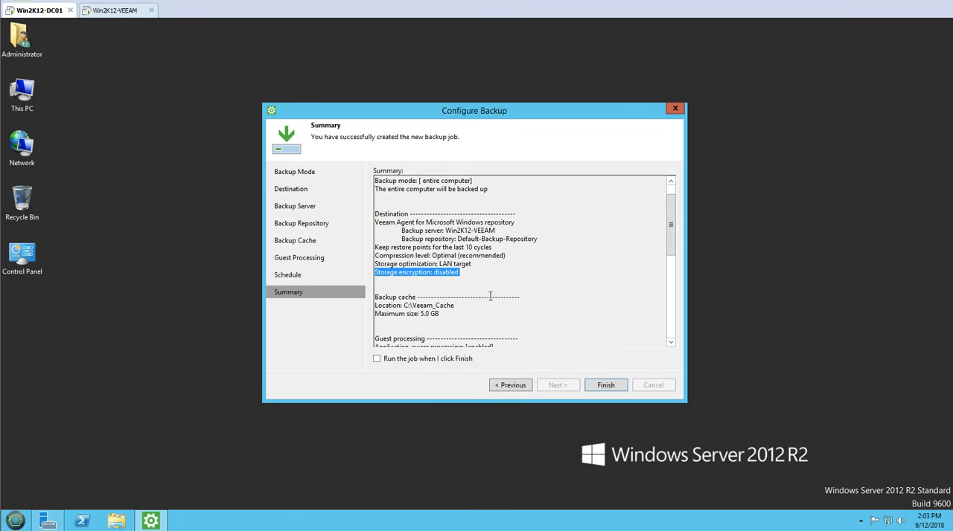
left_click_drag(491, 297, 485, 321)
scroll(480, 319, "down", 5)
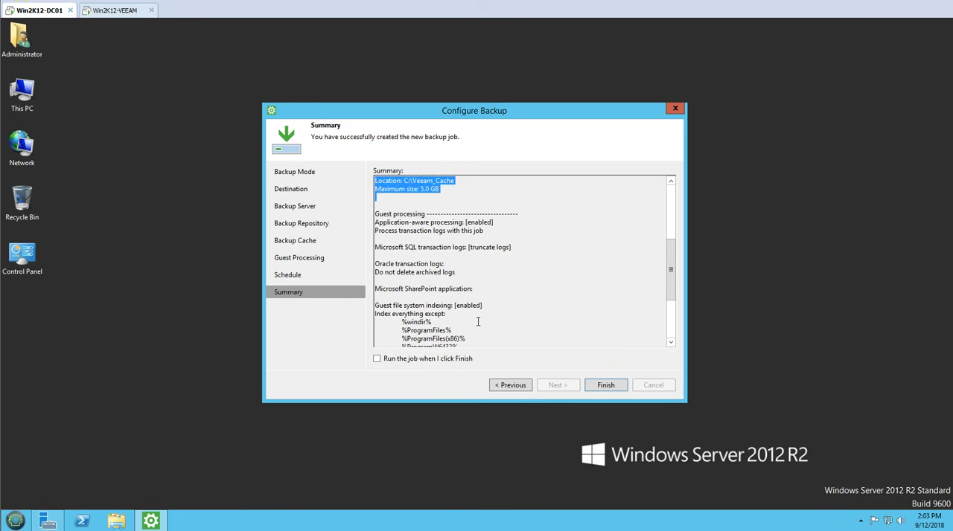
left_click_drag(375, 222, 491, 222)
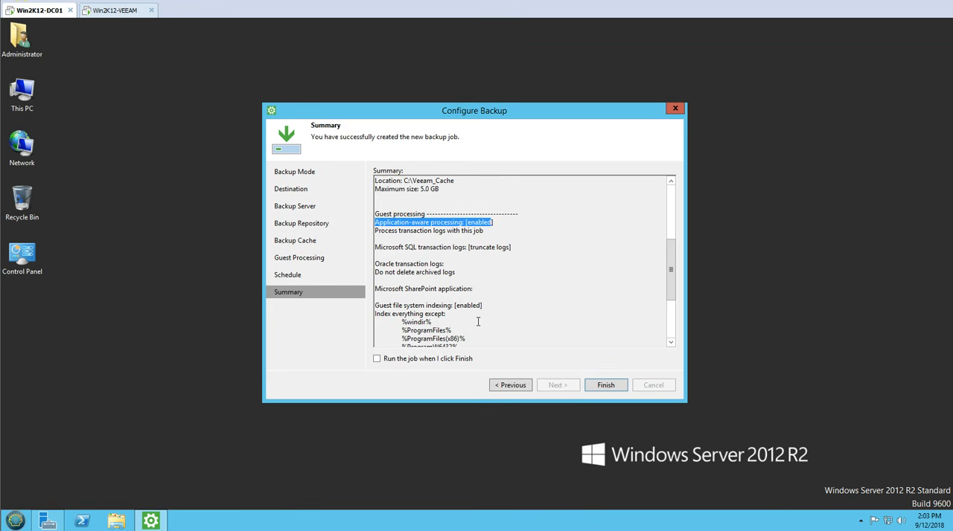
scroll(483, 238, "down", 4)
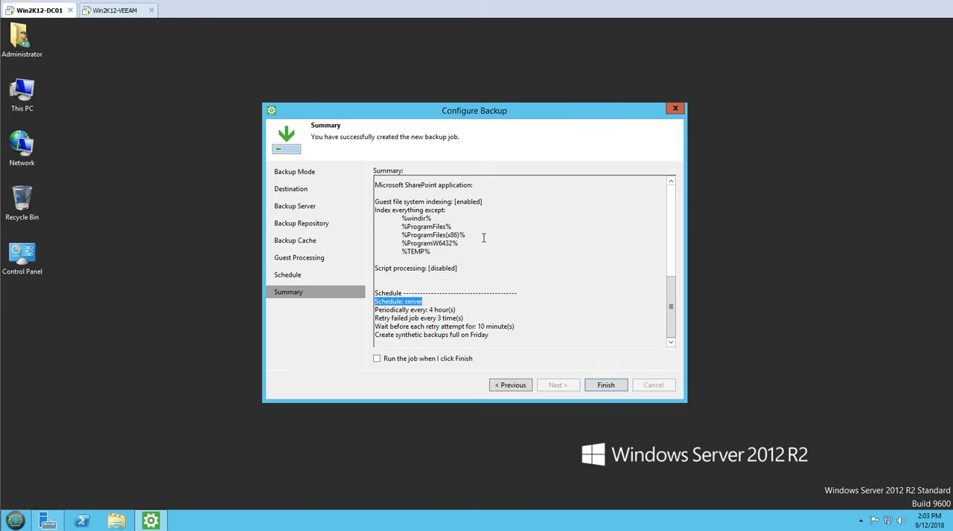
left_click_drag(374, 310, 455, 310)
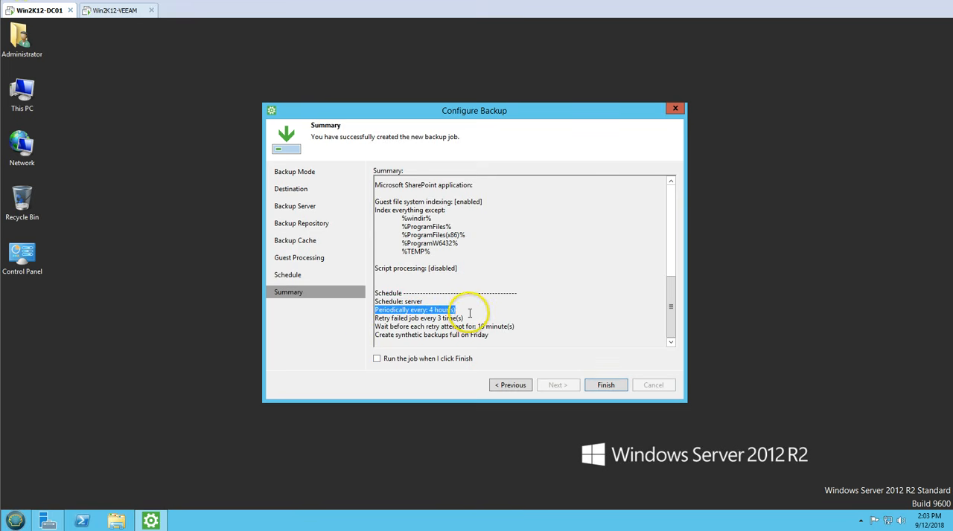
left_click_drag(390, 326, 521, 330)
left_click(521, 339)
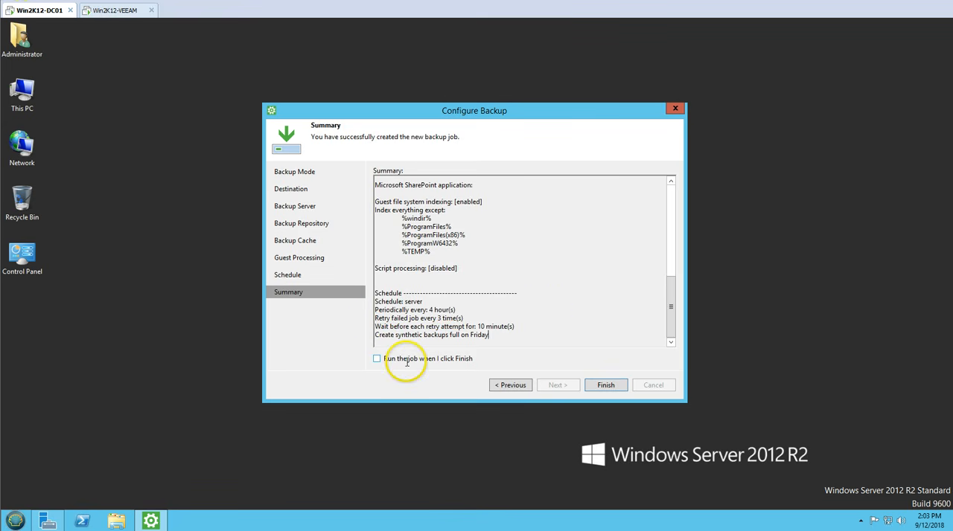
Step: Set the job to run on finish, complete the backup wizard, and reposition the Veeam Agent status window
left_click(402, 361)
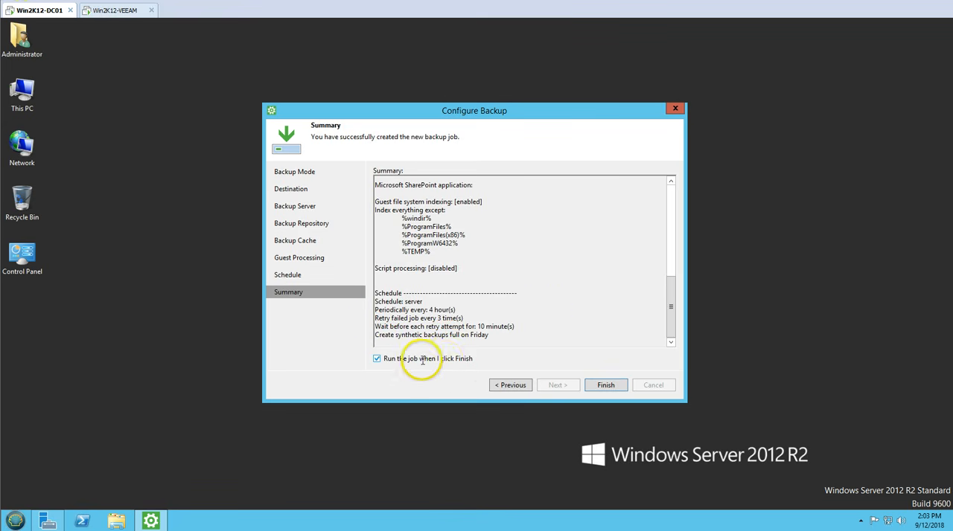
left_click(610, 388)
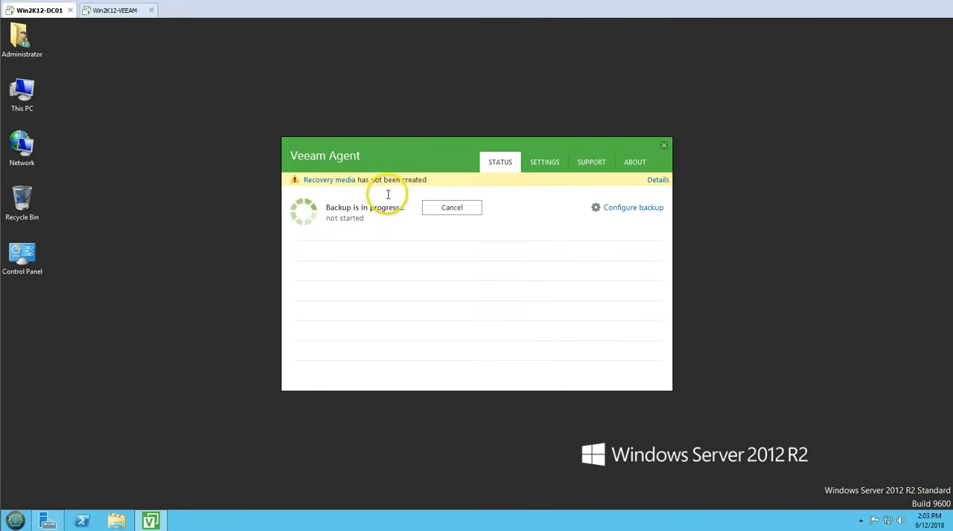
left_click_drag(409, 155, 350, 138)
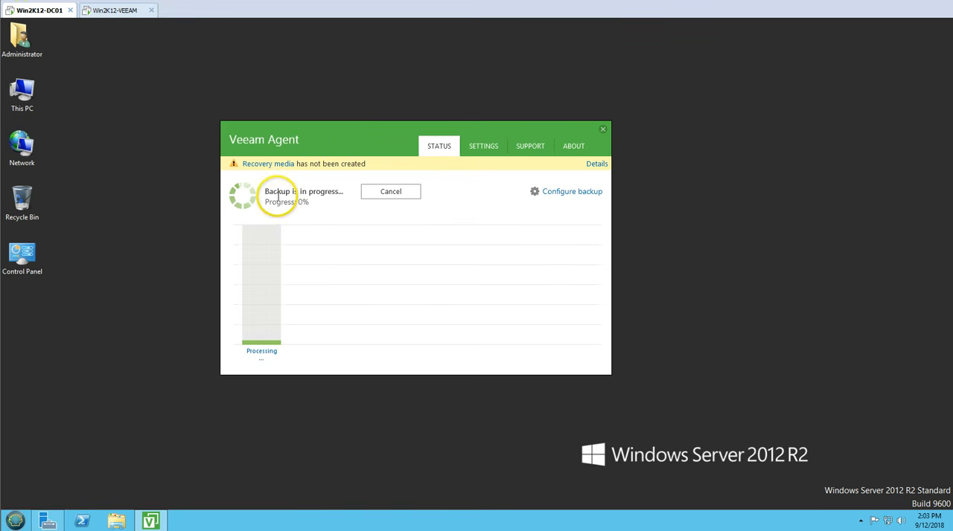
left_click_drag(366, 132, 384, 135)
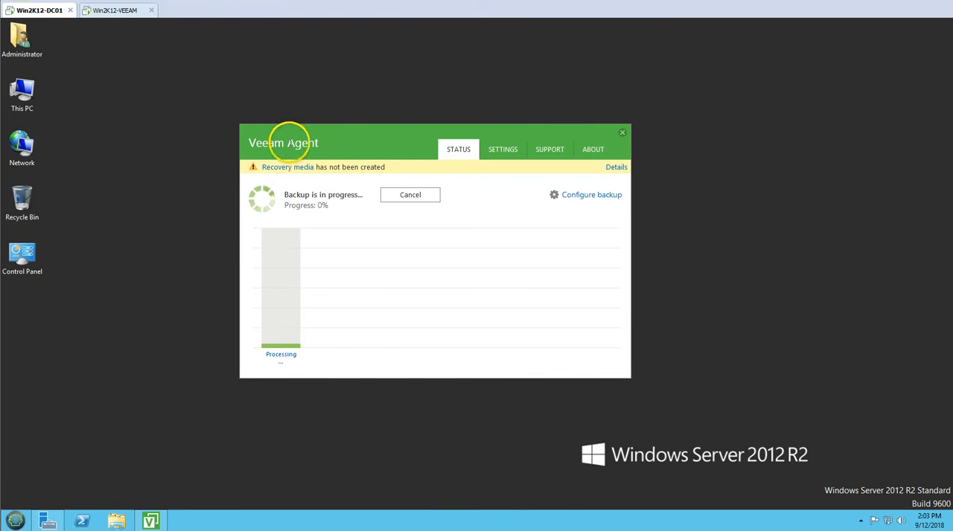
Step: Switch to Veeam Backup and Replication on Win2K12-VEEAM and inspect Default-Backup-Repository in the backup infrastructure's repositories
left_click(117, 10)
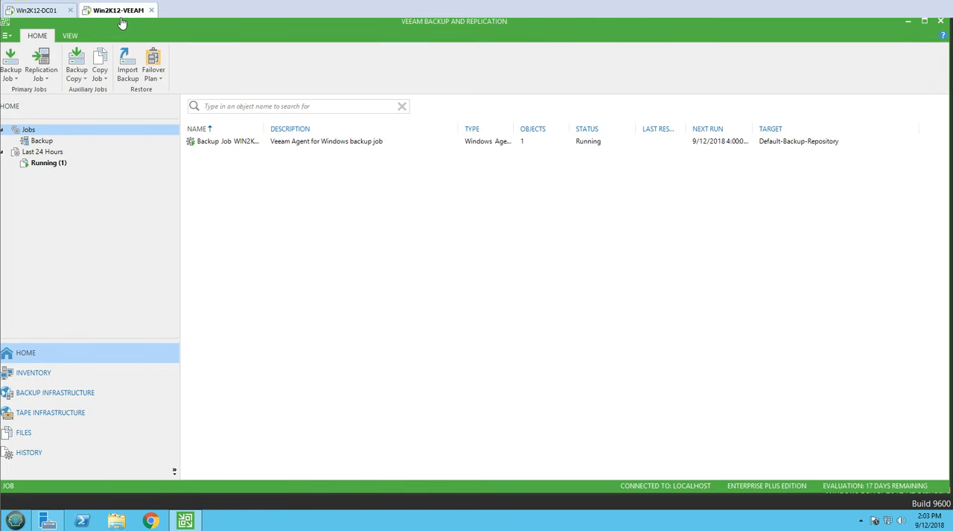
left_click(33, 373)
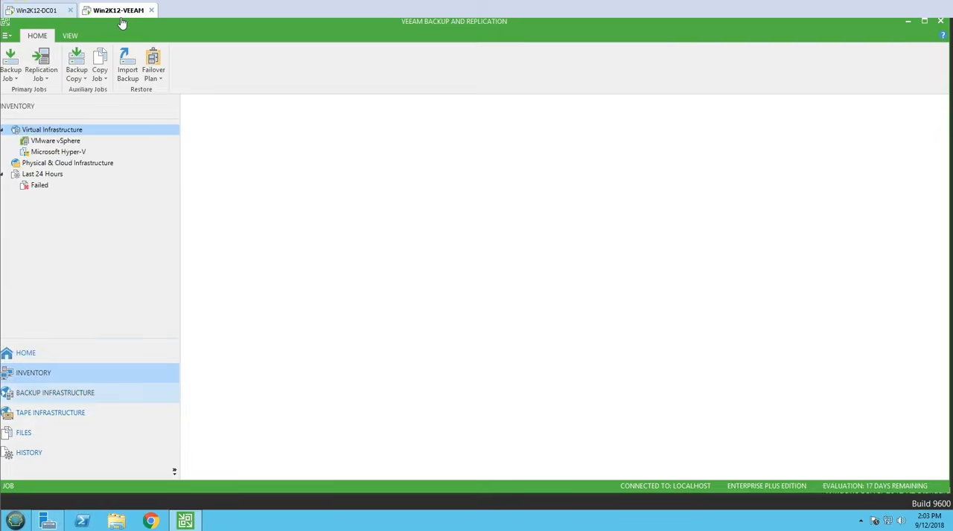
left_click(54, 401)
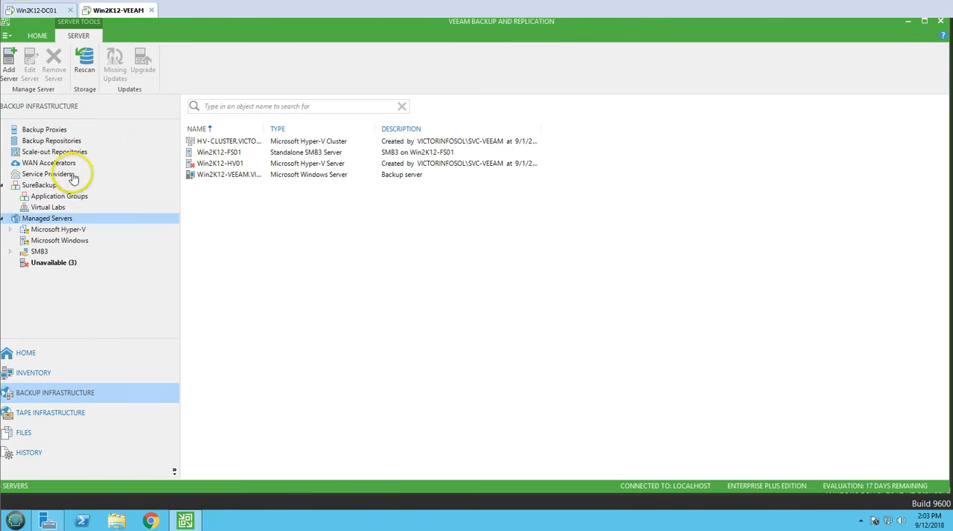
left_click(65, 142)
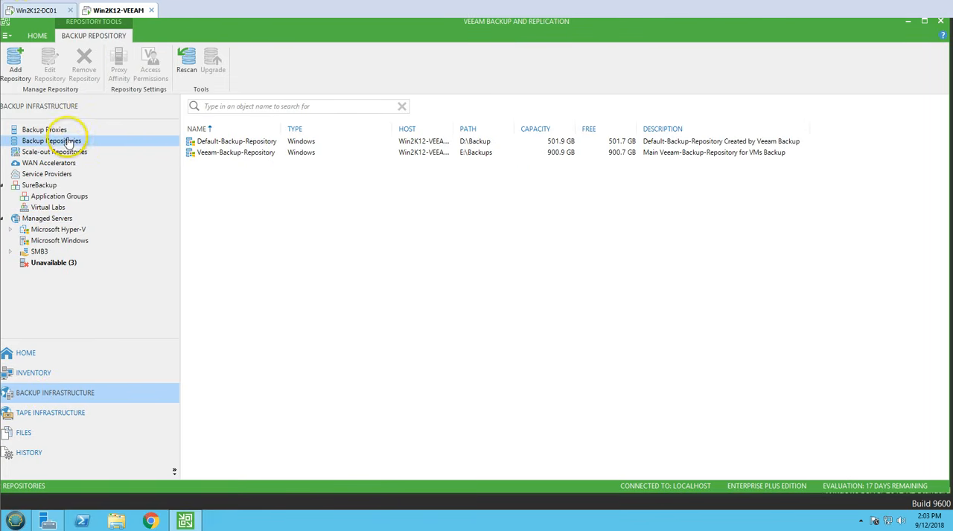
left_click(238, 142)
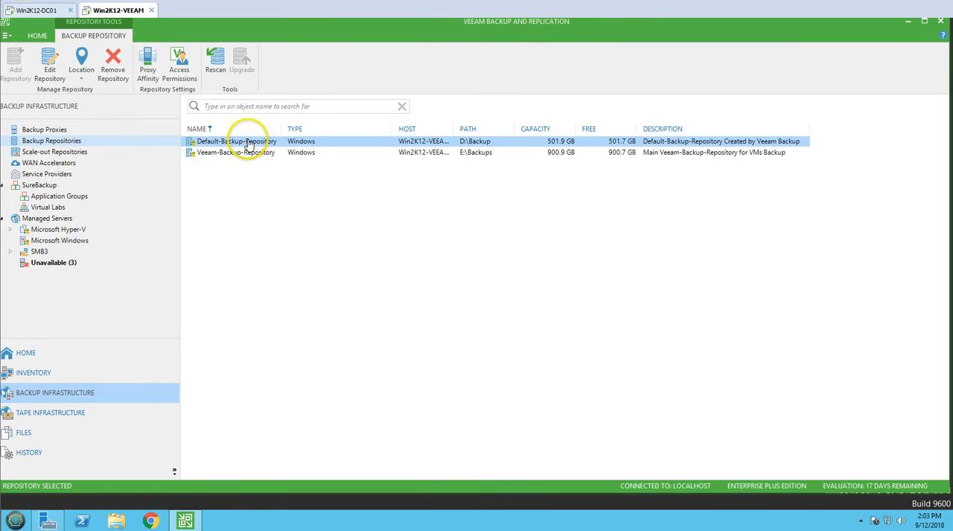
Step: Inspect the running WIN2K12-DC01 backup session with its full session type shown, and compare progress in Veeam Agent on Win2K12-DC01
left_click(64, 359)
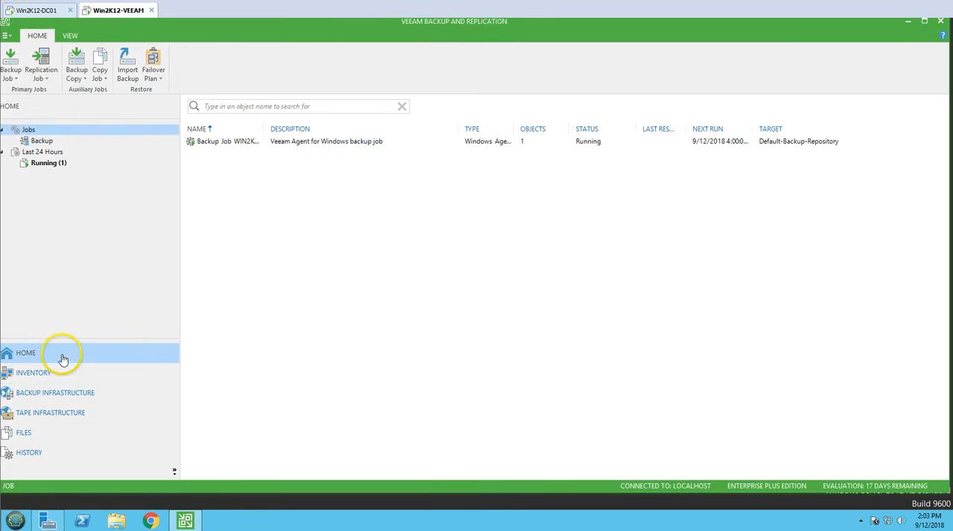
left_click(46, 164)
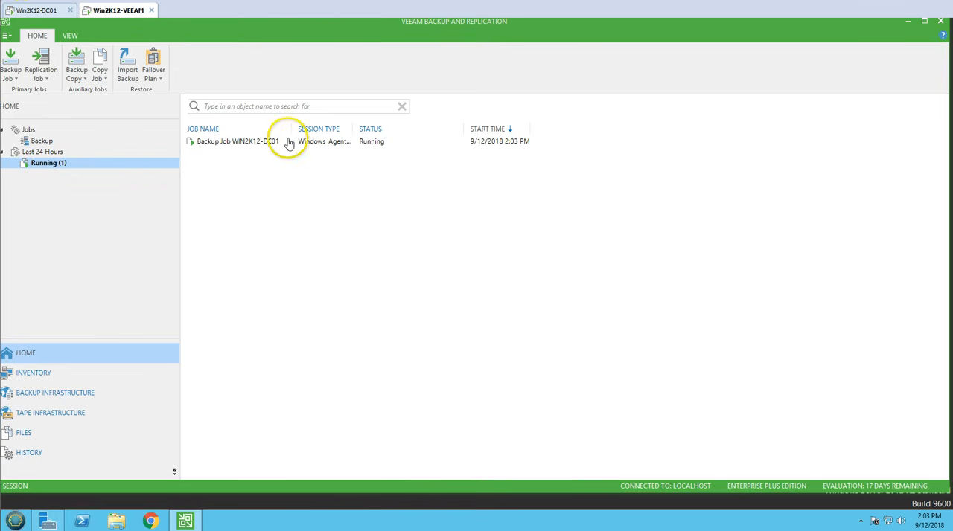
left_click(223, 143)
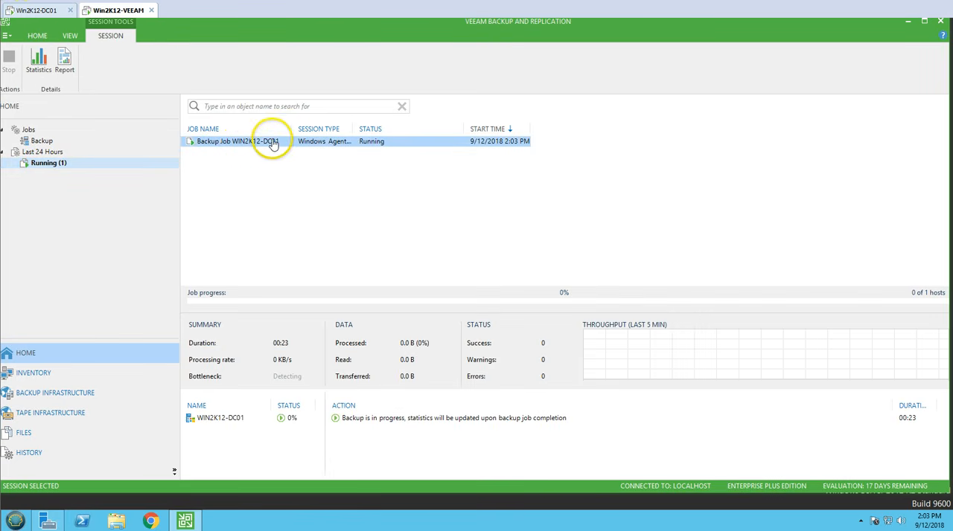
double_click(356, 131)
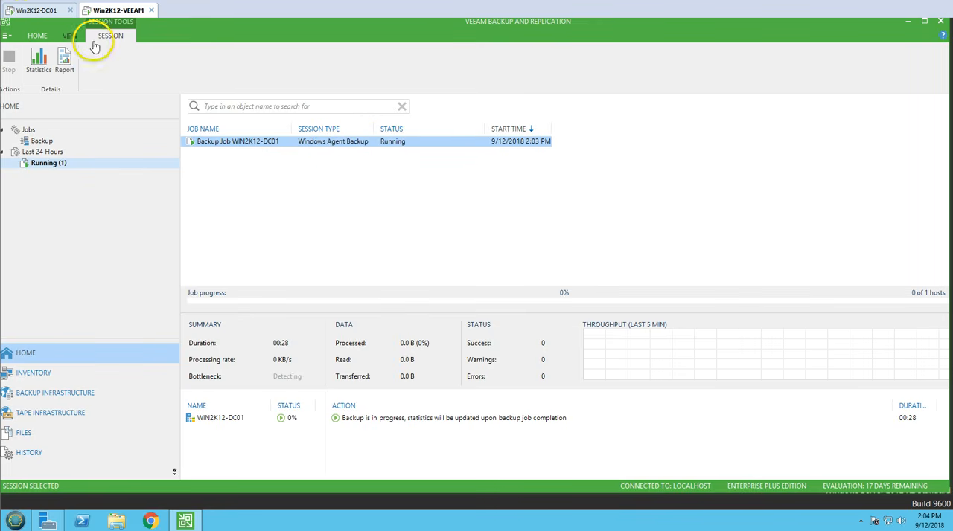
left_click(57, 10)
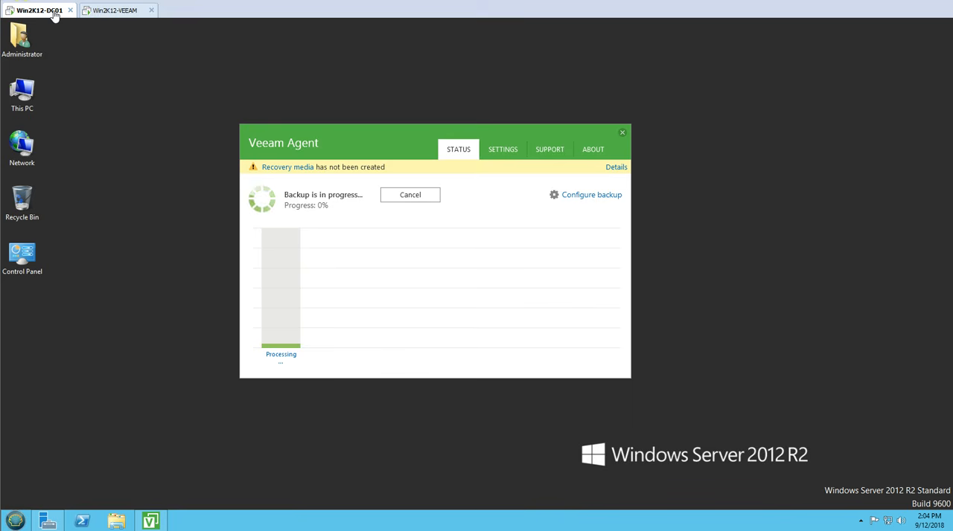
Step: Examine the WIN2K12-DC01 agent backup and its available actions among the disk backups on Win2K12-VEEAM, and return to Veeam Agent on Win2K12-DC01
left_click(117, 11)
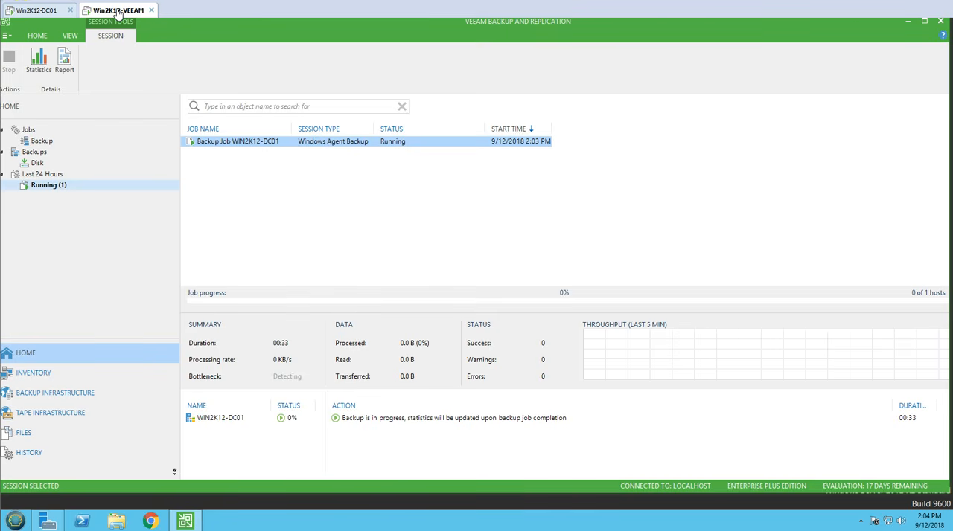
left_click(43, 152)
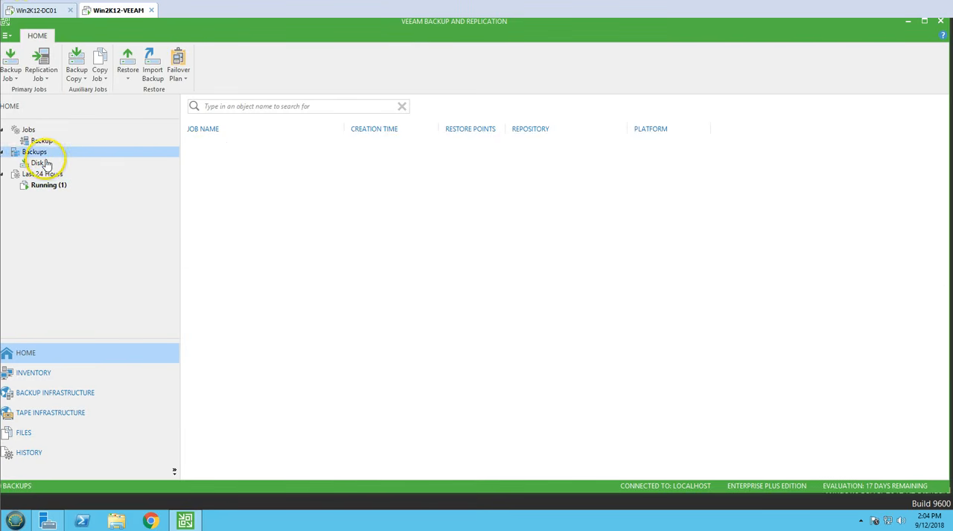
left_click(43, 163)
left_click(184, 141)
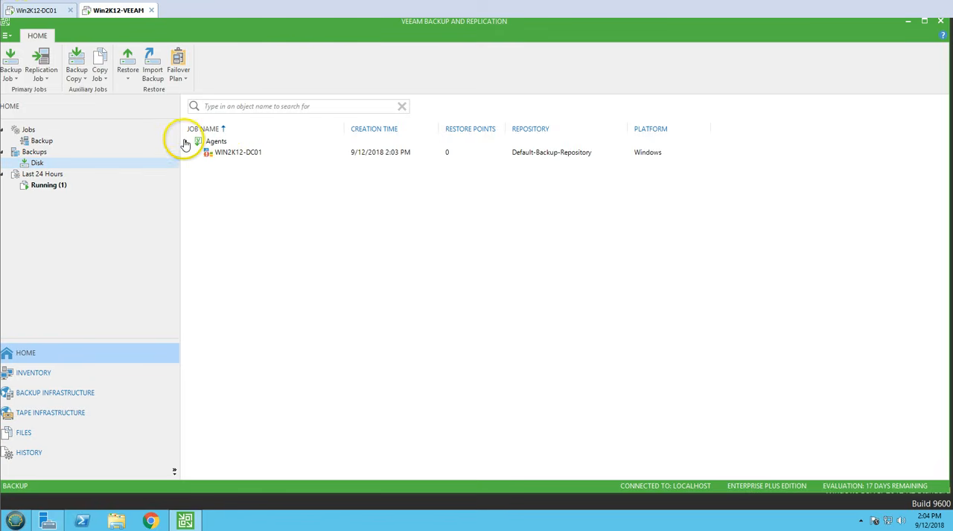
left_click(257, 154)
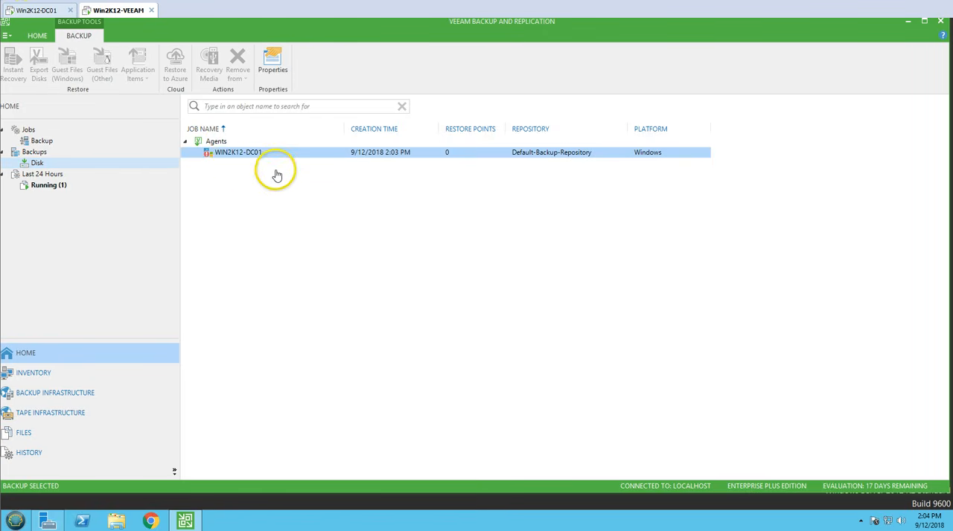
right_click(225, 159)
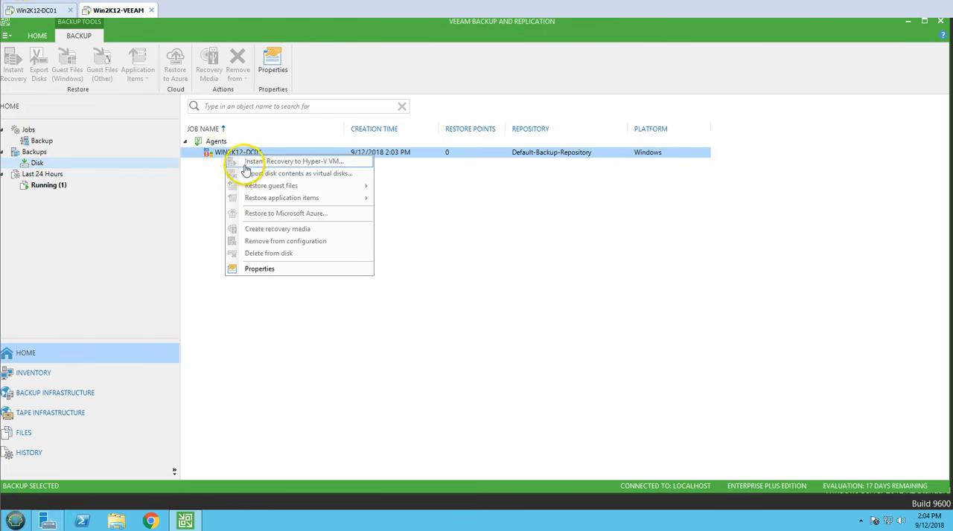
left_click(220, 220)
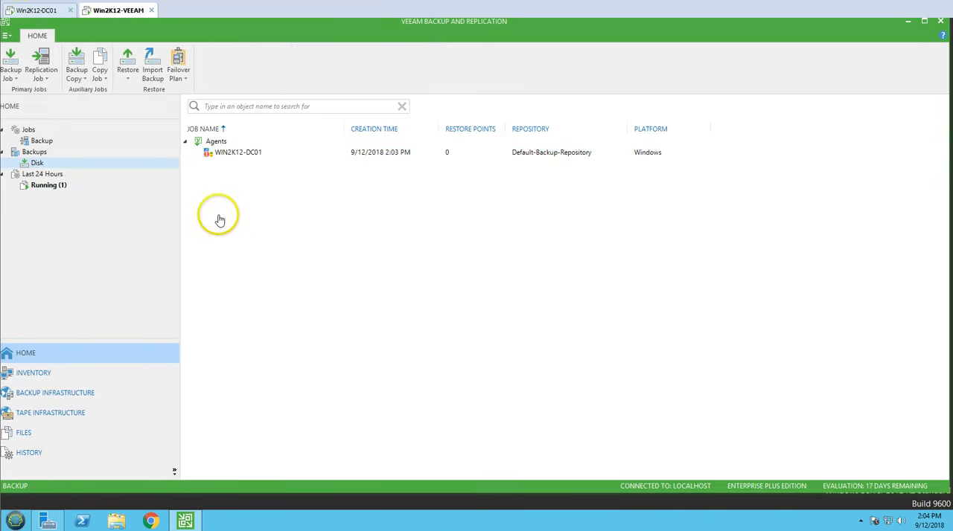
left_click(36, 14)
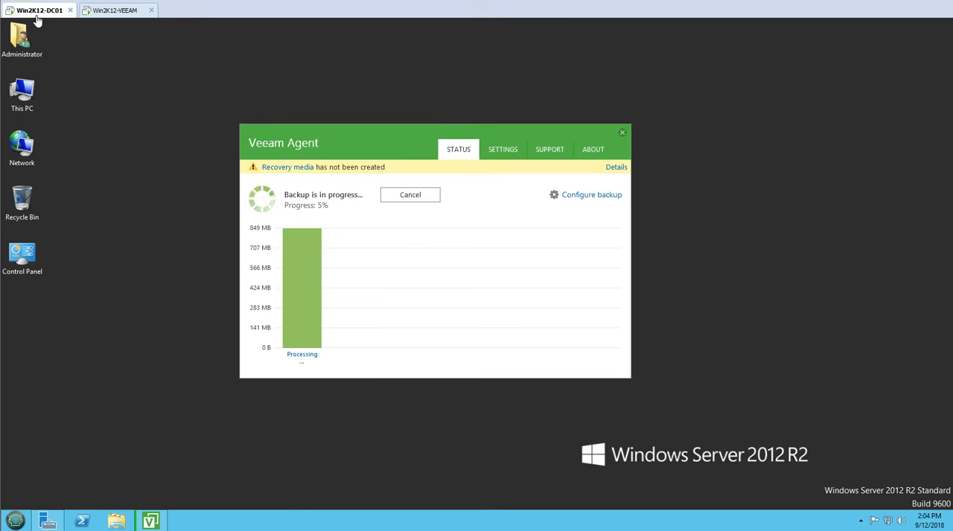
Step: Check the running backup on Win2K12-VEEAM against its progress in Veeam Agent on Win2K12-DC01, briefly viewing Server Manager there
left_click(118, 10)
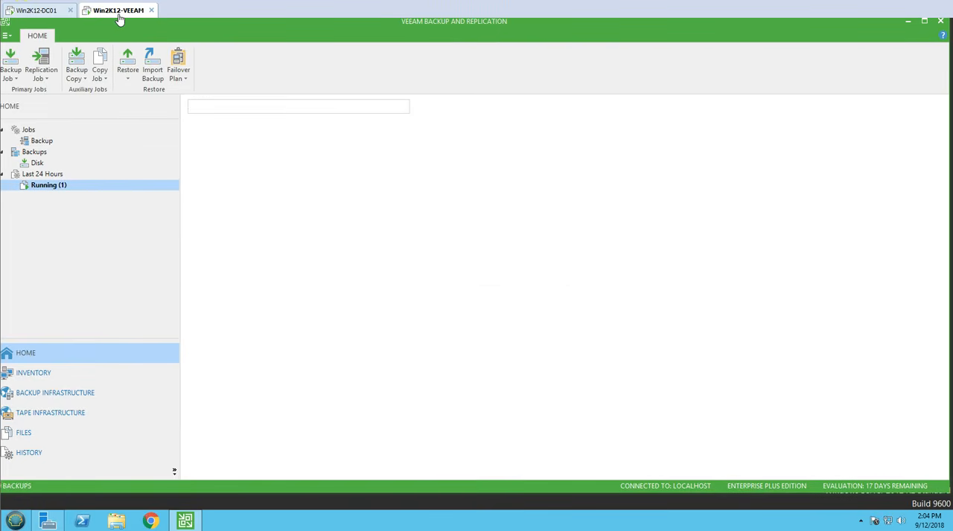
left_click(58, 10)
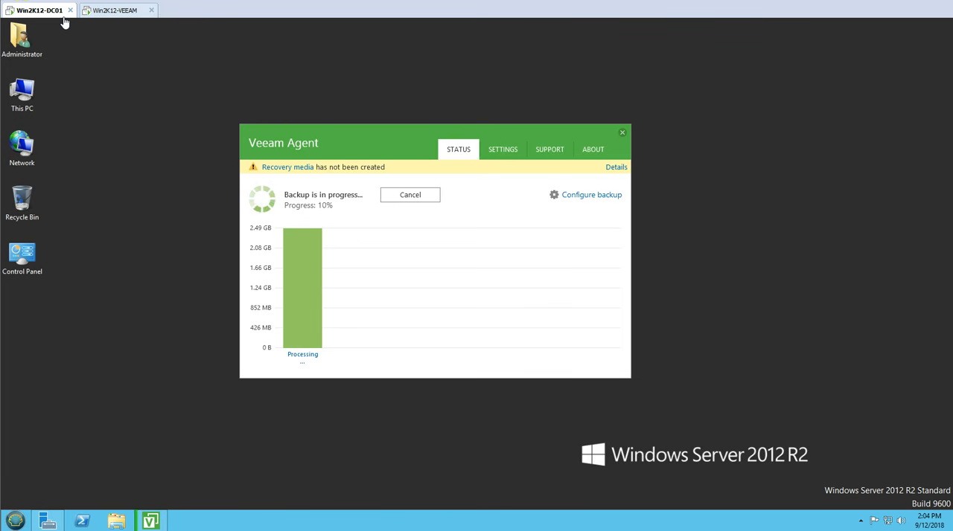
left_click(81, 523)
left_click(49, 521)
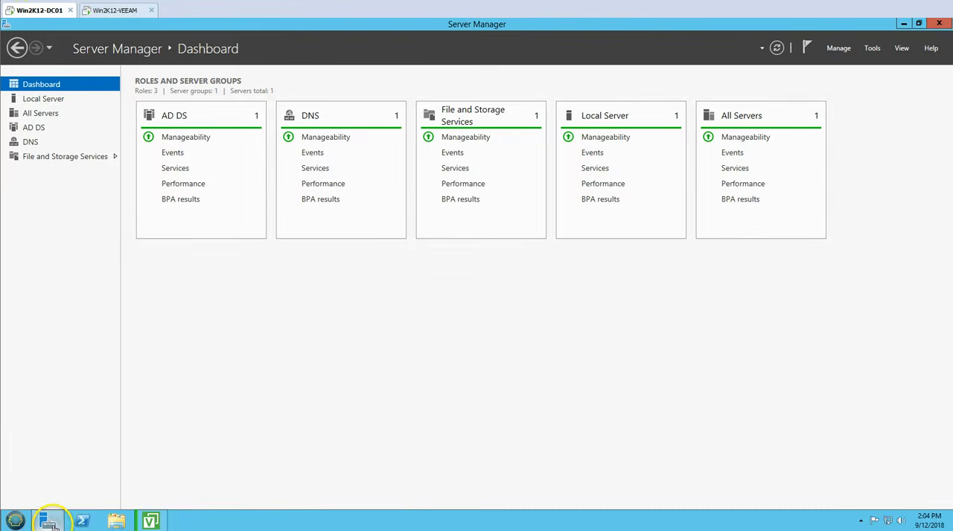
left_click(47, 522)
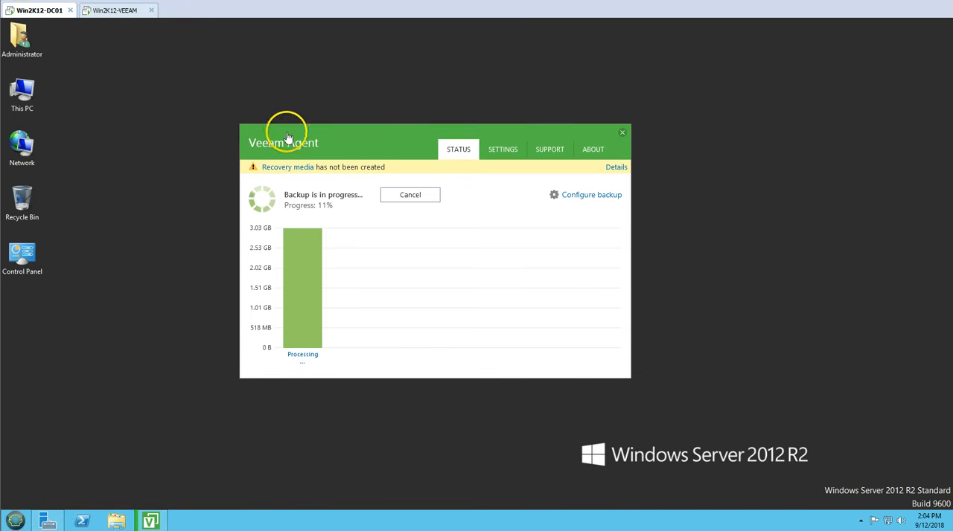
Step: Switch to Win2K12-VEEAM and check the running session and the WIN2K12-DC01 entry among the disk backups
left_click(122, 14)
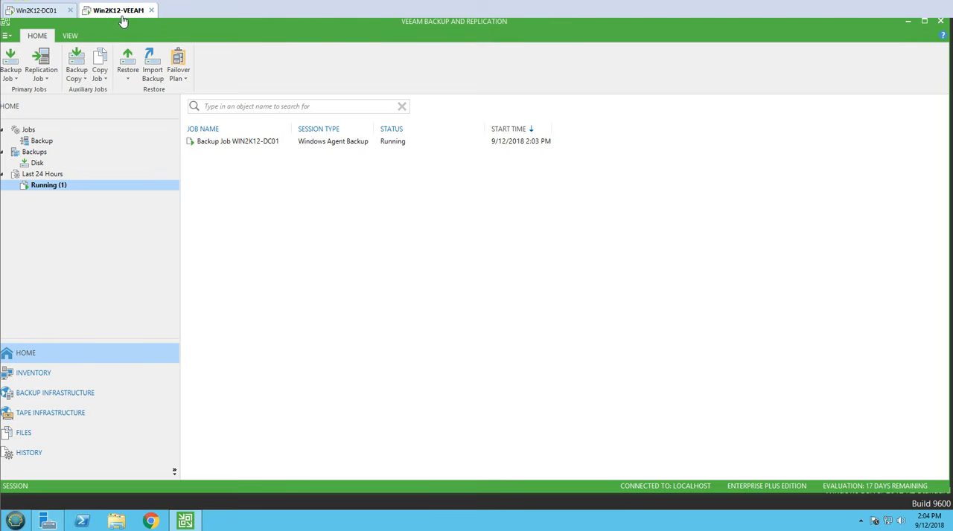
key("Up")
key("Up")
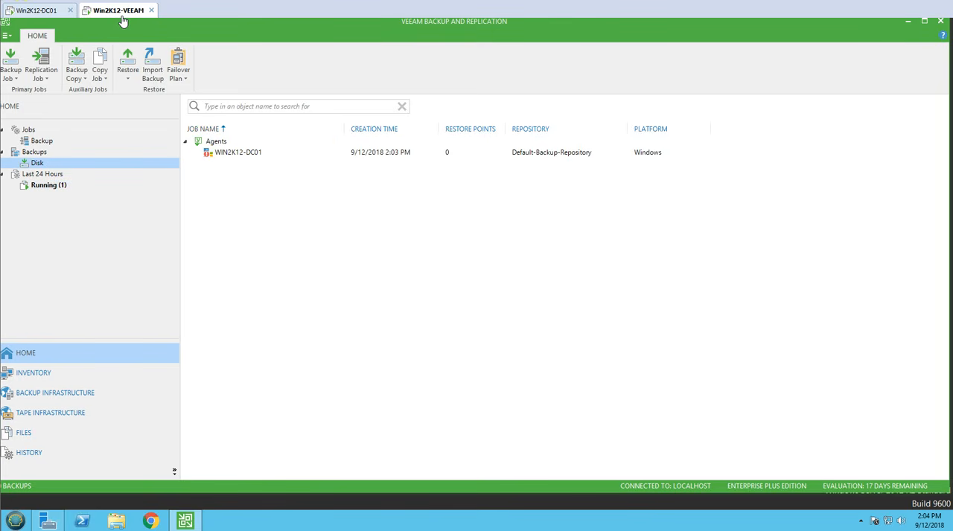
Step: Return to Win2K12-DC01, move the Veeam Agent status window slightly upward, and review its chart of backups
left_click(49, 15)
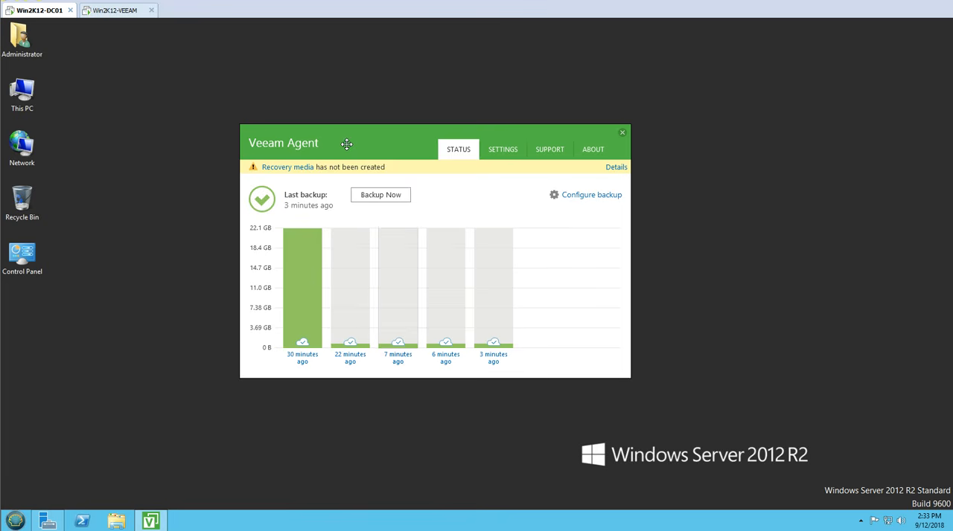
left_click_drag(346, 143, 347, 123)
mouse_move(299, 255)
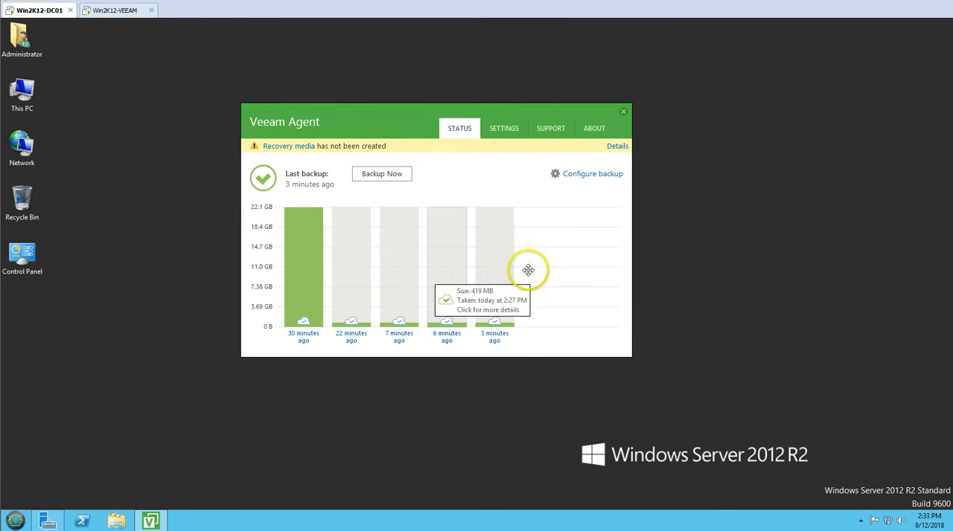
Step: Examine the details of the successful WIN2K12-DC01 backup sessions from the last 24 hours on Win2K12-VEEAM
left_click(113, 11)
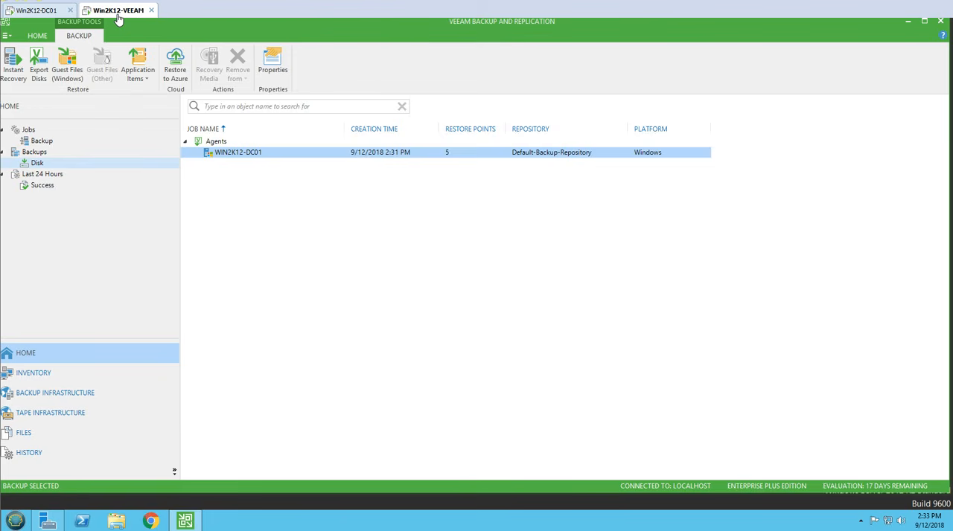
key("Down")
key("Down")
key("Down")
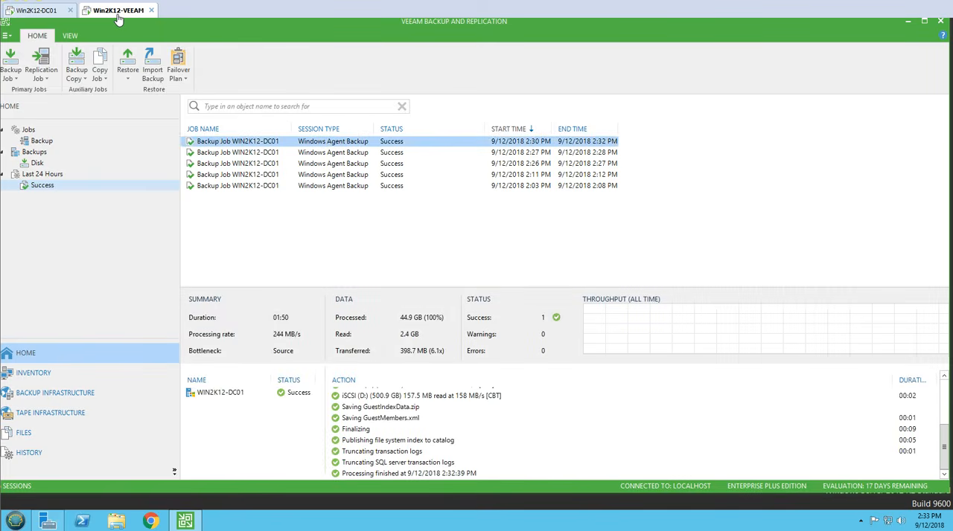
key("Down")
key("Down")
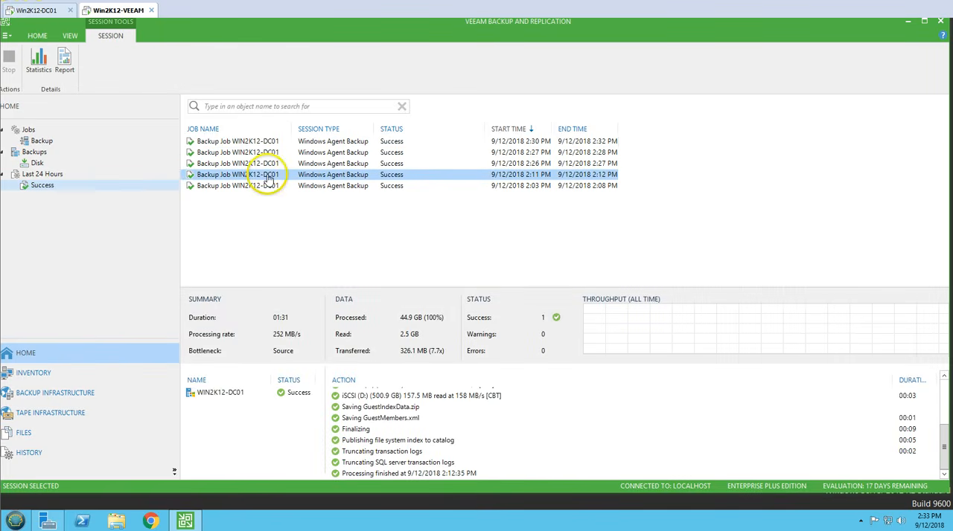
left_click(282, 142)
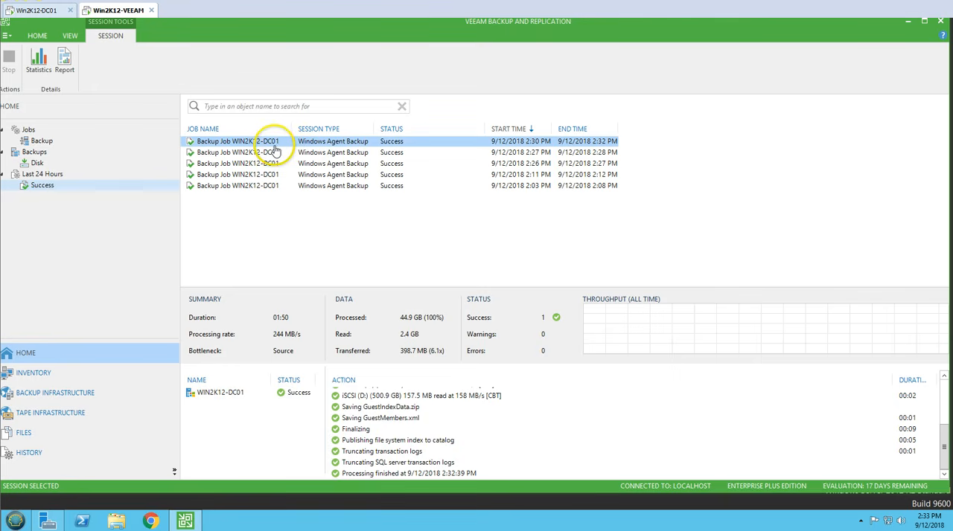
left_click(303, 163)
left_click(305, 152)
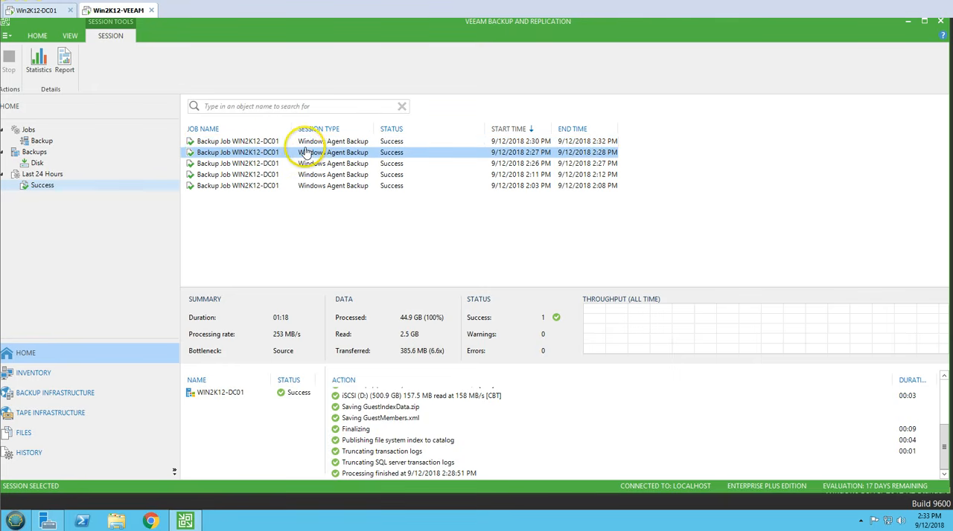
Step: Review the restore options of the WIN2K12-DC01 disk backup and open its Instant Recovery to Hyper-V VM wizard
left_click(54, 166)
left_click(238, 154)
right_click(239, 156)
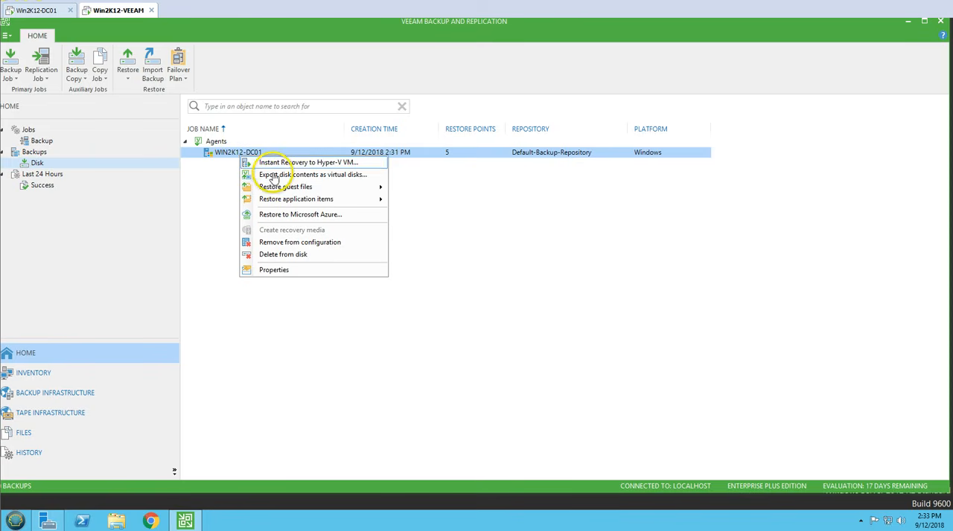
mouse_move(280, 188)
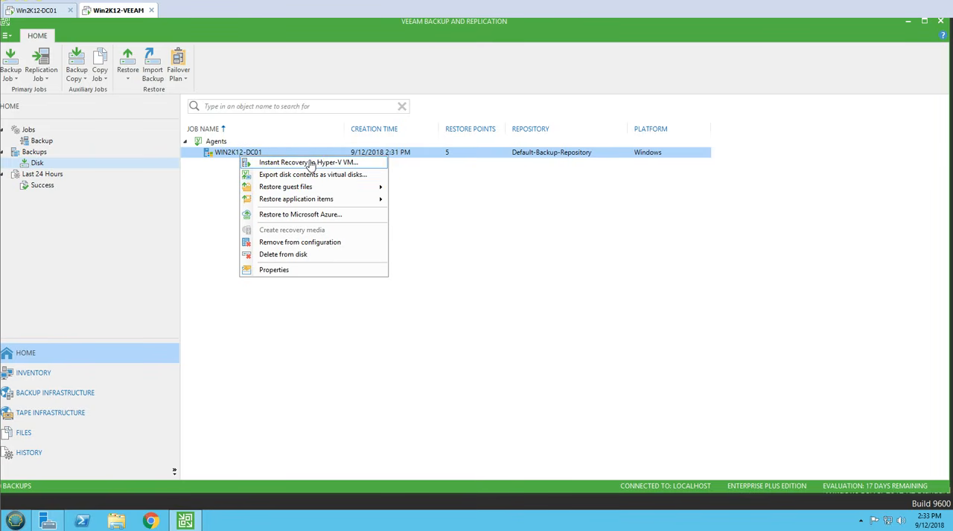
left_click(311, 164)
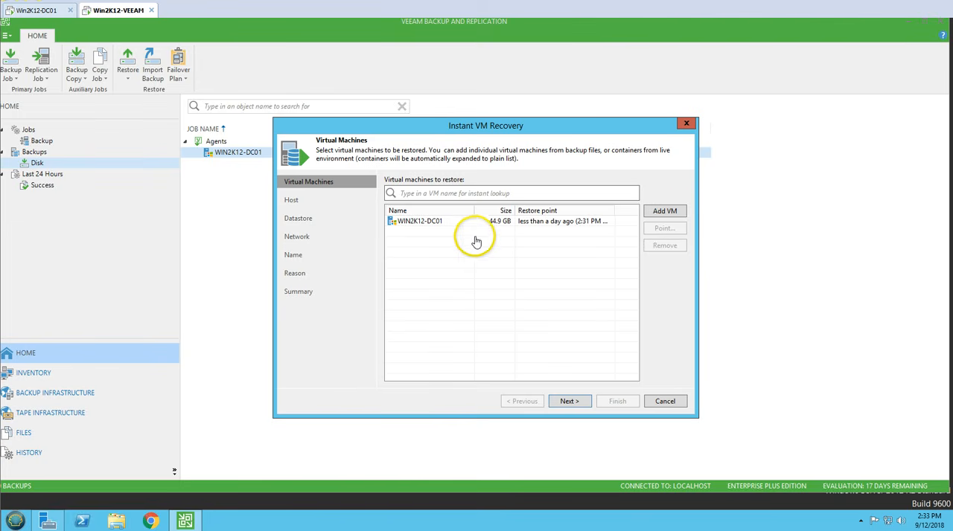
Step: Inspect the restore points available for WIN2K12-DC01 with their full dates shown, and cancel the Instant VM Recovery wizard
left_click(570, 222)
left_click(665, 229)
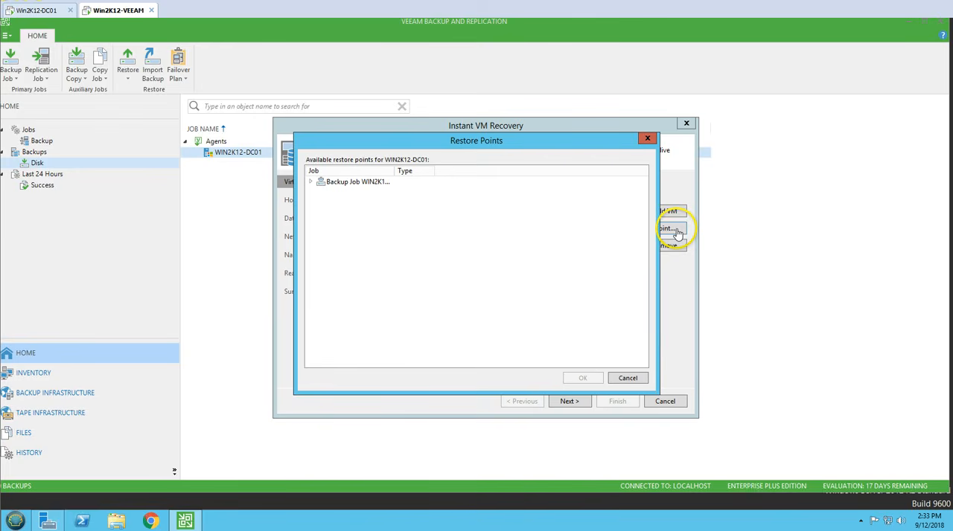
left_click(313, 182)
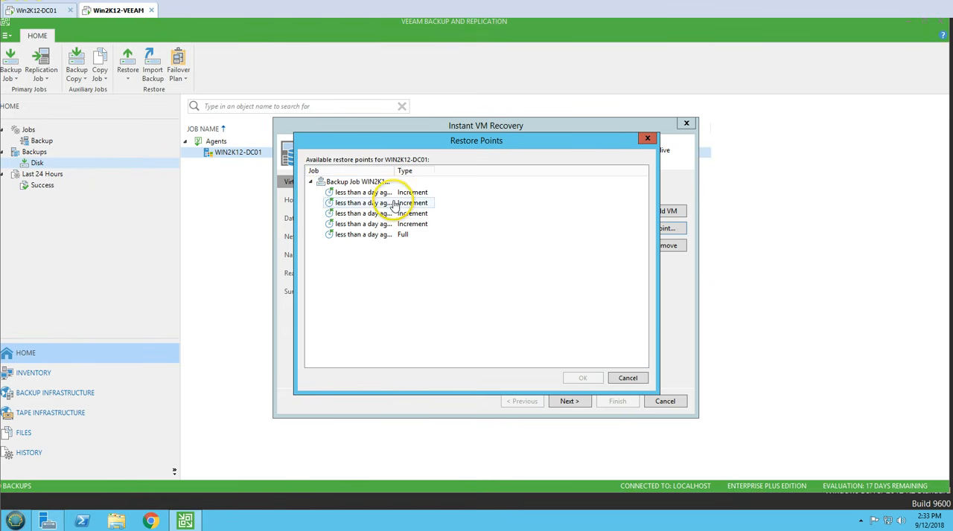
double_click(394, 172)
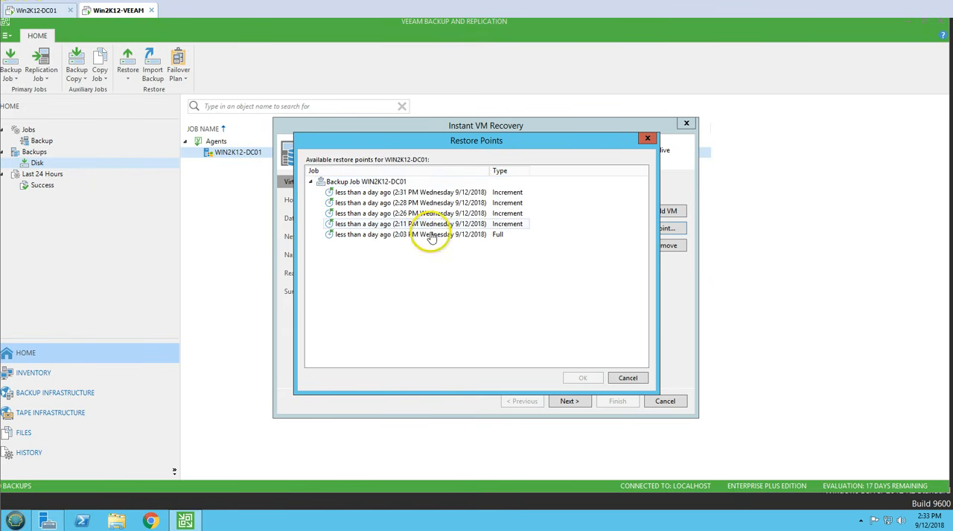
left_click(470, 193)
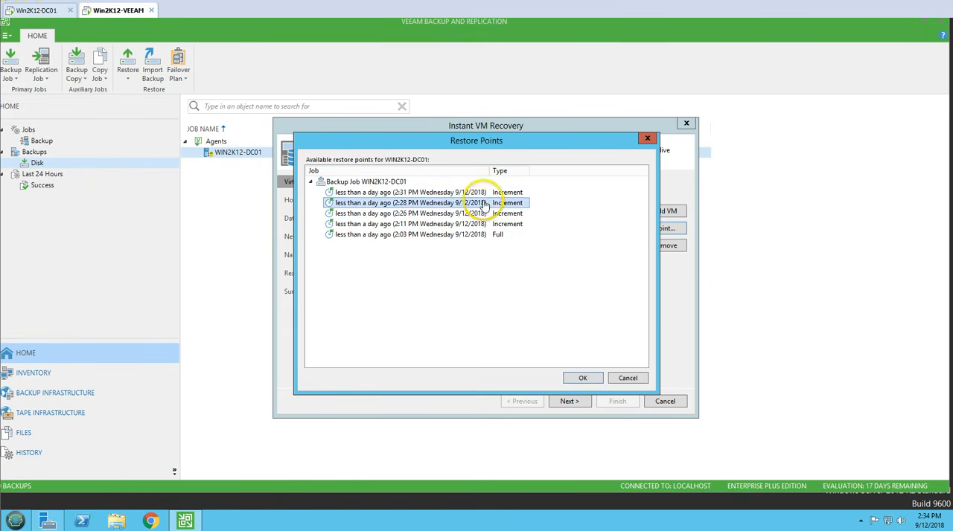
left_click(619, 378)
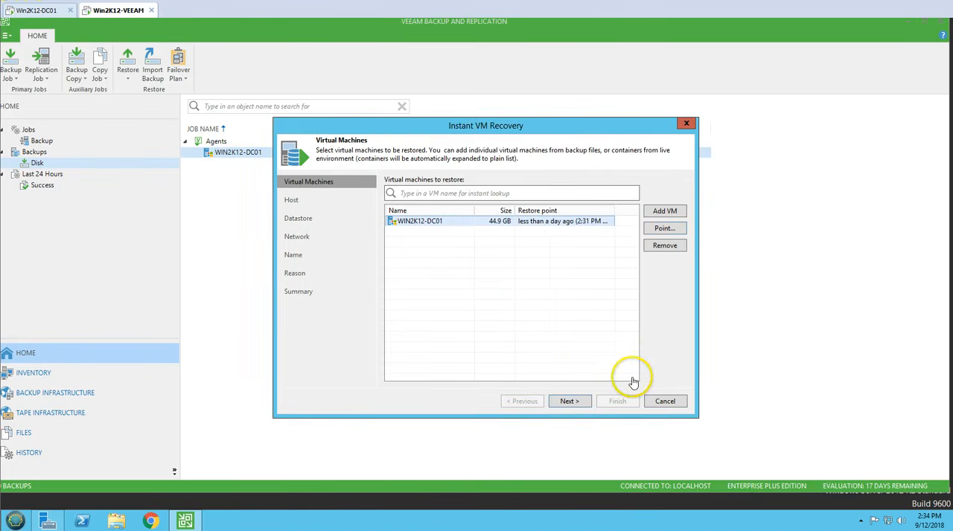
left_click(665, 401)
left_click(485, 282)
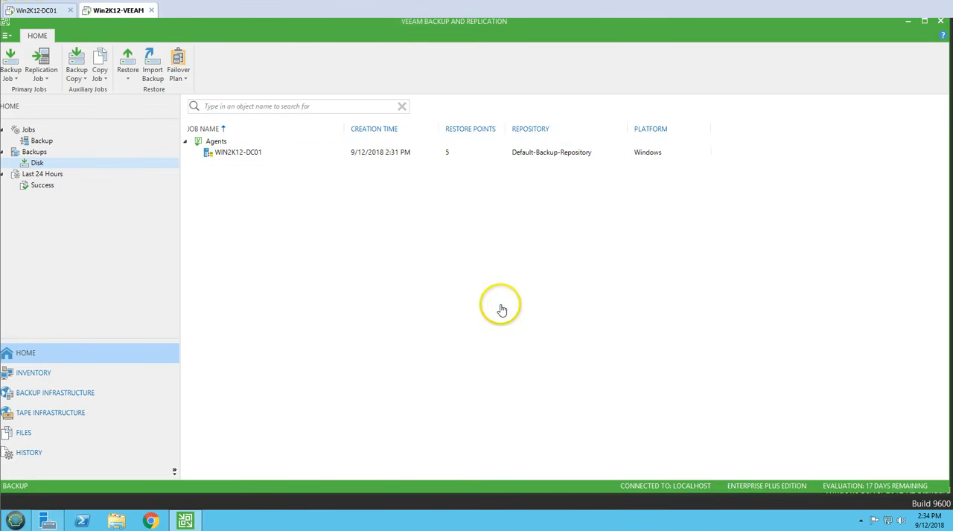
Step: Switch to Veeam Agent on Win2K12-DC01 and examine the action log of the second-oldest restore point
left_click(52, 10)
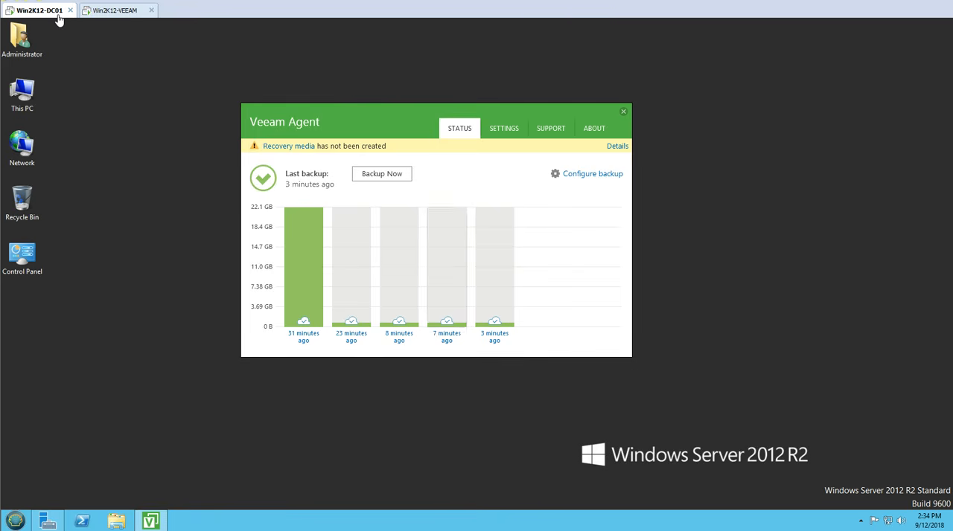
left_click(352, 294)
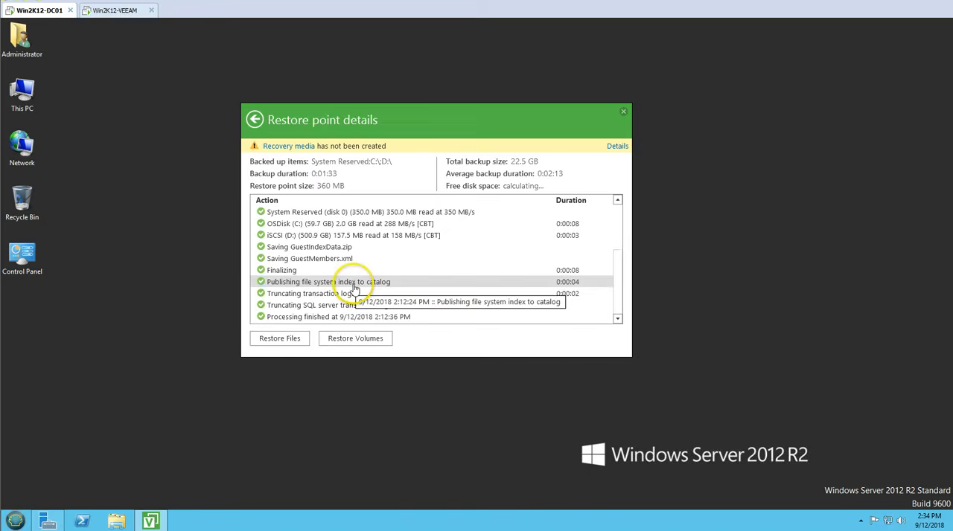
scroll(362, 272, "up", 3)
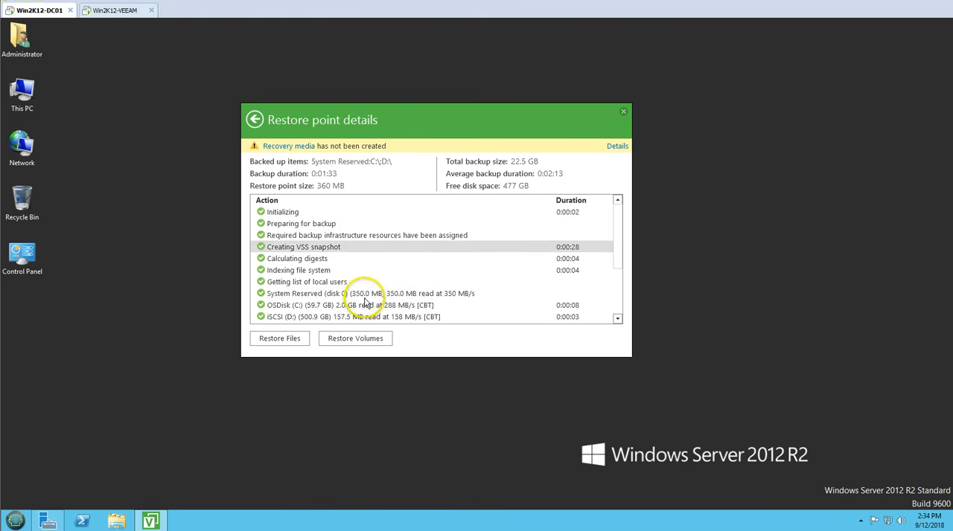
scroll(376, 255, "down", 3)
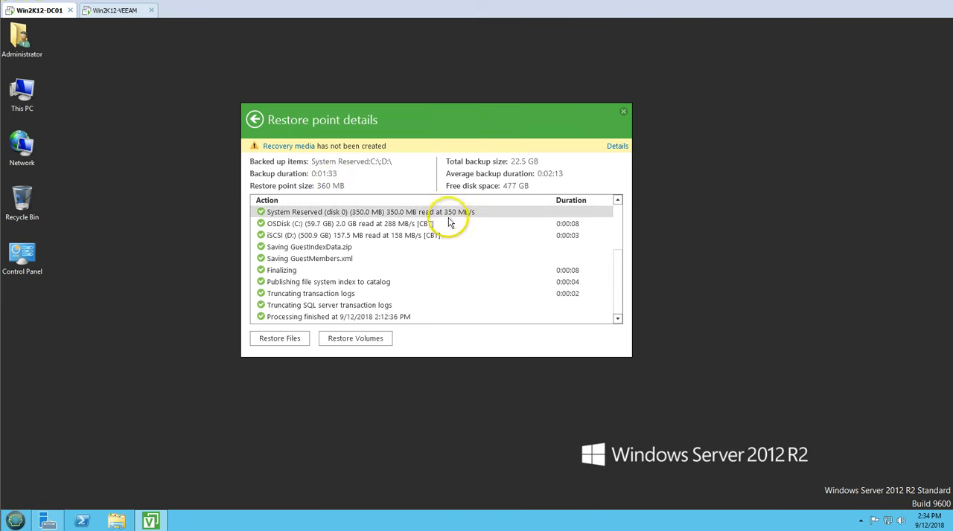
left_click(390, 260)
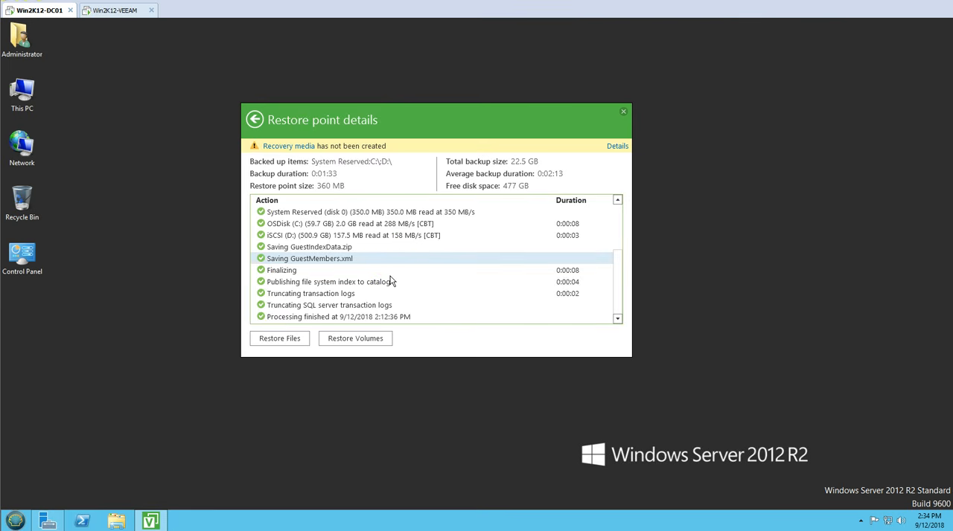
Step: Start a file restore from this restore point in Backup Browser, and move the restore point details window aside
key("Tab")
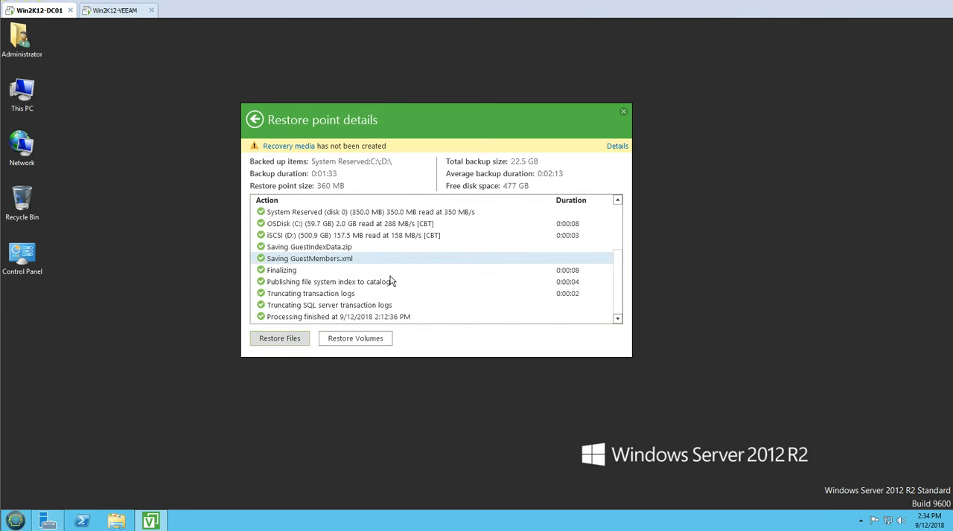
key("Tab")
left_click_drag(382, 110, 300, 157)
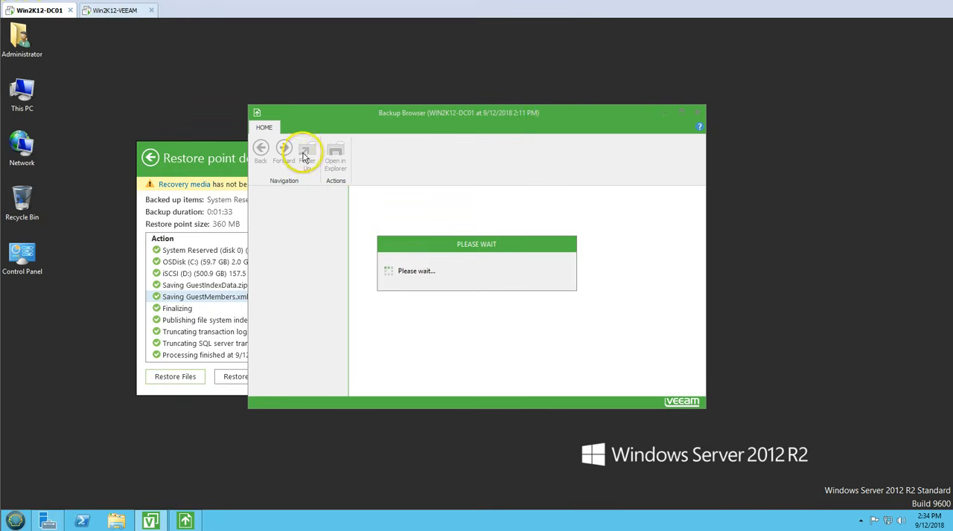
left_click(538, 114)
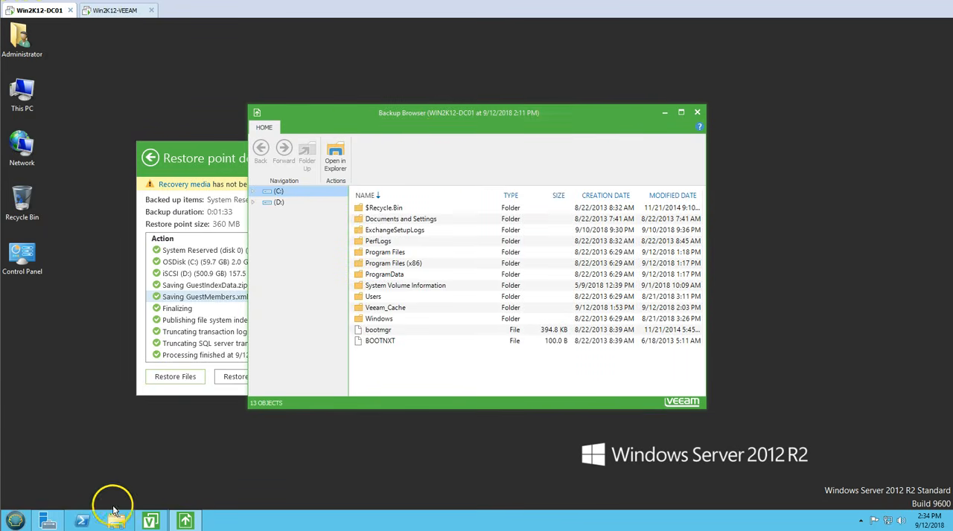
Step: Browse the backed-up contents of volumes C: and D: in Backup Browser, ending on C:
left_click(279, 202)
left_click(279, 192)
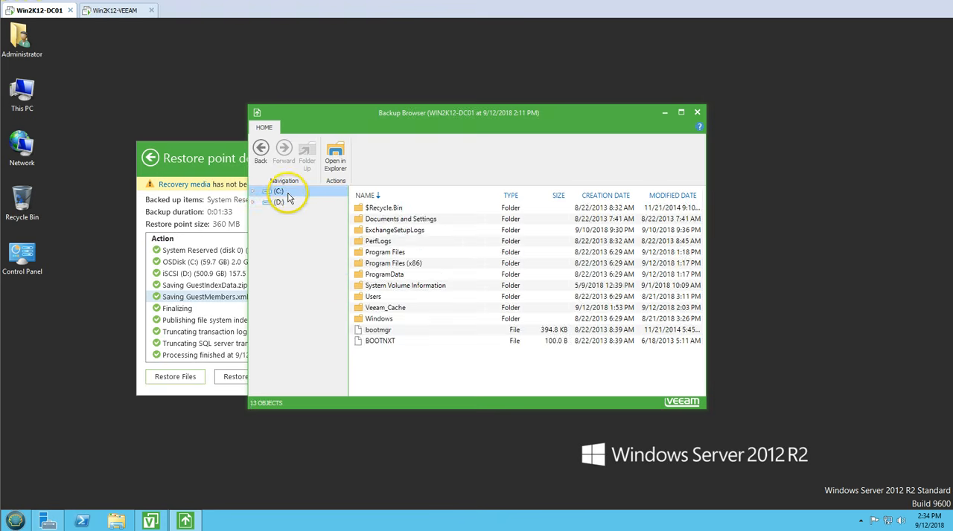
left_click(280, 203)
left_click(287, 191)
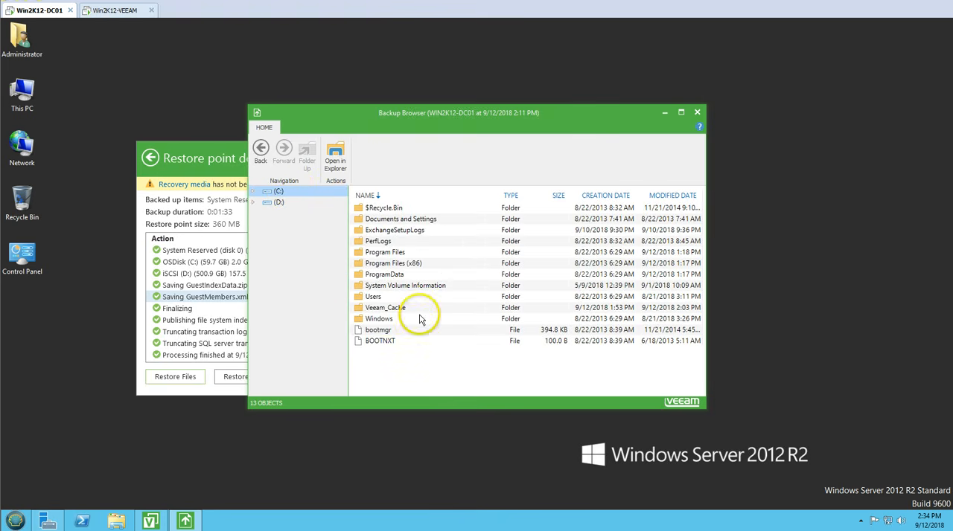
Step: Open the backed-up C: volume in File Explorer and highlight the VeeamFLR mount path in its address
left_click(334, 153)
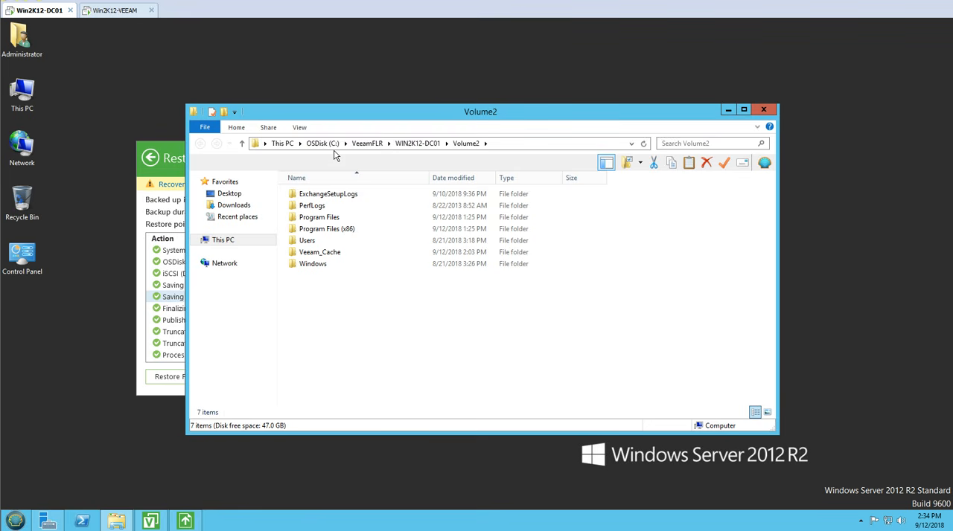
left_click(518, 144)
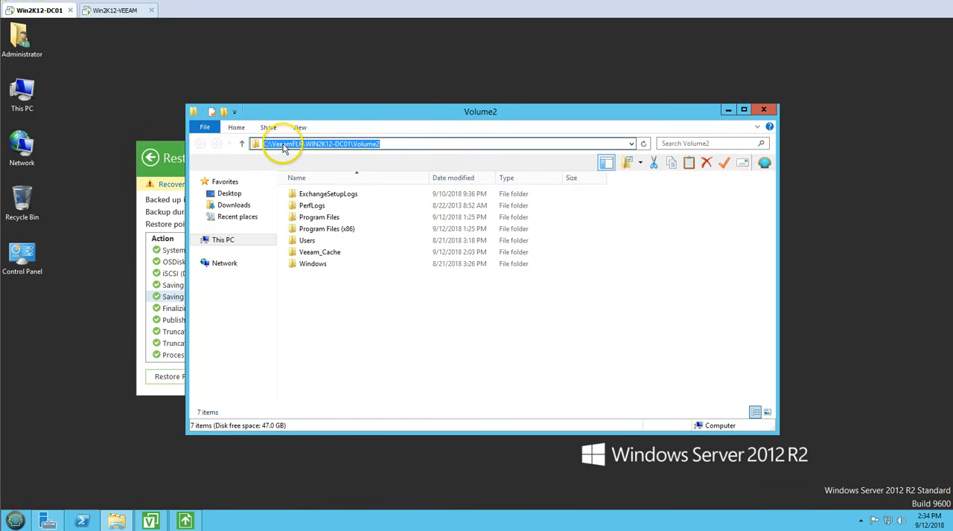
left_click_drag(291, 146, 405, 147)
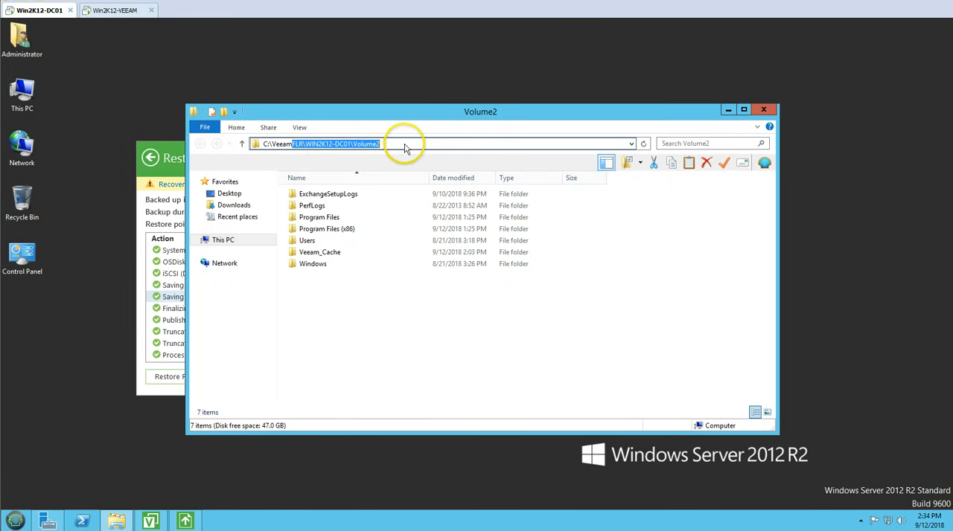
Step: Close File Explorer and Backup Browser, and return from the restore point details to the Veeam Agent status overview
left_click(294, 287)
left_click(223, 240)
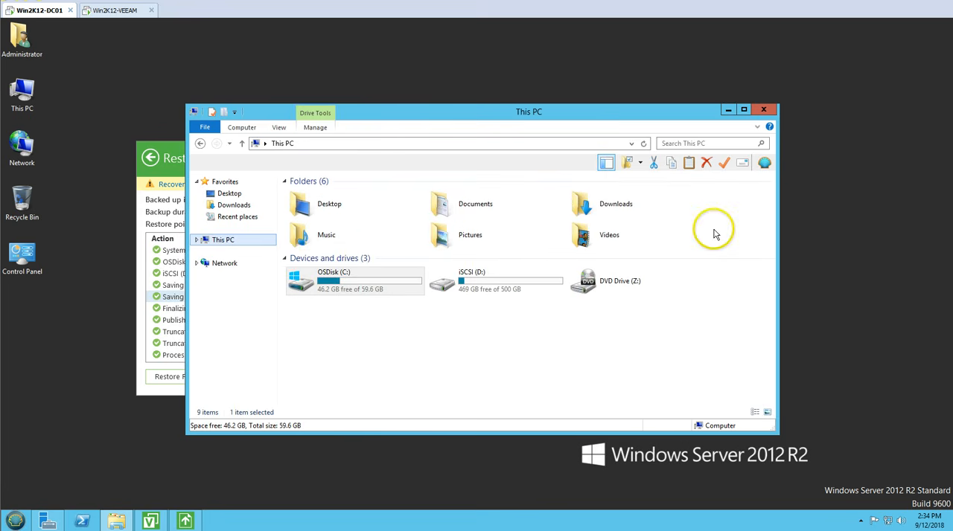
left_click(763, 110)
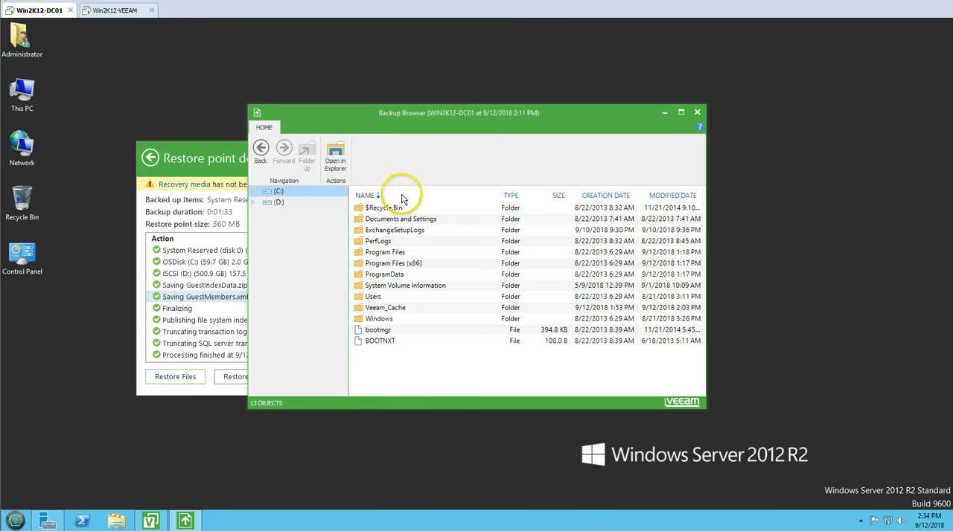
left_click(700, 112)
left_click_drag(345, 149, 516, 132)
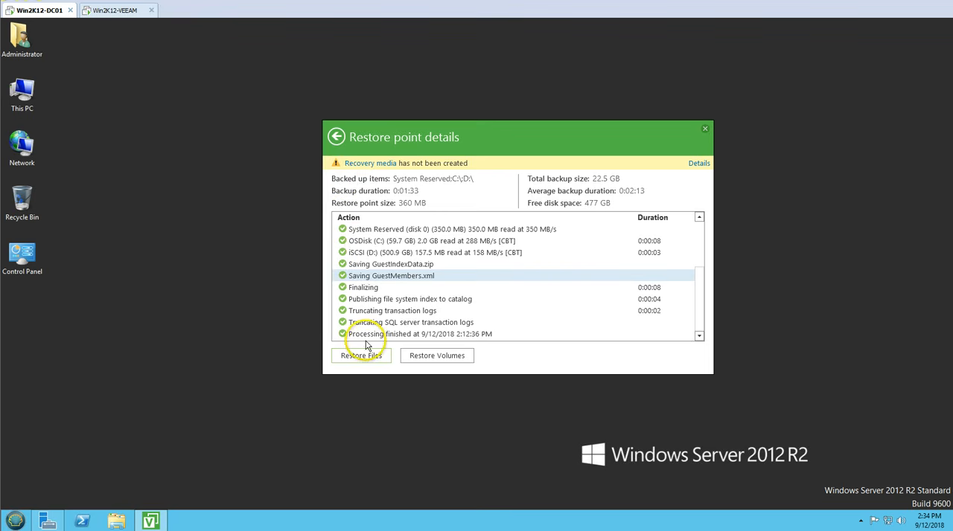
left_click(336, 137)
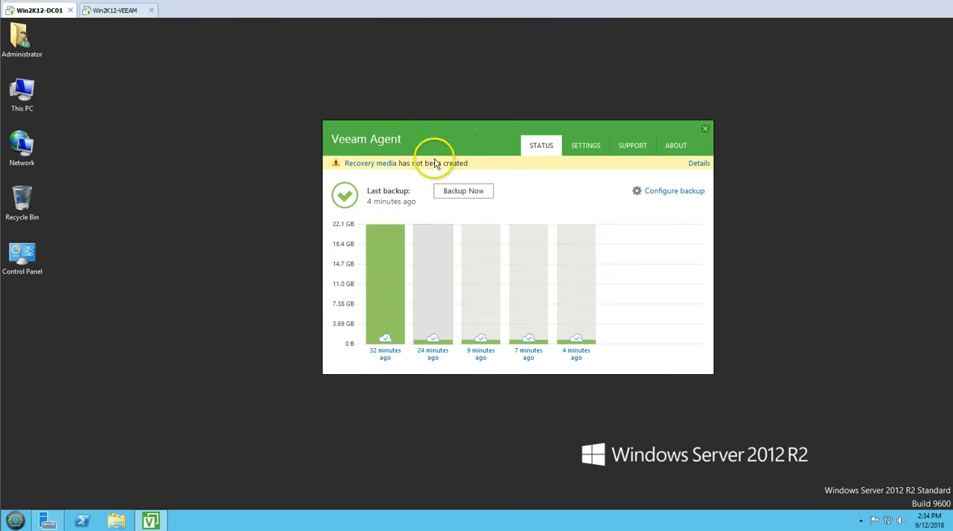
left_click_drag(456, 130, 385, 130)
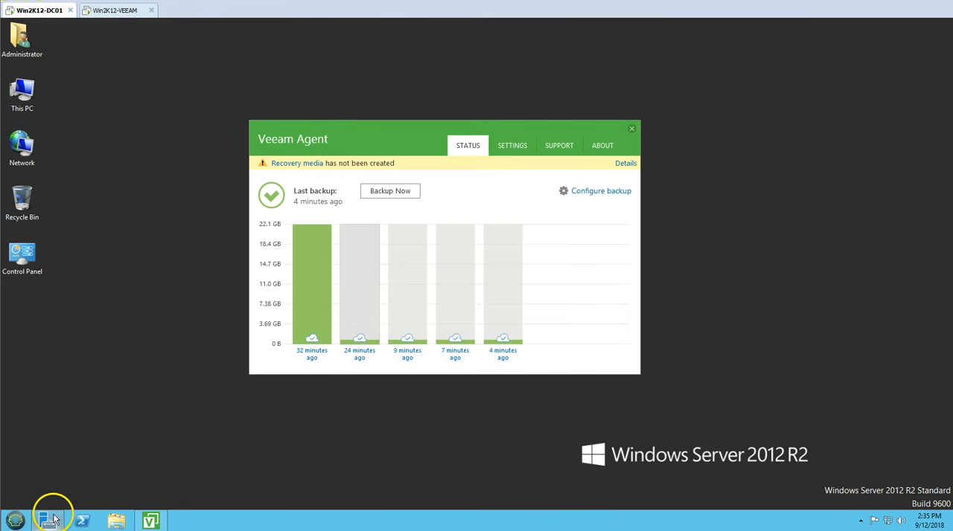
Step: Open Active Directory Users and Computers from Server Manager and display the Servers OU under INDIA, widening the tree
left_click(50, 518)
left_click(872, 48)
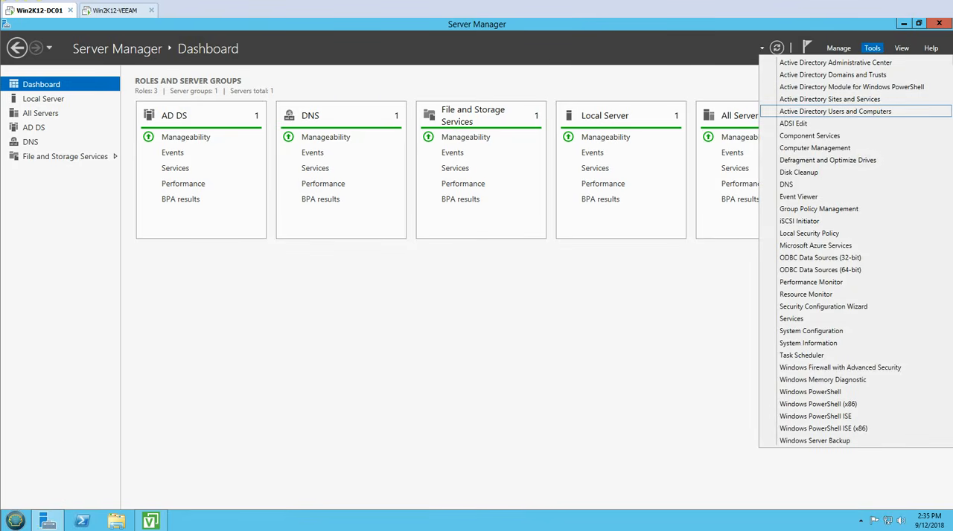
left_click(835, 111)
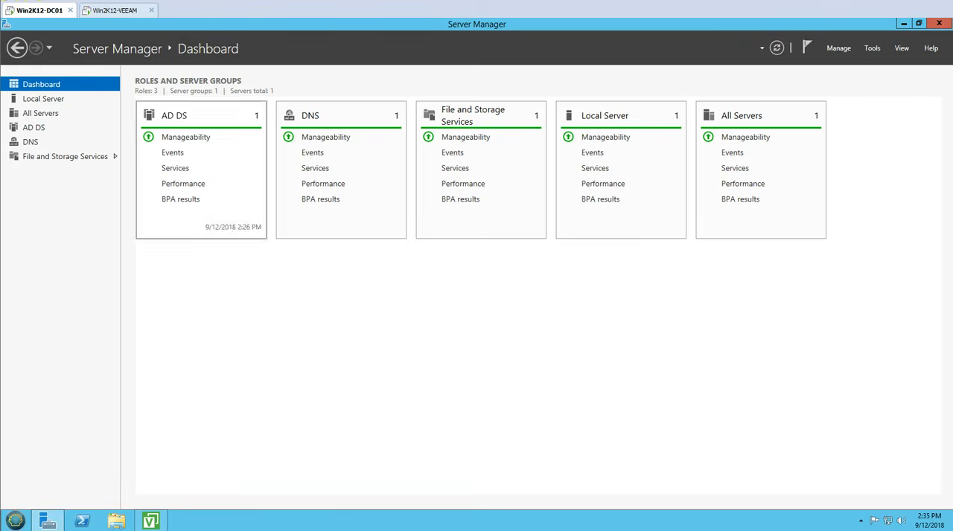
double_click(83, 85)
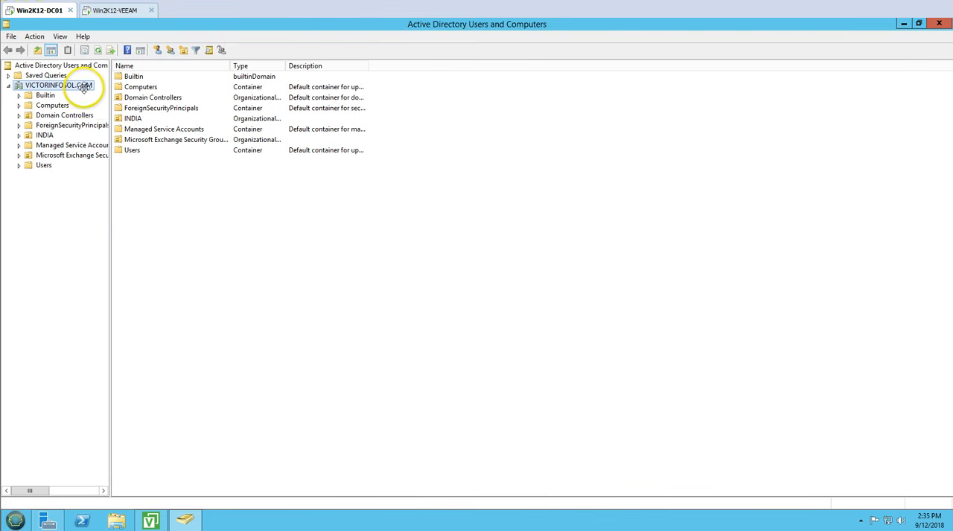
double_click(125, 117)
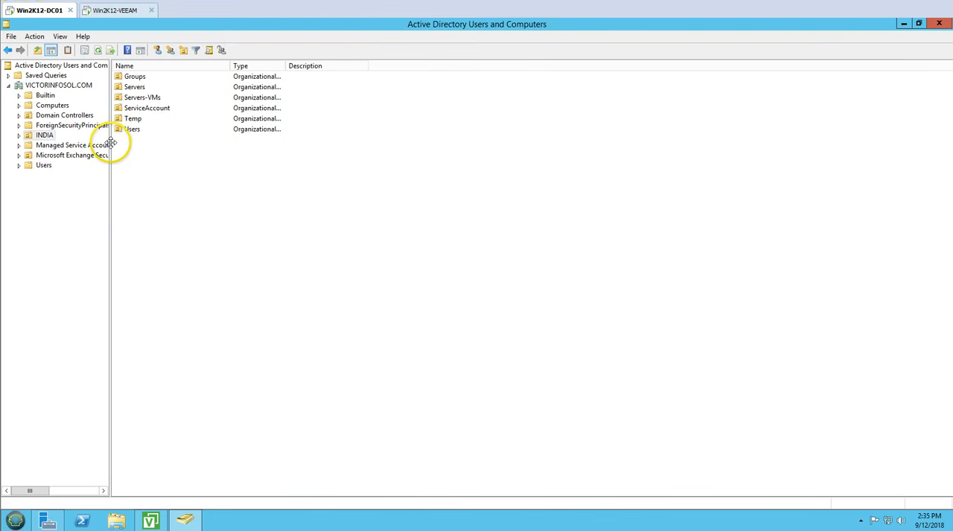
left_click_drag(113, 144, 151, 147)
double_click(191, 87)
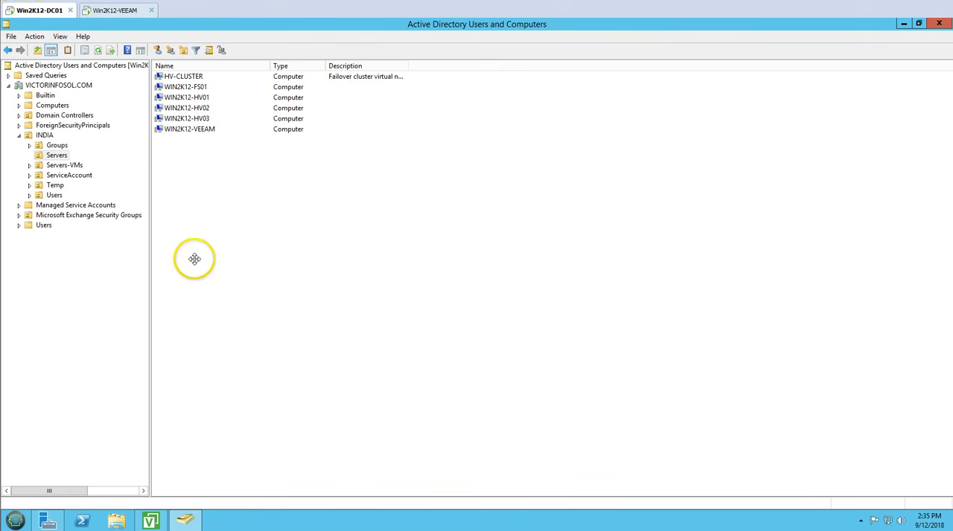
Step: Delete the WIN2K12-FS01 computer account from the Servers OU and confirm the deletion
left_click(210, 88)
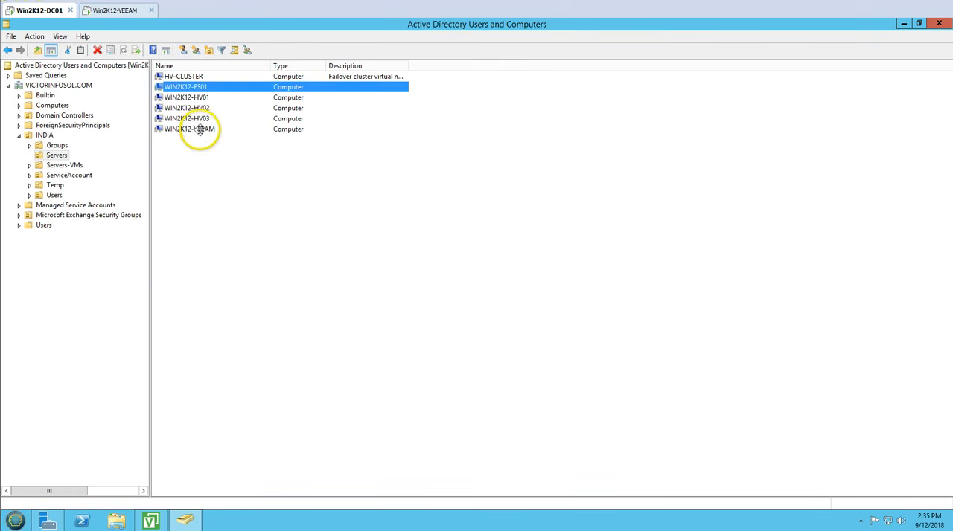
right_click(213, 88)
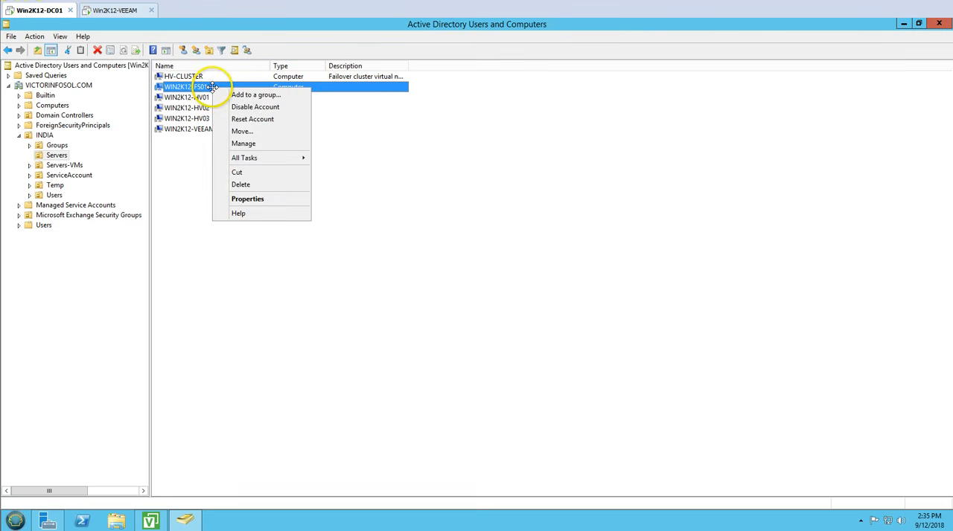
left_click(241, 185)
left_click(533, 310)
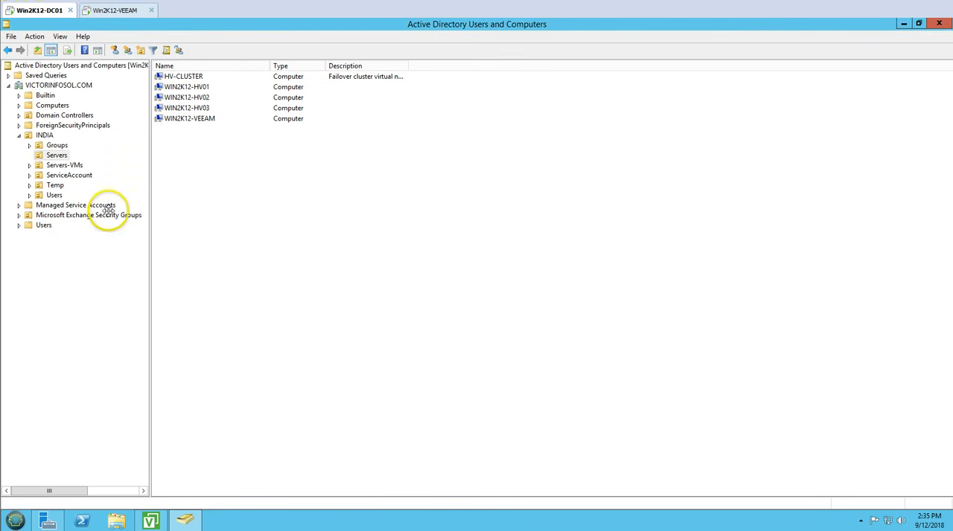
Step: Delete the computer accounts VM01, VM02, VM03 and VM04 from the Servers-VMs OU
left_click(50, 165)
left_click_drag(213, 174, 187, 80)
right_click(202, 105)
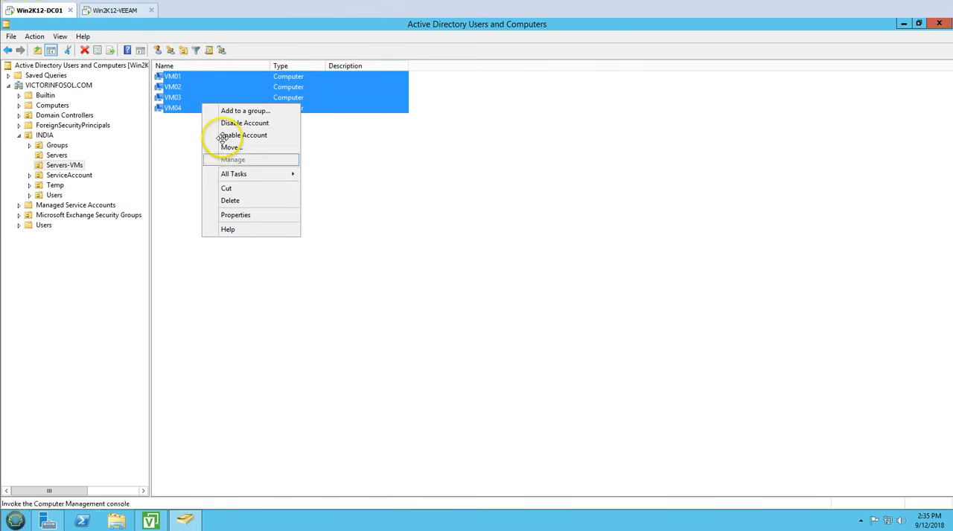
left_click(232, 201)
left_click(497, 310)
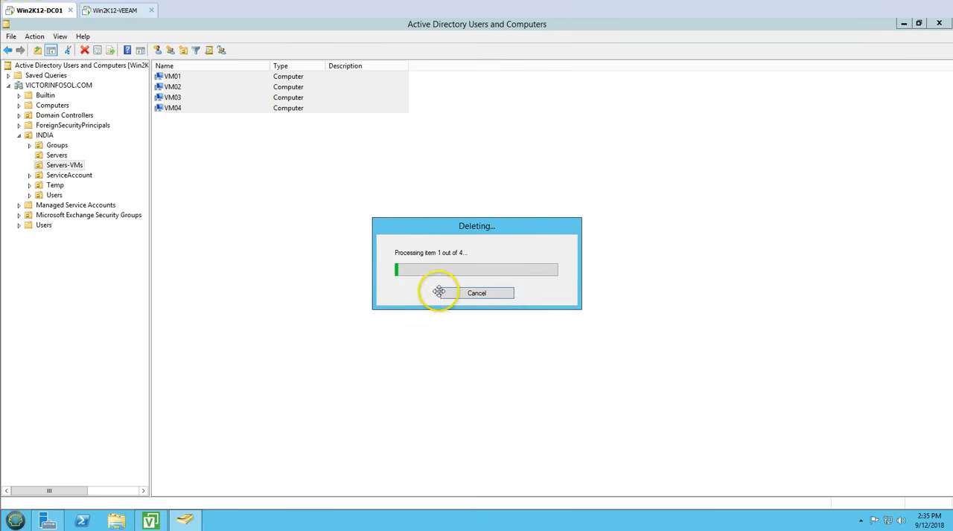
left_click(458, 292)
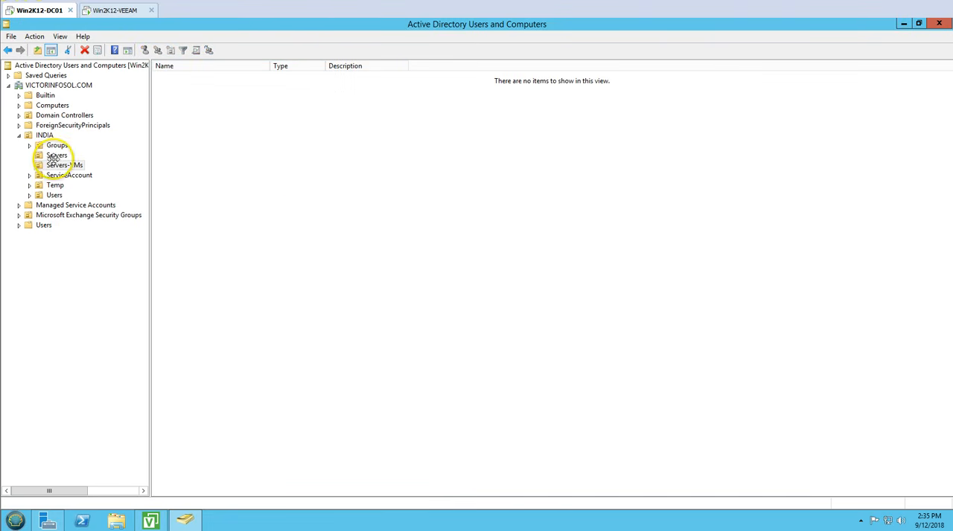
Step: Check which computer accounts remain in the Servers and Servers-VMs OUs
left_click(56, 156)
left_click(195, 76)
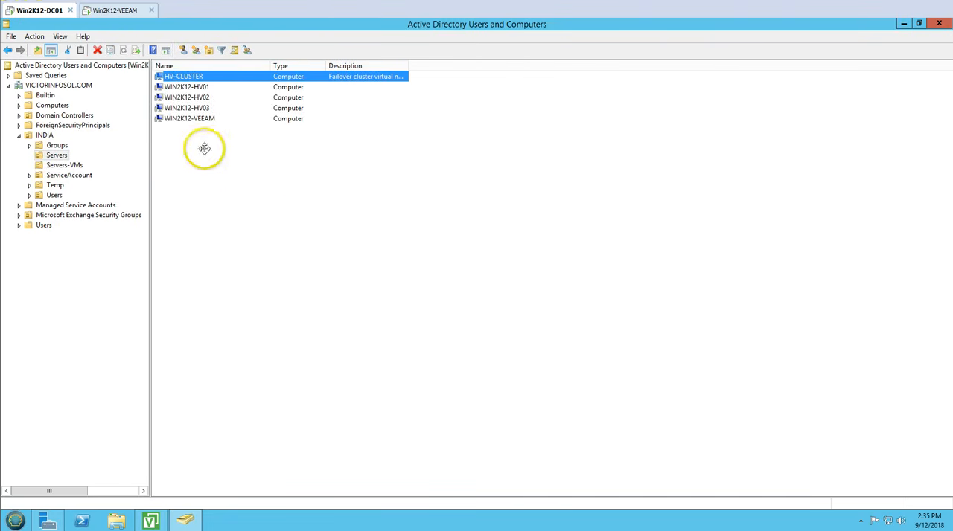
left_click(64, 164)
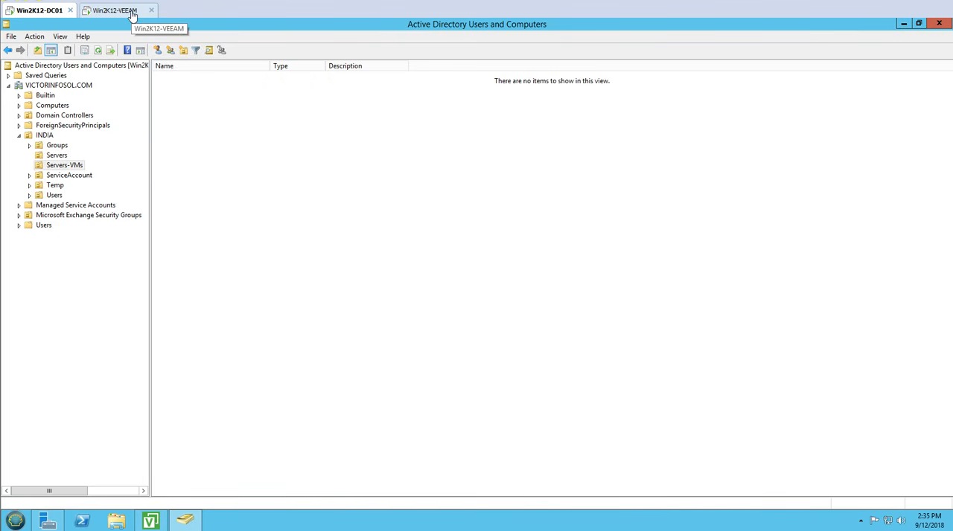
left_click(137, 34)
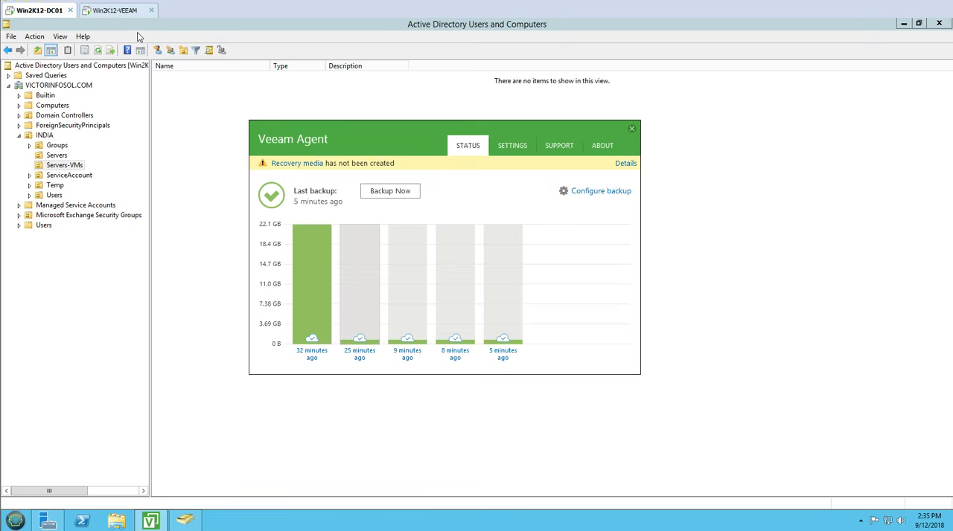
Step: Switch to Veeam Backup and Replication on Win2K12-VEEAM and select the WIN2K12-DC01 agent backup among the disk backups
left_click(117, 10)
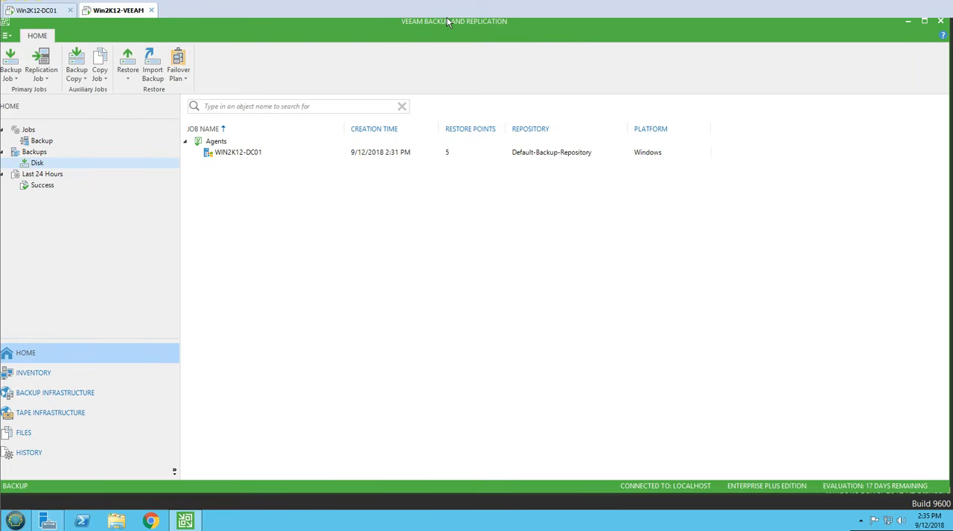
right_click(246, 152)
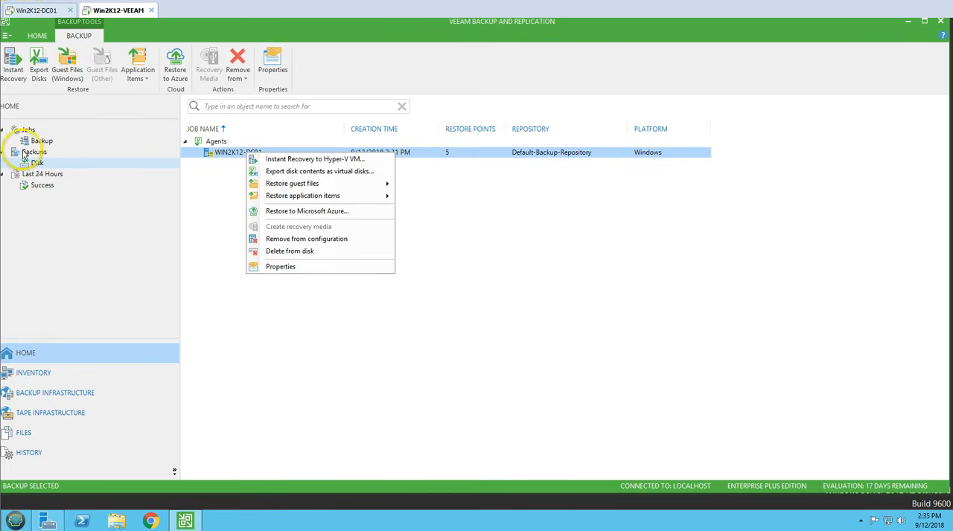
left_click(55, 152)
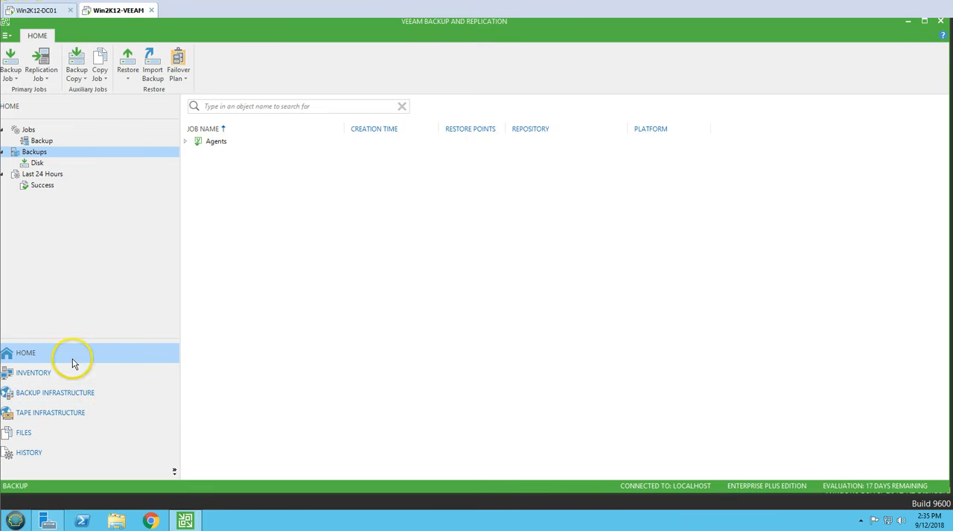
left_click(37, 164)
left_click(249, 154)
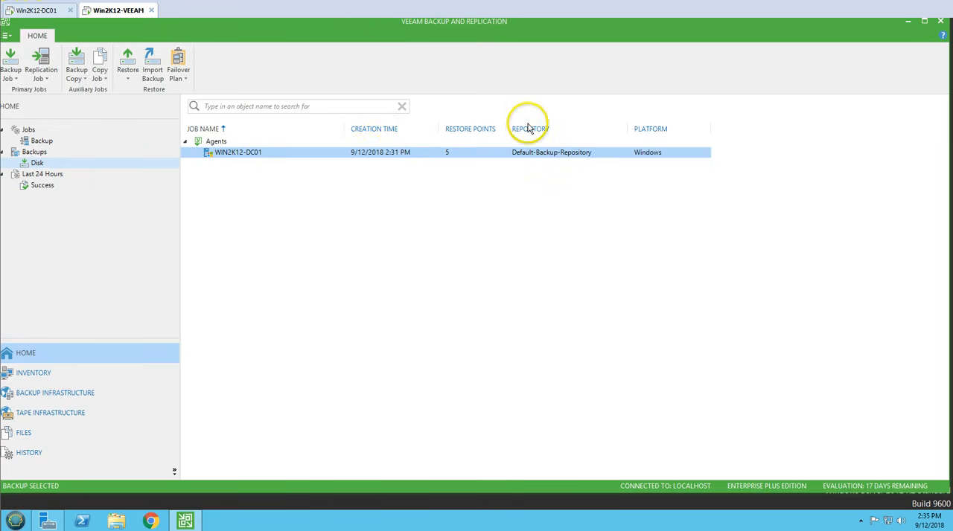
Step: Start a Microsoft Active Directory objects restore from the WIN2K12-DC01 backup
right_click(240, 154)
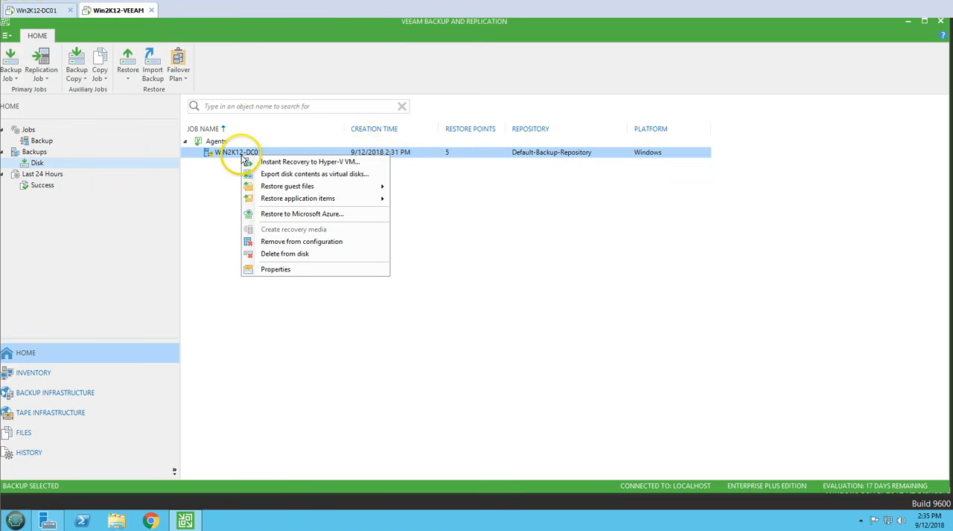
left_click(294, 199)
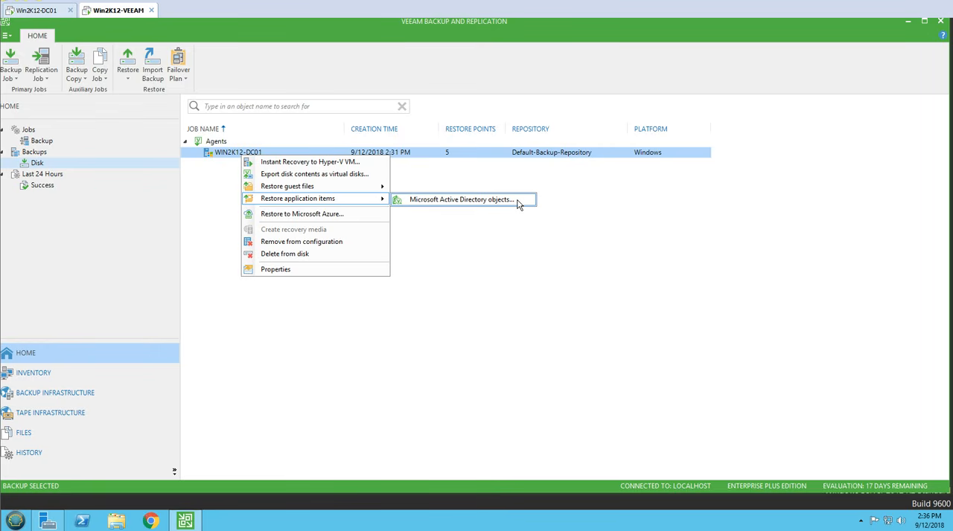
left_click(472, 246)
left_click(41, 9)
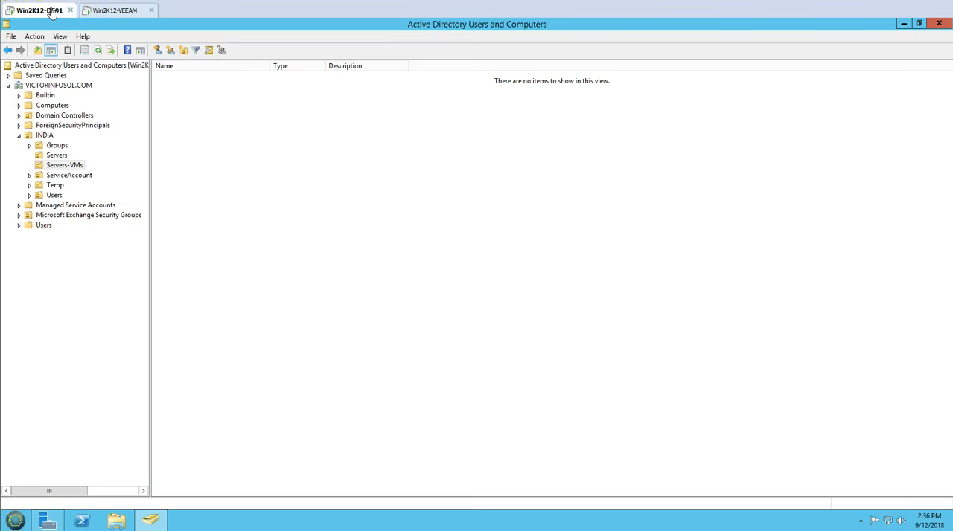
left_click(117, 17)
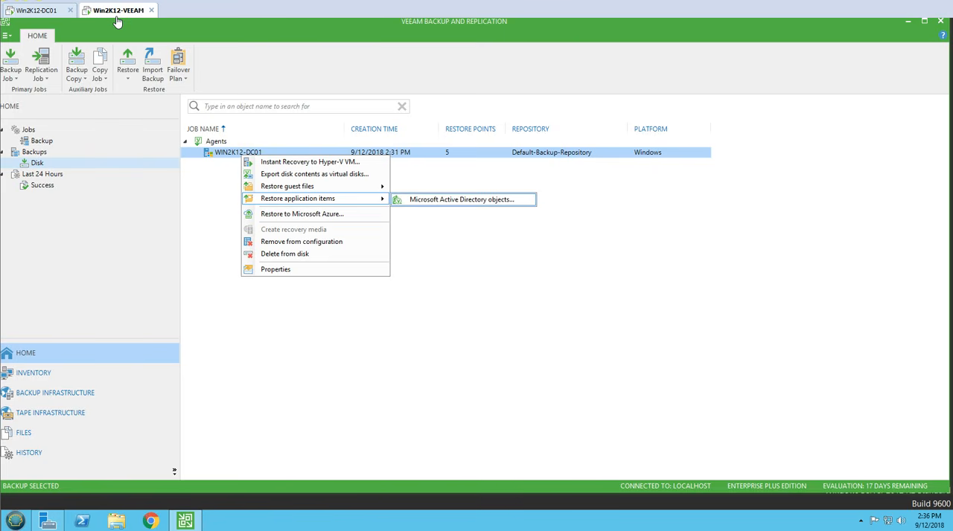
left_click(421, 203)
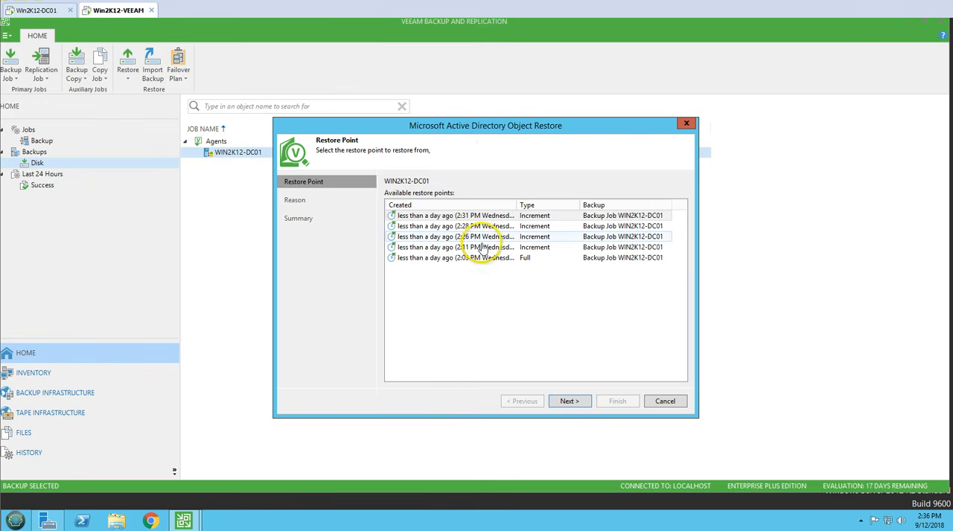
Step: Choose the 2:31 PM restore point, enter "Resetore Deleted Computers" as the restore reason, and finish the wizard
left_click(484, 216)
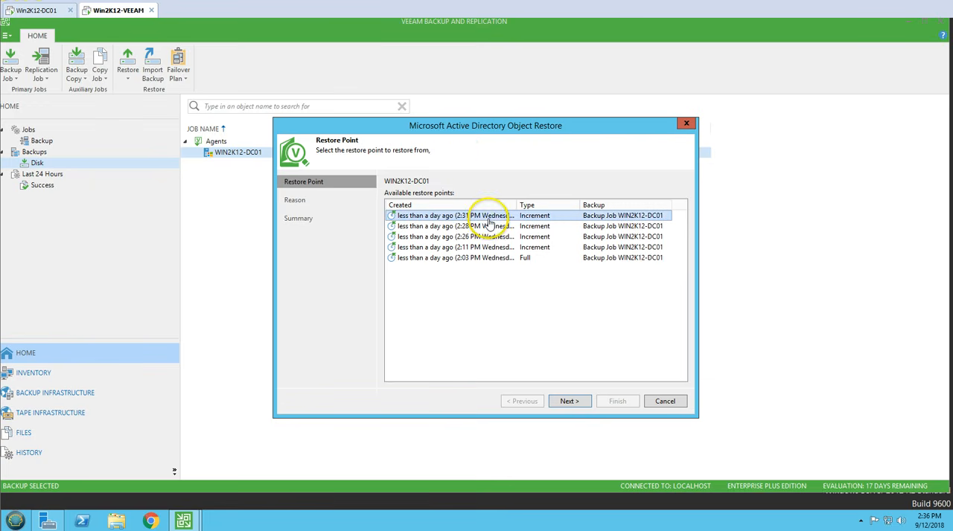
left_click(568, 403)
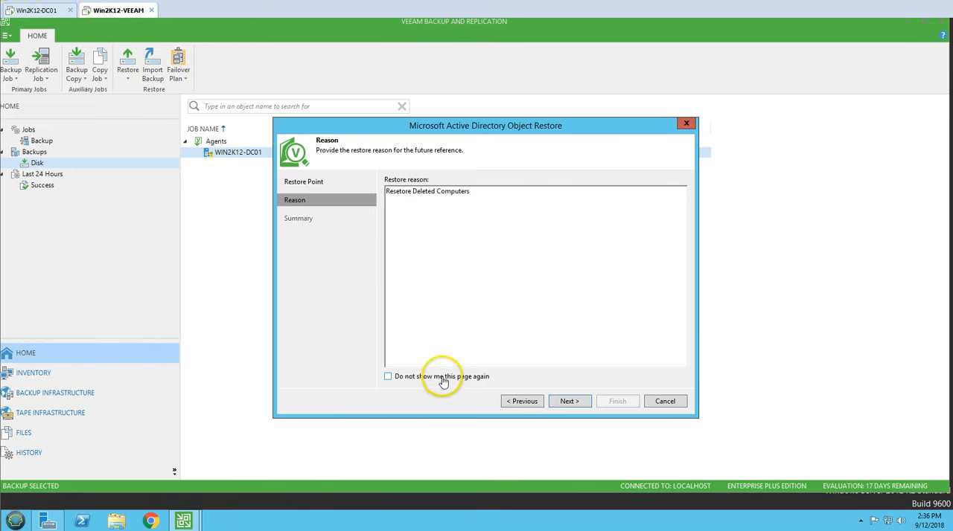
left_click(572, 402)
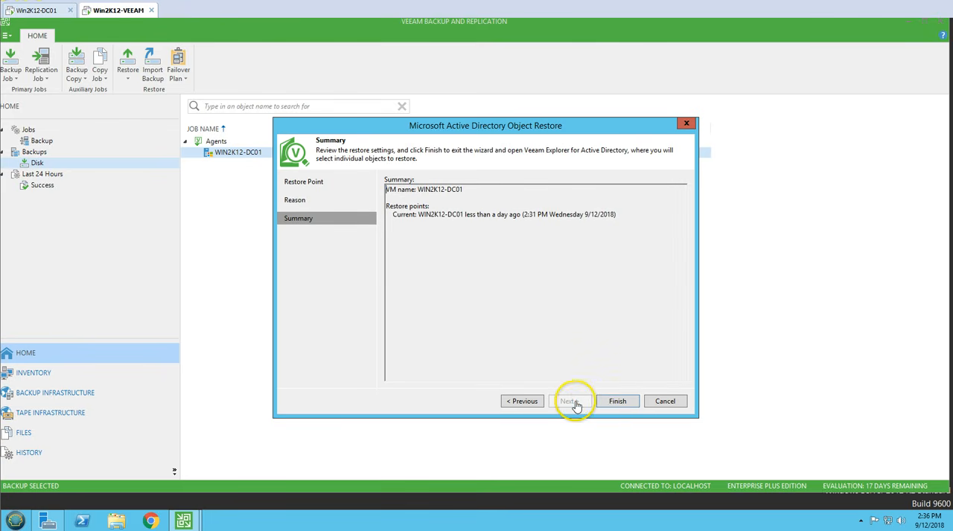
left_click(615, 402)
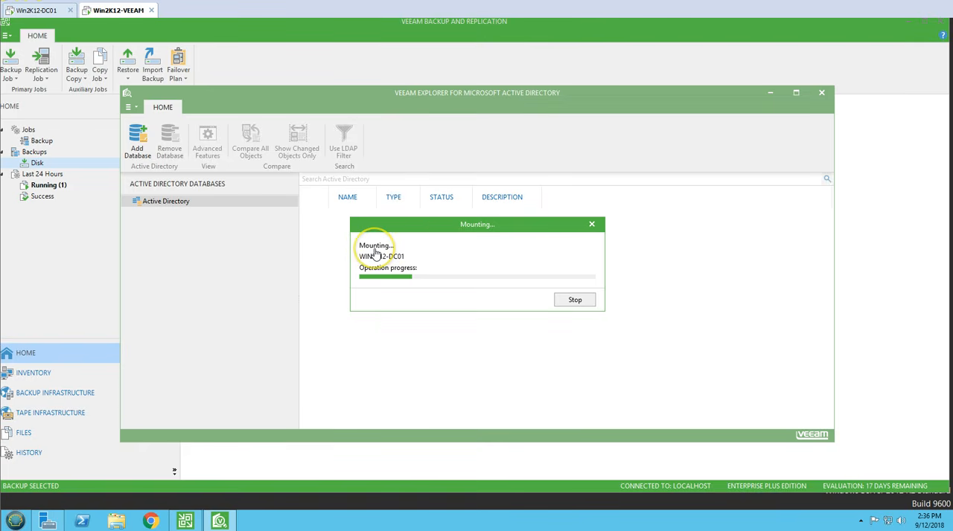
Step: Return to Veeam Backup and Replication and view the running sessions of the last 24 hours with full job names
left_click(62, 249)
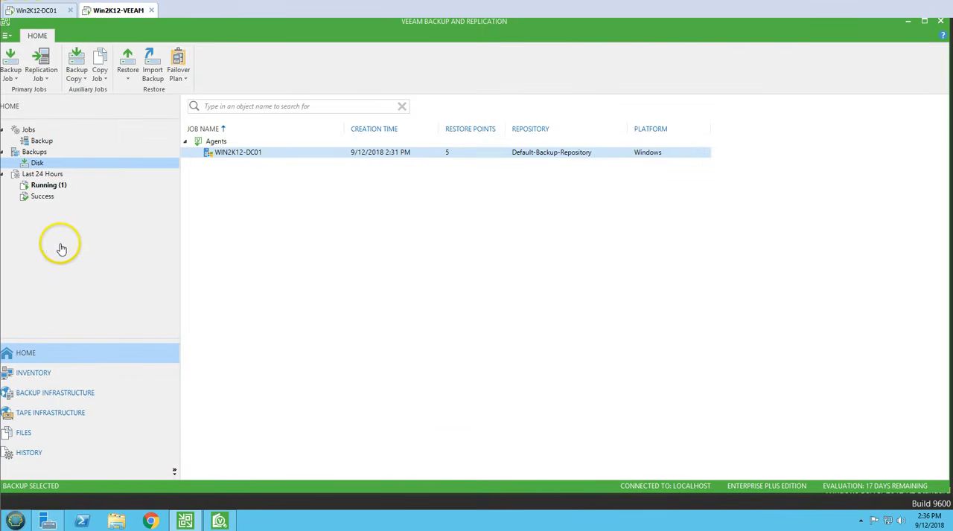
left_click(60, 186)
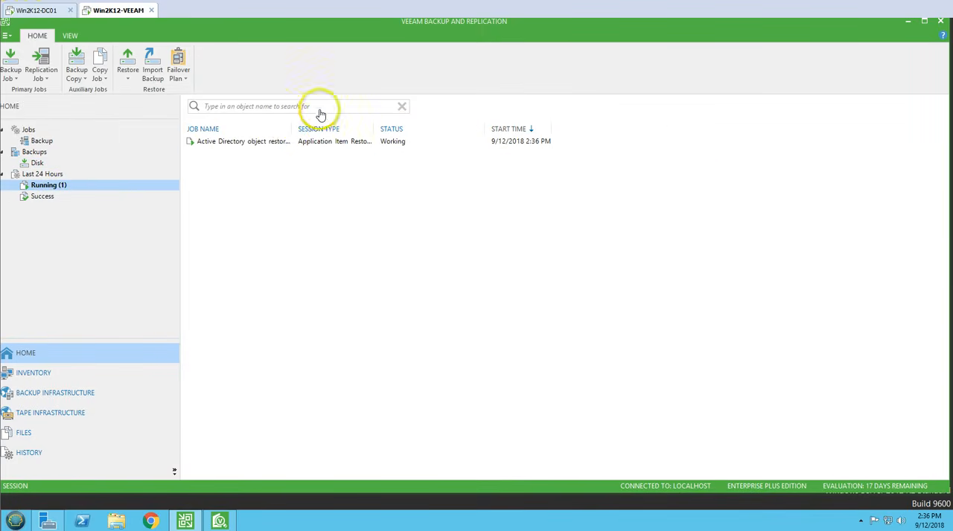
double_click(293, 128)
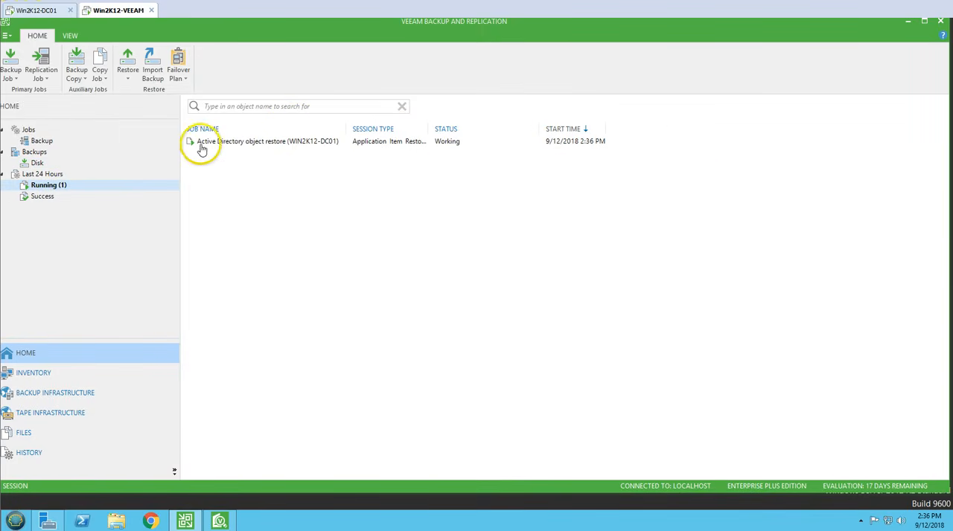
Step: Switch to Veeam Explorer for Microsoft Active Directory and open the Servers container under INDIA in the VICTORINFOSOL.COM backup
left_click(319, 143)
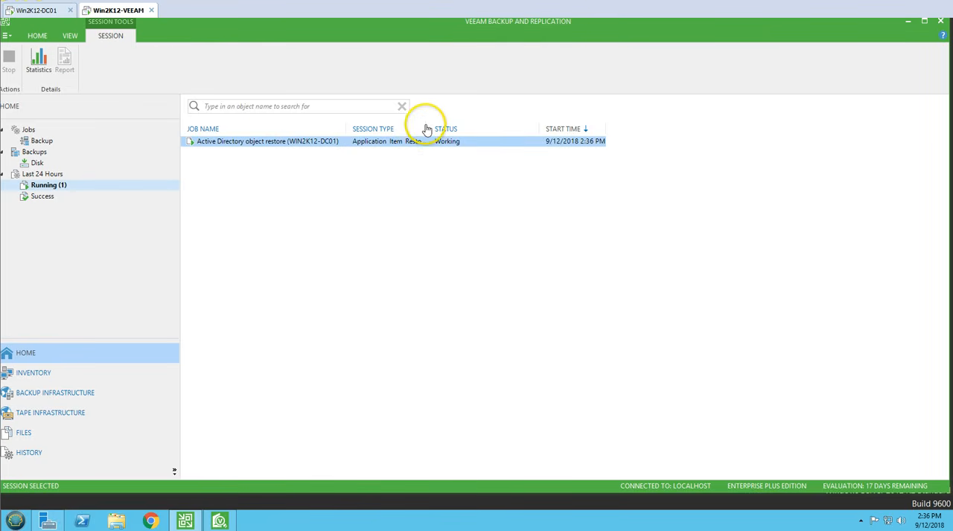
double_click(429, 129)
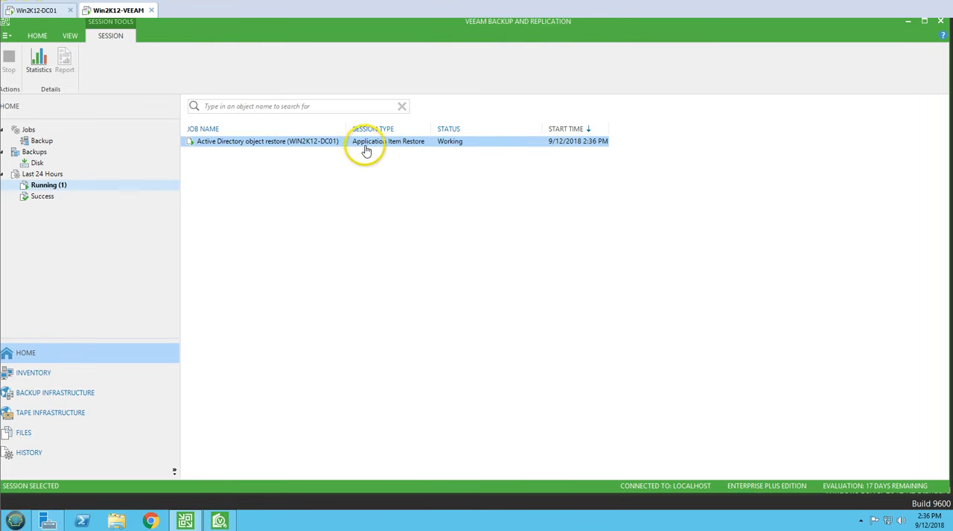
left_click(232, 519)
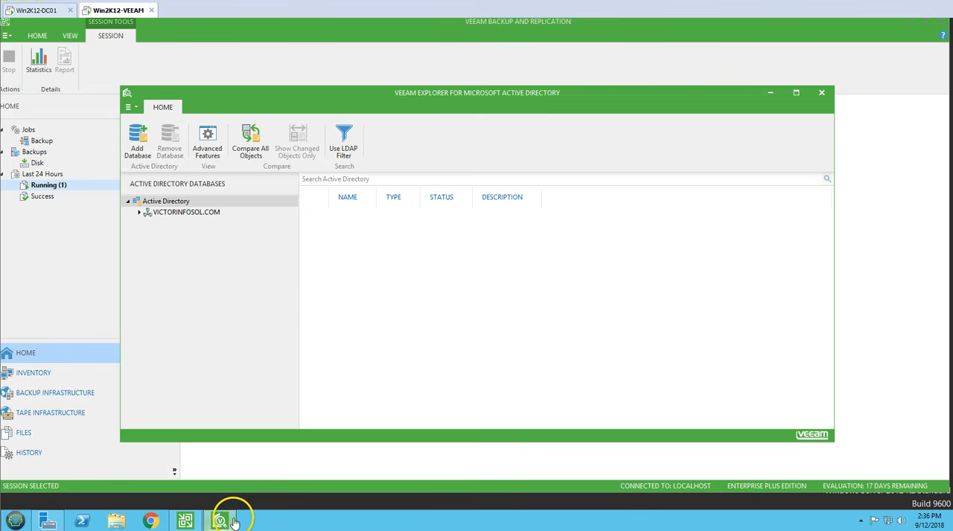
left_click(140, 214)
left_click(177, 214)
double_click(181, 223)
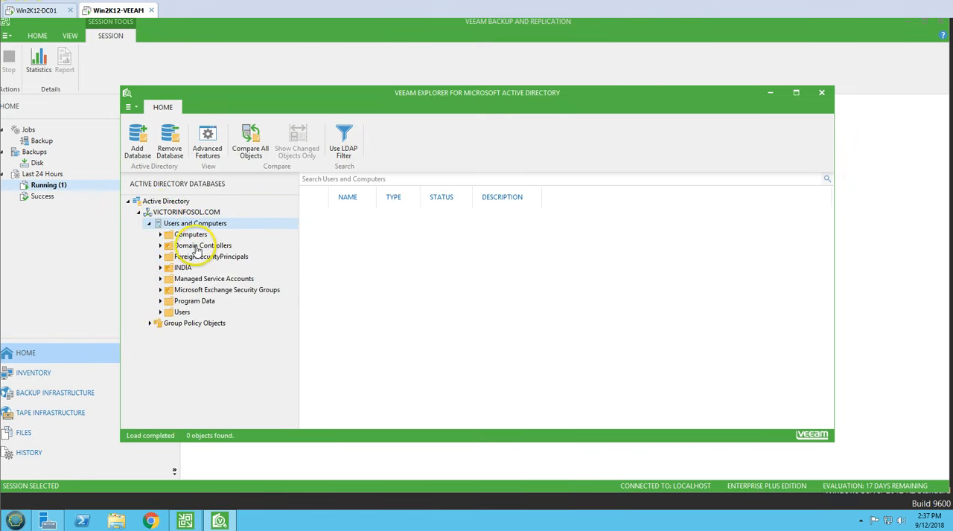
double_click(184, 267)
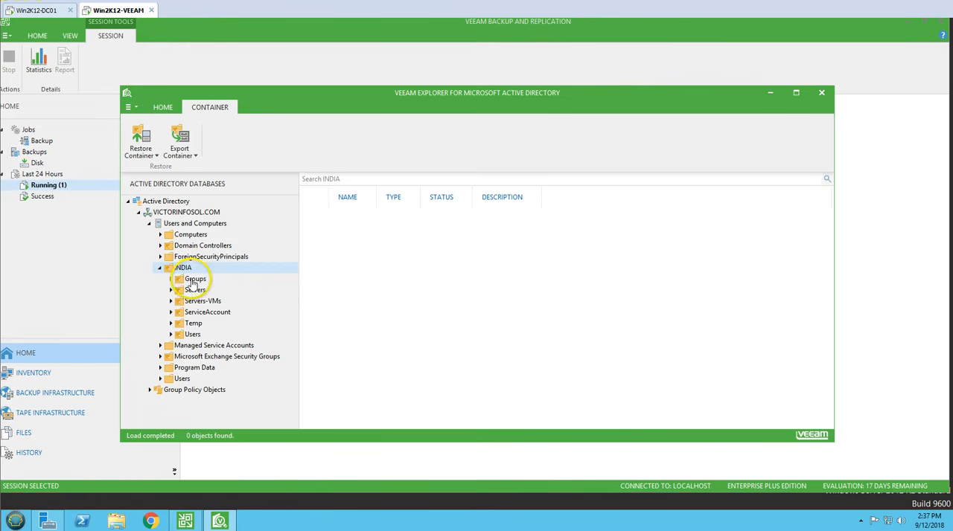
left_click(195, 289)
Step: Restore the WIN2K12-FS01 computer account to Win2K12-DC01.VICTORINFOSOL.COM, signing in as Administrator with the account password
left_click(380, 224)
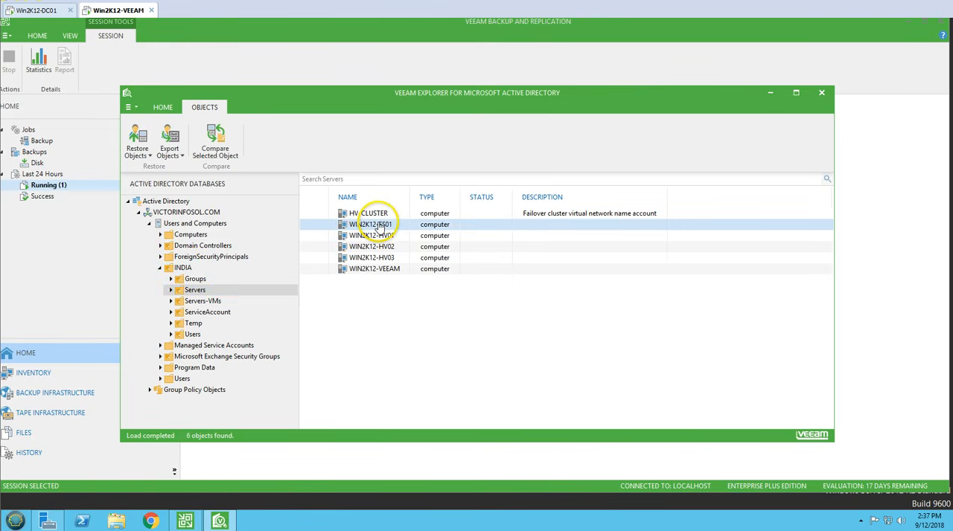
right_click(380, 226)
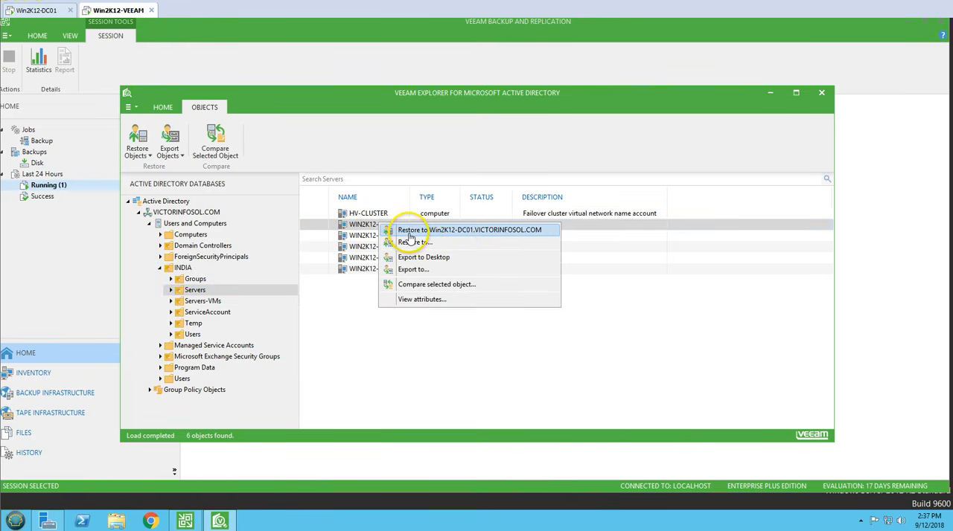
left_click(480, 235)
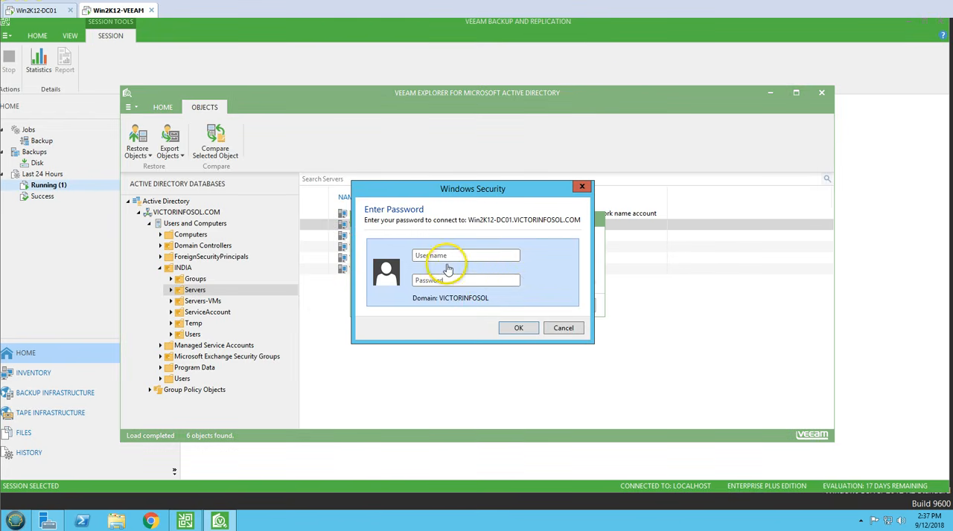
left_click(443, 258)
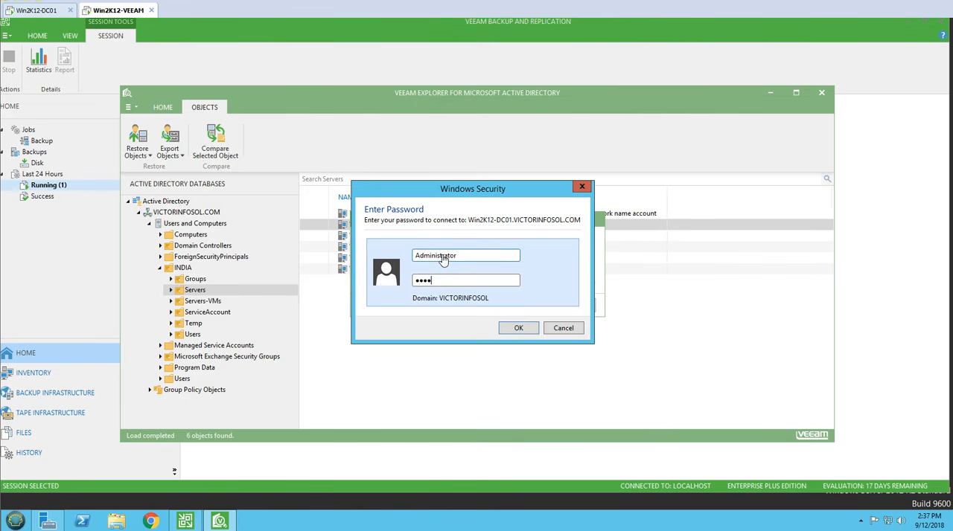
left_click(518, 327)
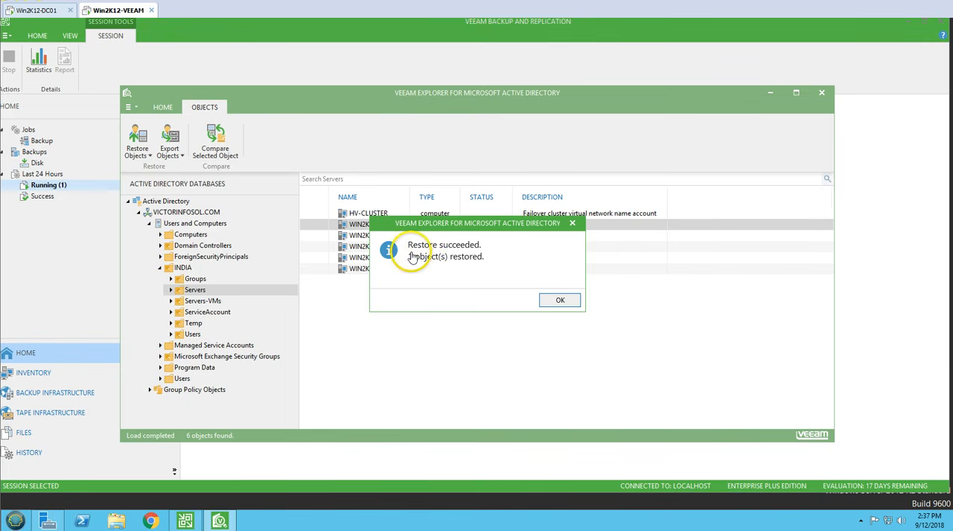
left_click(562, 300)
Step: Switch to Active Directory Users and Computers on Win2K12-DC01 and refresh the Servers OU to check for the restored account
left_click(39, 11)
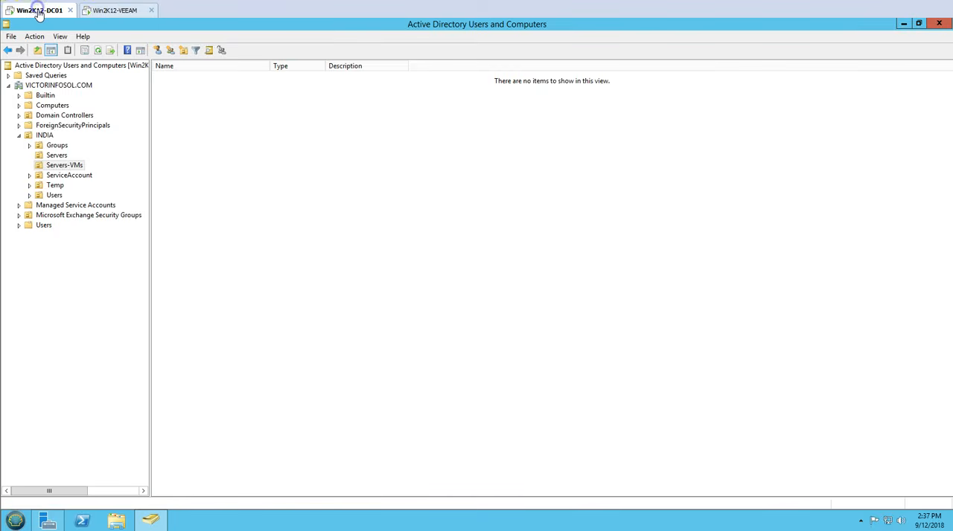
right_click(223, 166)
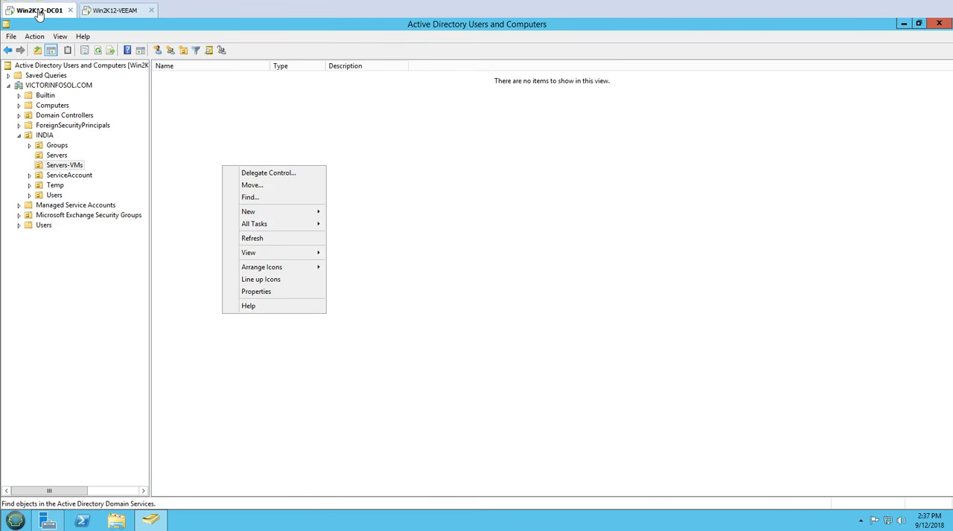
left_click(57, 156)
right_click(328, 235)
left_click(359, 308)
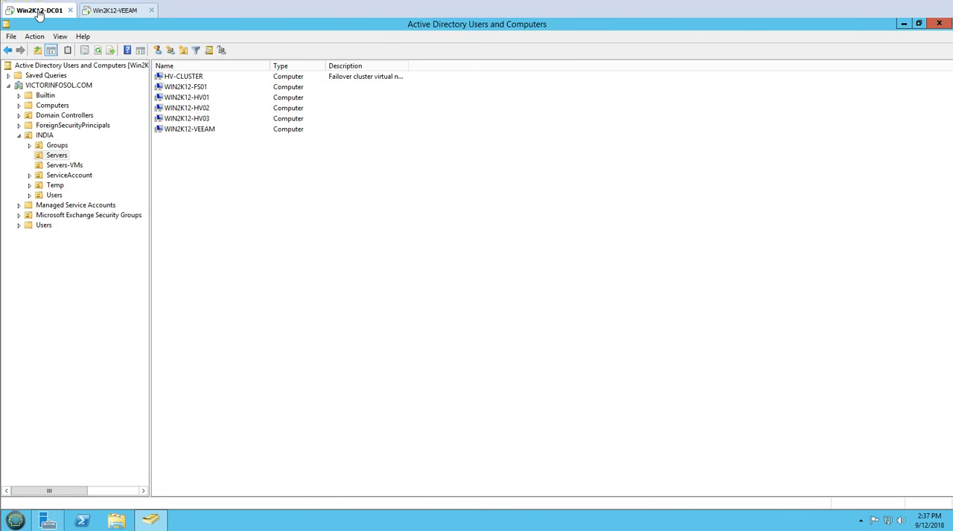
Step: Review the general, operating system and group membership properties of WIN2K12-FS01, leaving them unedited
left_click(199, 88)
double_click(199, 88)
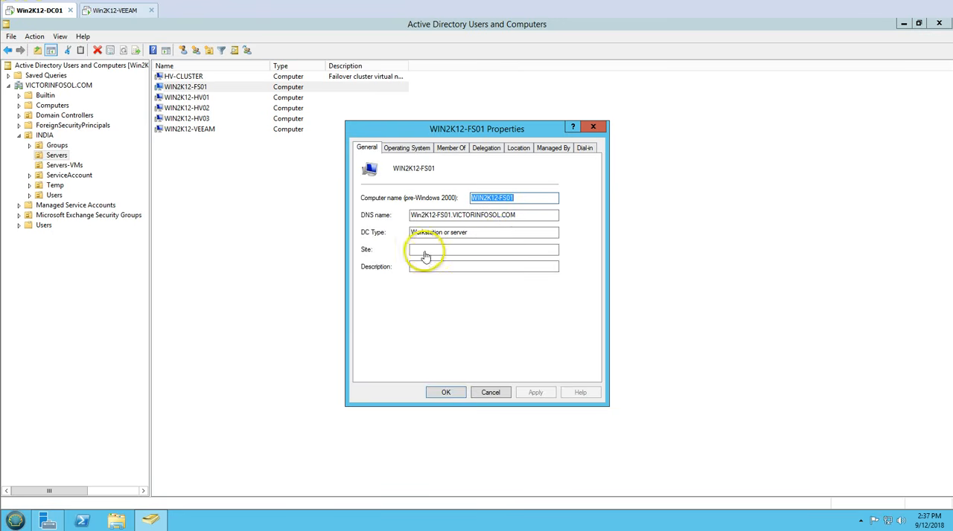
left_click(408, 147)
left_click(451, 148)
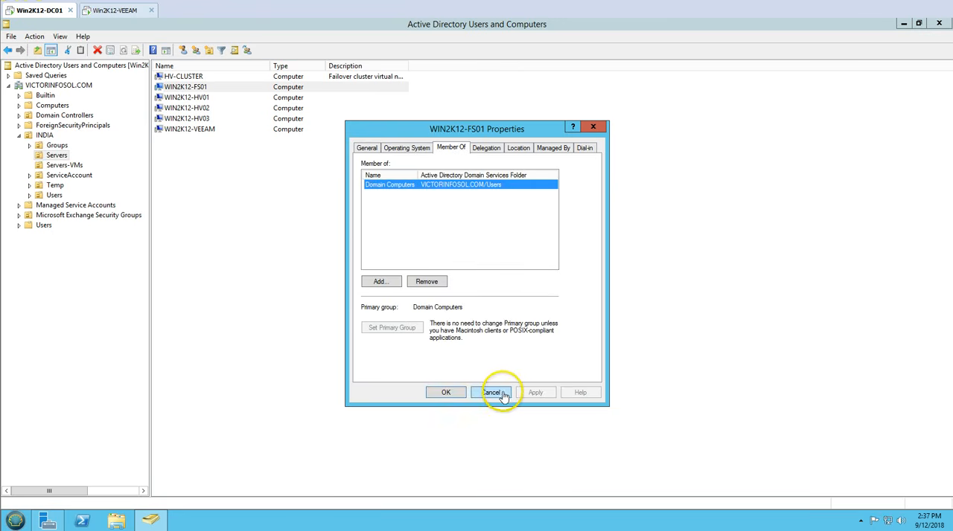
left_click(490, 393)
Step: Check the Servers-VMs OU on Win2K12-DC01, and restore VM01 to VM04 to that domain controller from the Veeam Explorer backup
left_click(64, 166)
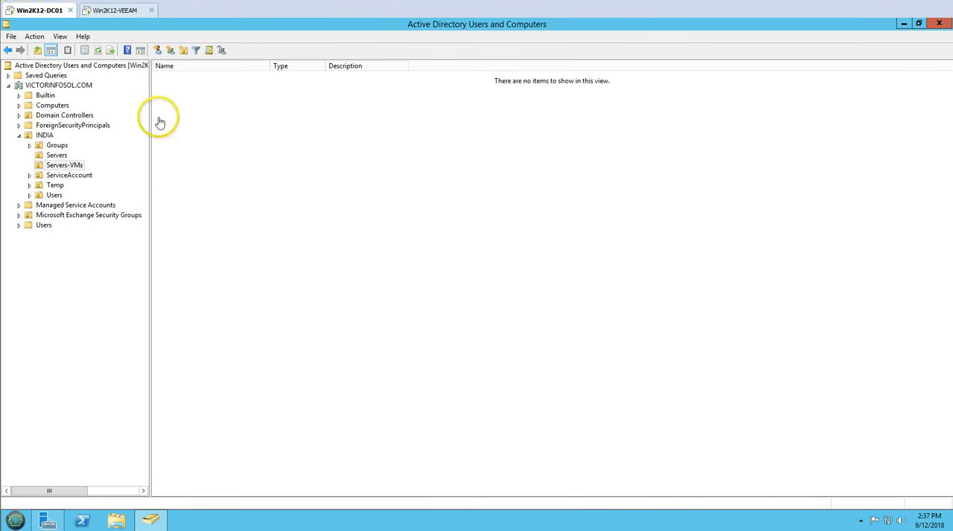
left_click(119, 10)
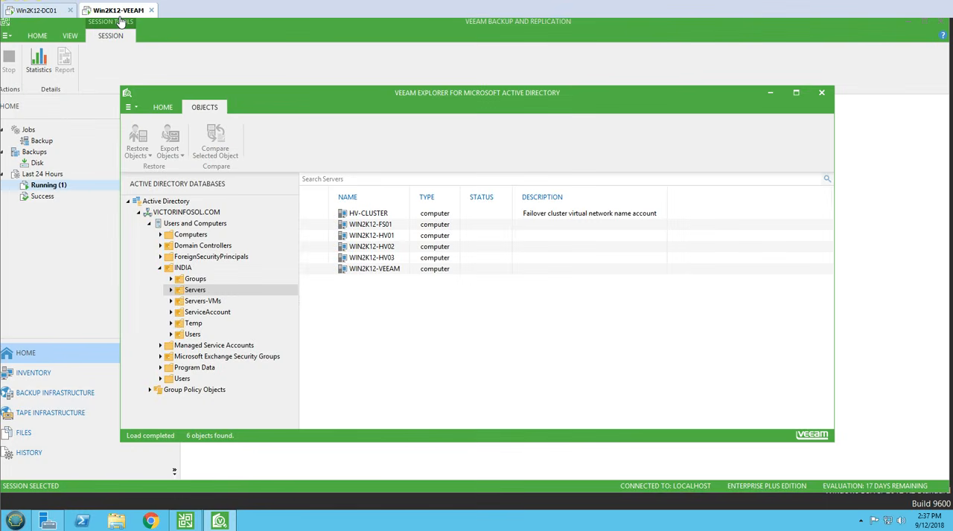
left_click(203, 302)
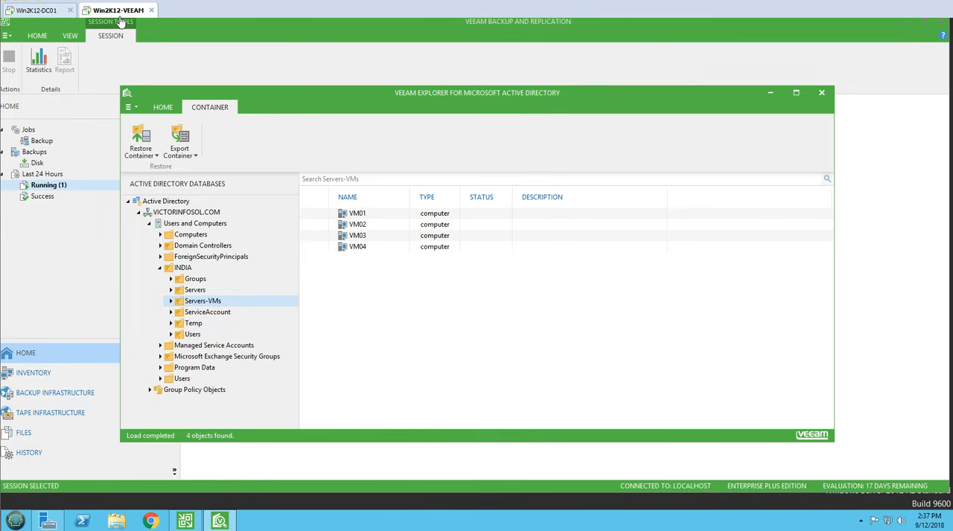
left_click_drag(357, 214, 358, 248)
right_click(387, 230)
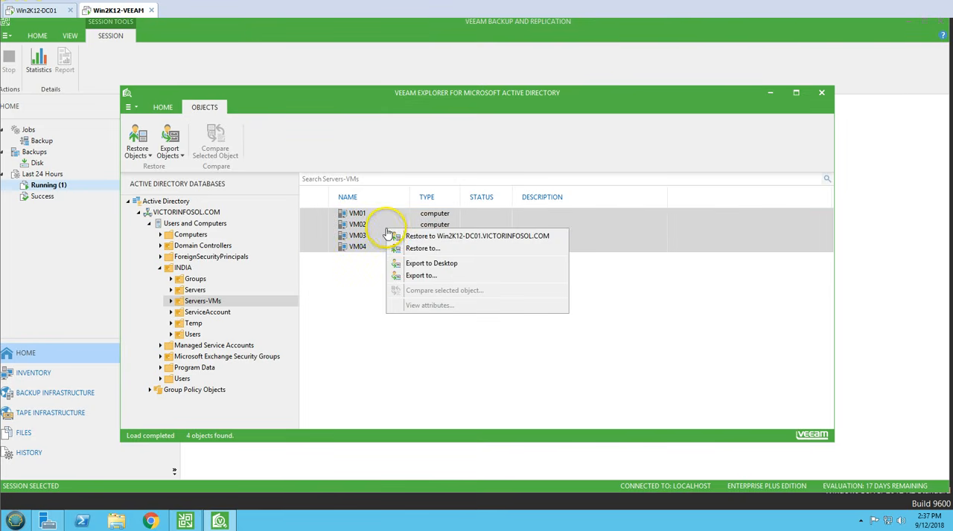
left_click(504, 238)
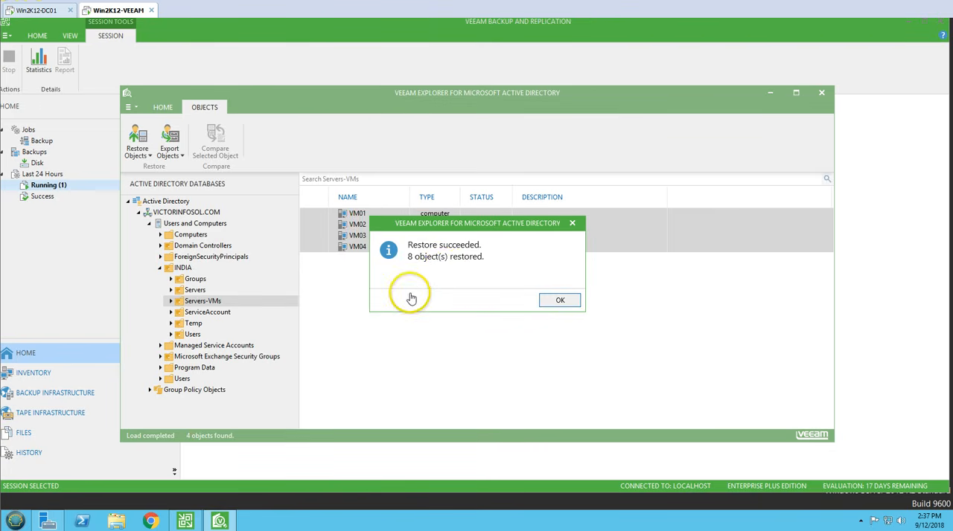
left_click(568, 308)
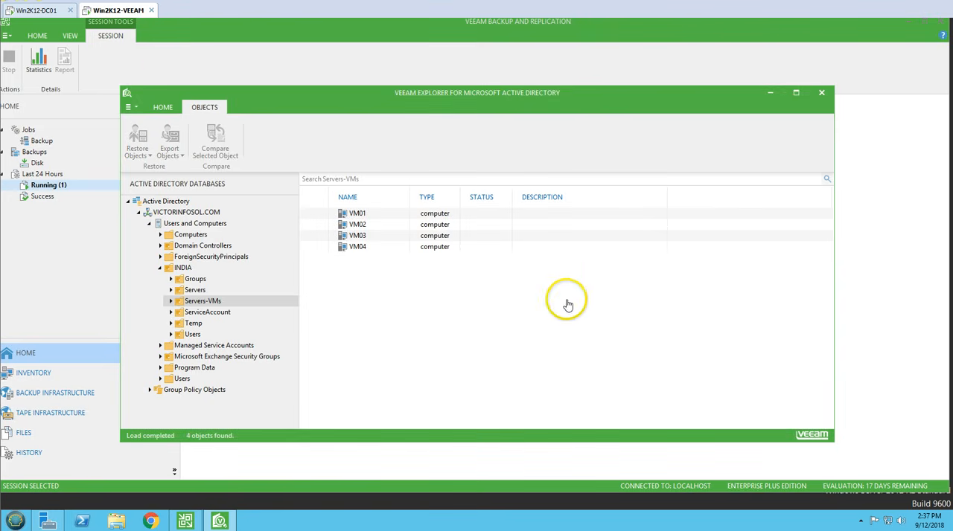
Step: Switch to Win2K12-DC01 and refresh the Servers-VMs OU to check for the restored computer accounts
left_click(54, 12)
right_click(253, 200)
left_click(283, 272)
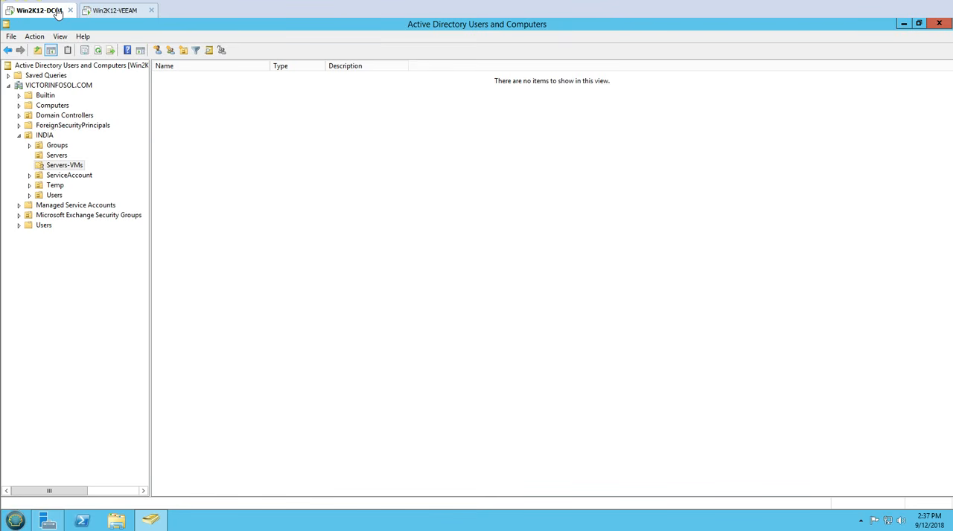
Step: Switch to Win2K12-VEEAM and restore the Firewall group policy object to Win2K12-DC01.VICTORINFOSOL.COM
left_click(117, 11)
left_click(194, 390)
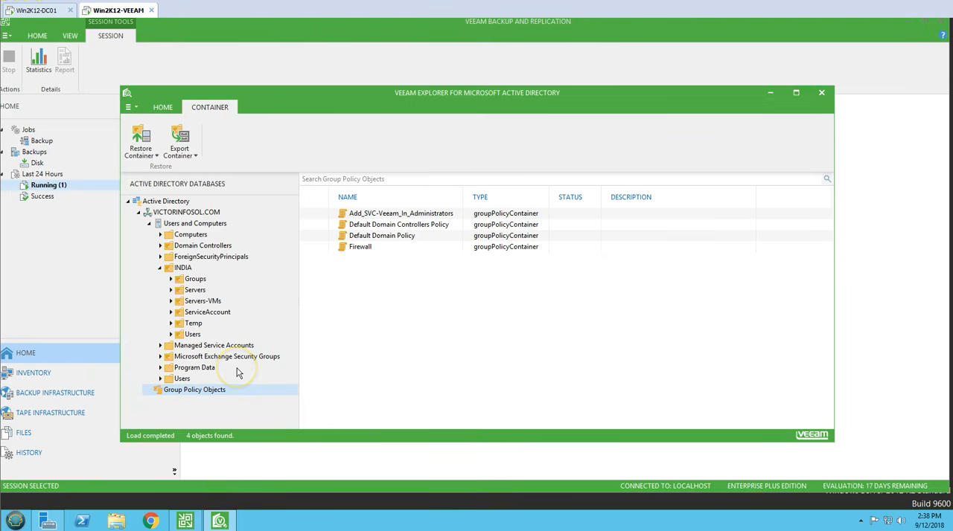
left_click(360, 248)
left_click_drag(477, 93, 476, 59)
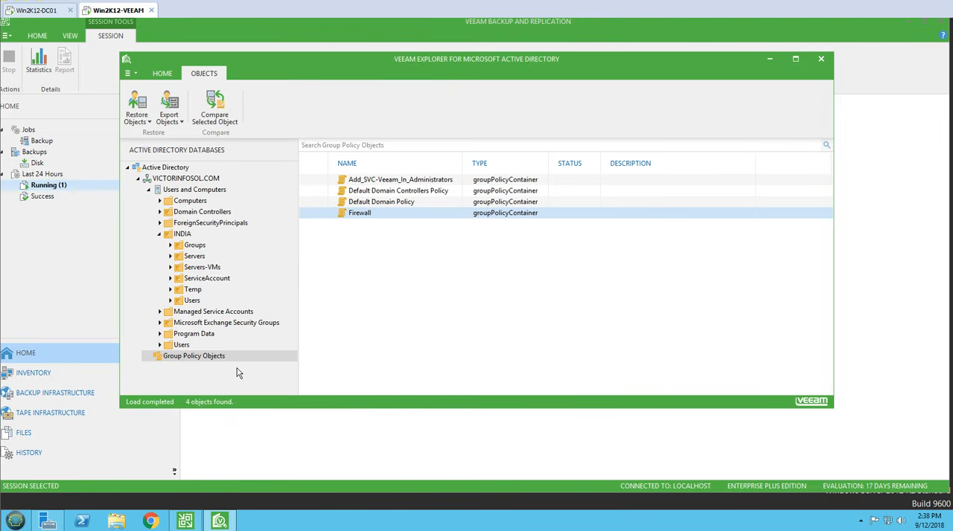
right_click(365, 213)
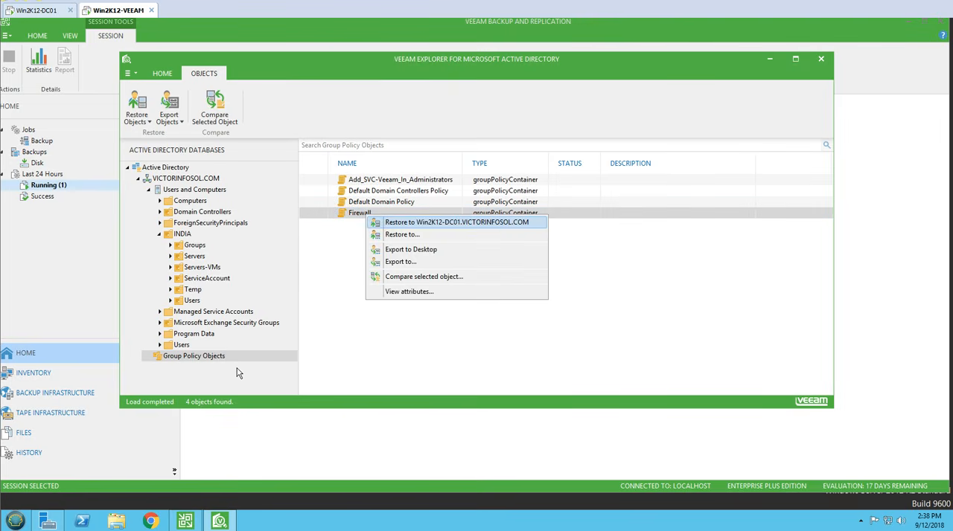
left_click(432, 222)
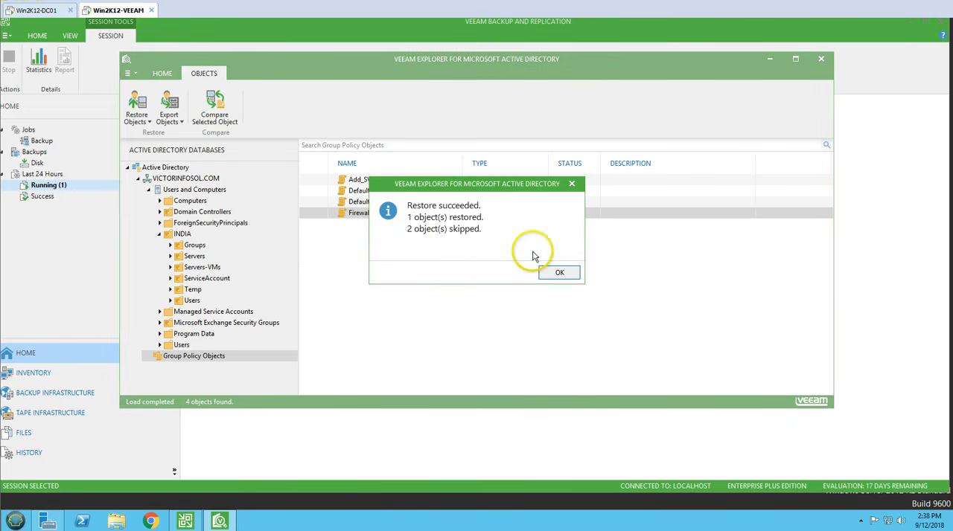
left_click(559, 273)
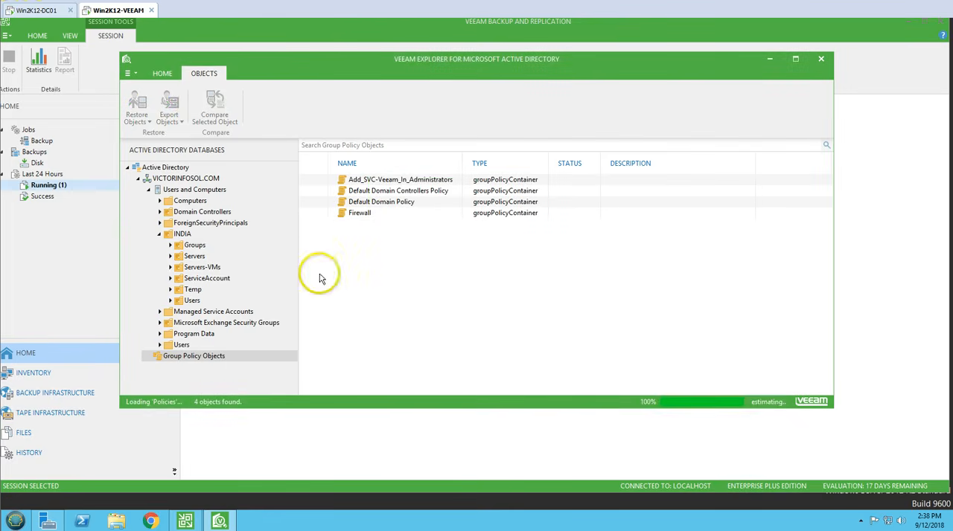
Step: Browse the backup's Computers container and INDIA Groups container, and select the Backup_Admins group
left_click(171, 178)
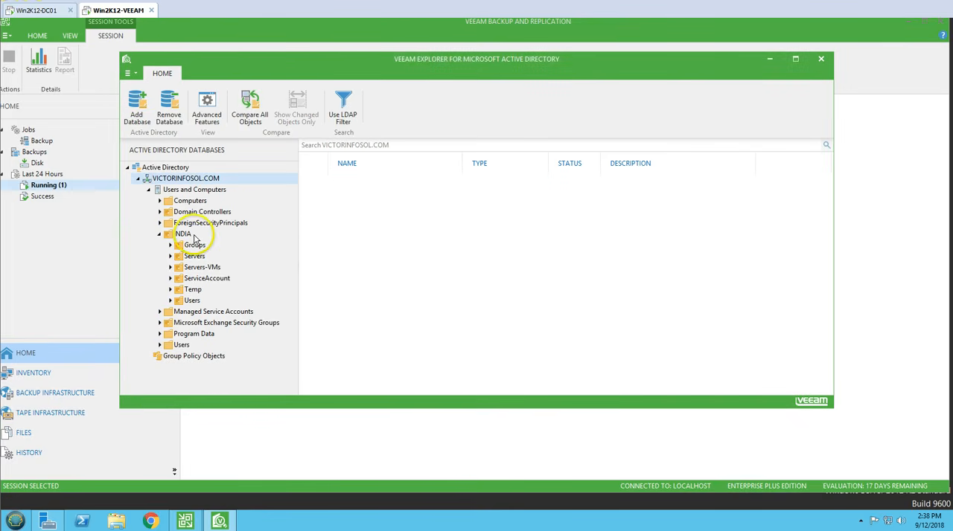
left_click(198, 201)
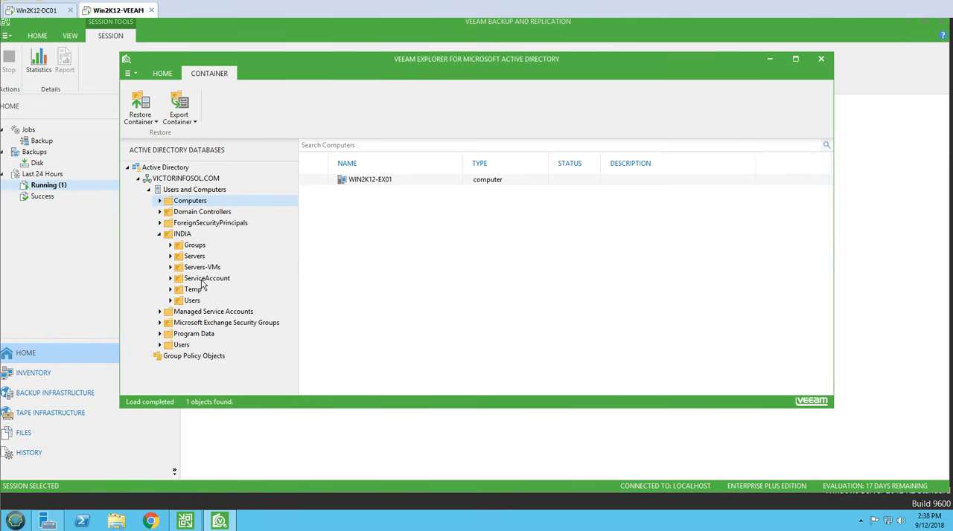
left_click(198, 246)
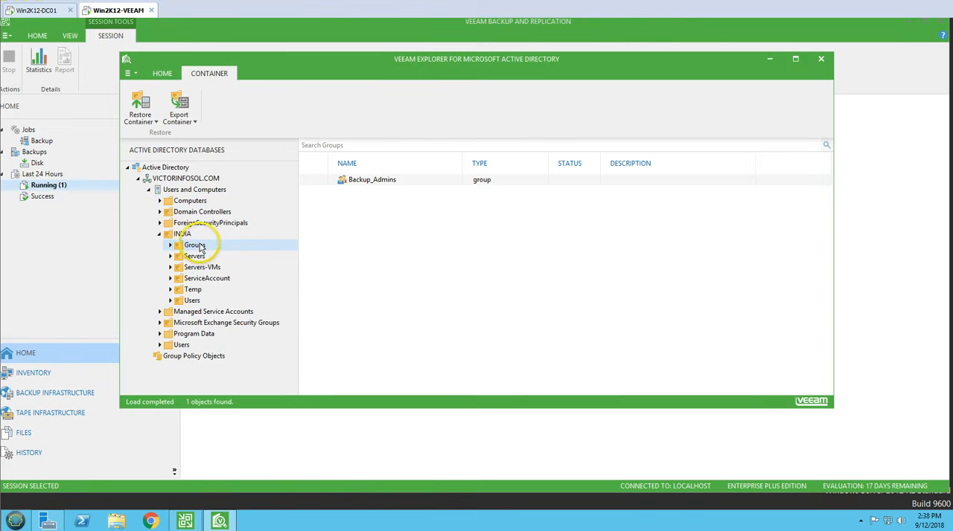
left_click(388, 185)
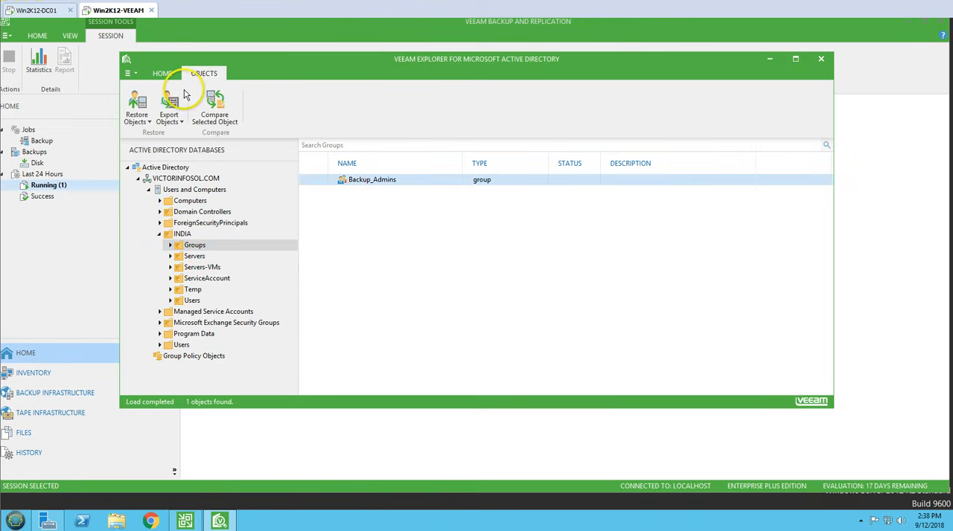
Step: Switch to Win2K12-DC01, delete the Backup_Admins security group from the INDIA Groups OU, and refresh the list
left_click(52, 12)
left_click(57, 145)
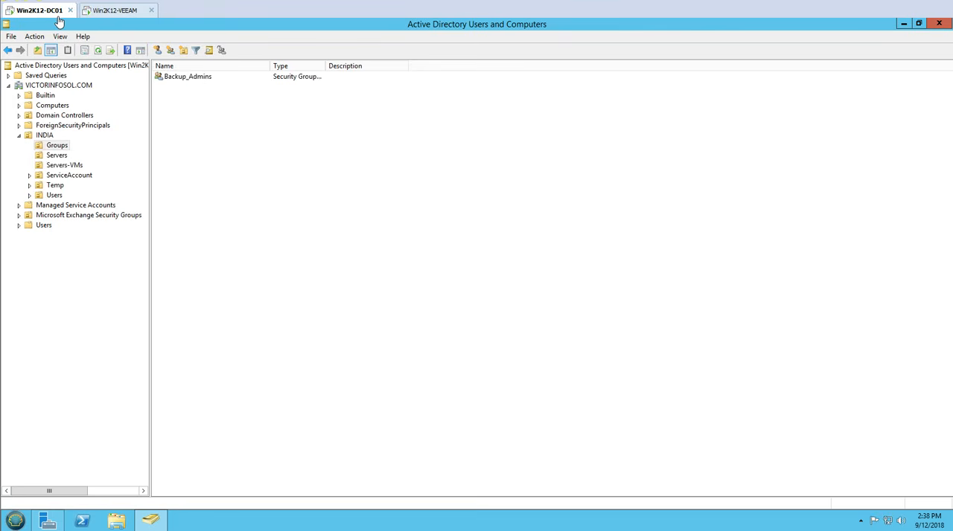
right_click(173, 79)
left_click(203, 153)
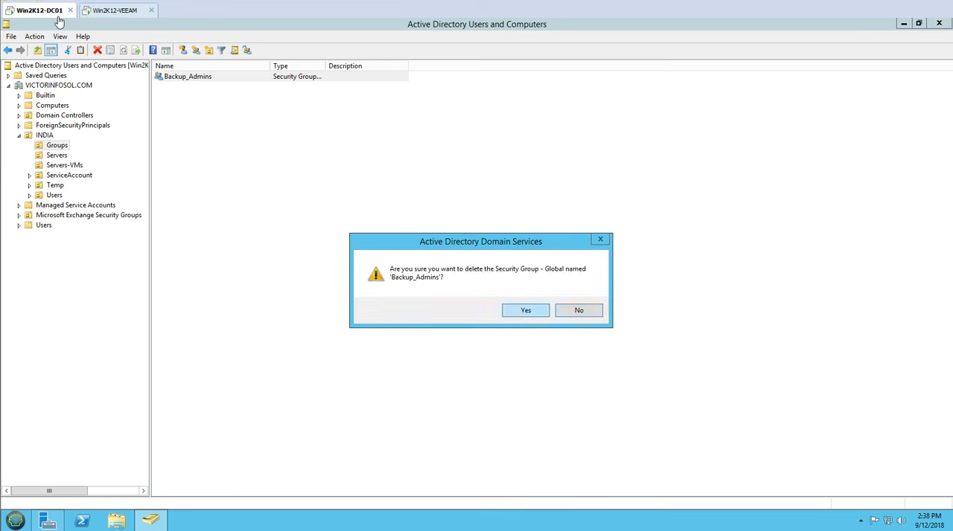
left_click(525, 311)
right_click(276, 184)
left_click(308, 253)
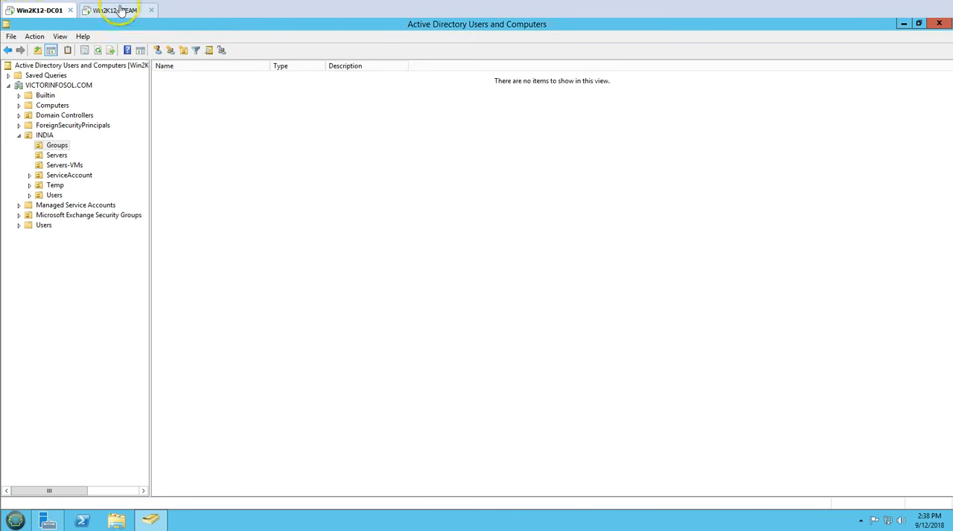
Step: Switch to Win2K12-VEEAM and restore the Backup_Admins group to Win2K12-DC01.VICTORINFOSOL.COM
left_click(120, 10)
right_click(401, 181)
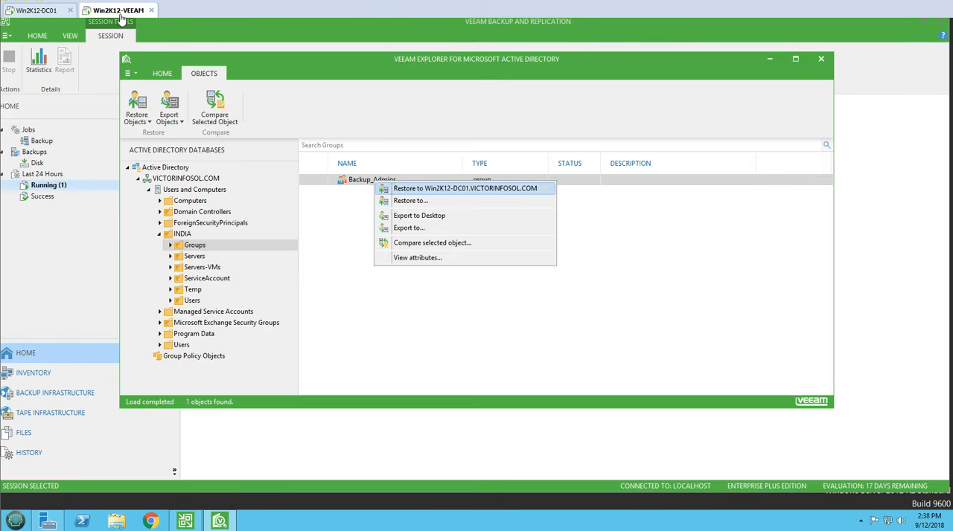
left_click(447, 189)
left_click(559, 266)
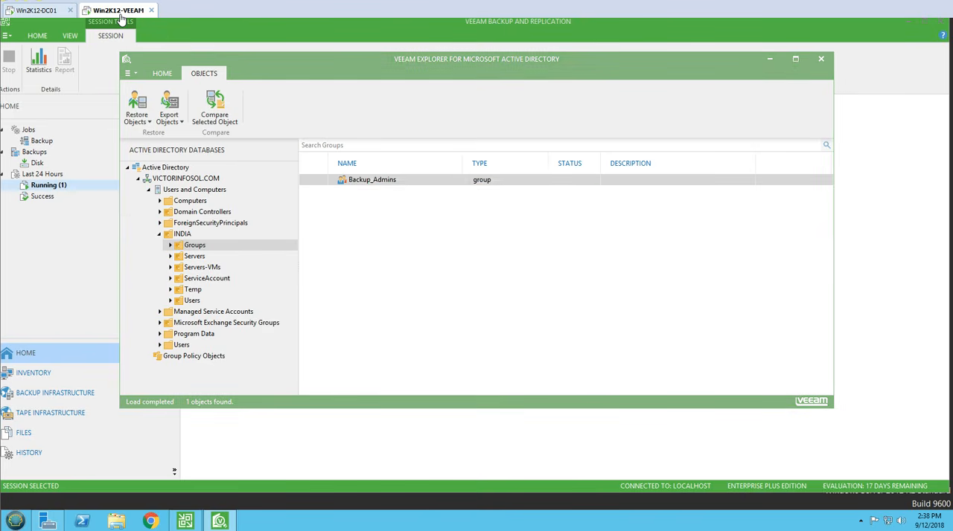
Step: Switch to Win2K12-DC01 and refresh the INDIA Groups OU to check for the restored Backup_Admins group
left_click(28, 10)
right_click(273, 160)
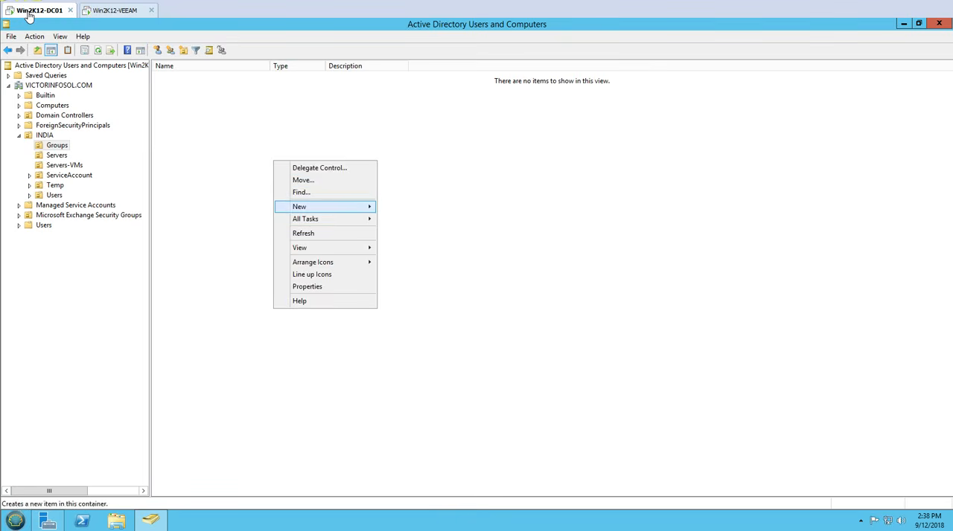
left_click(302, 231)
right_click(233, 170)
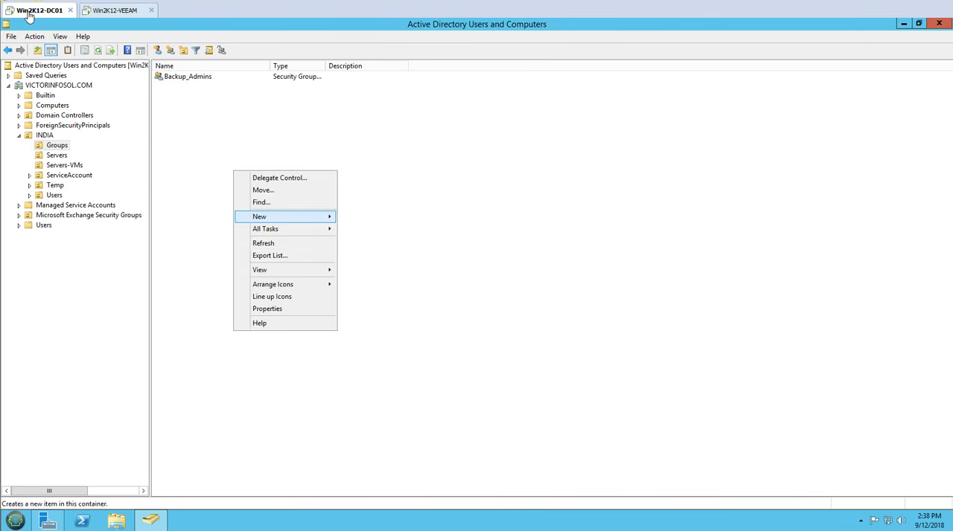
left_click(264, 243)
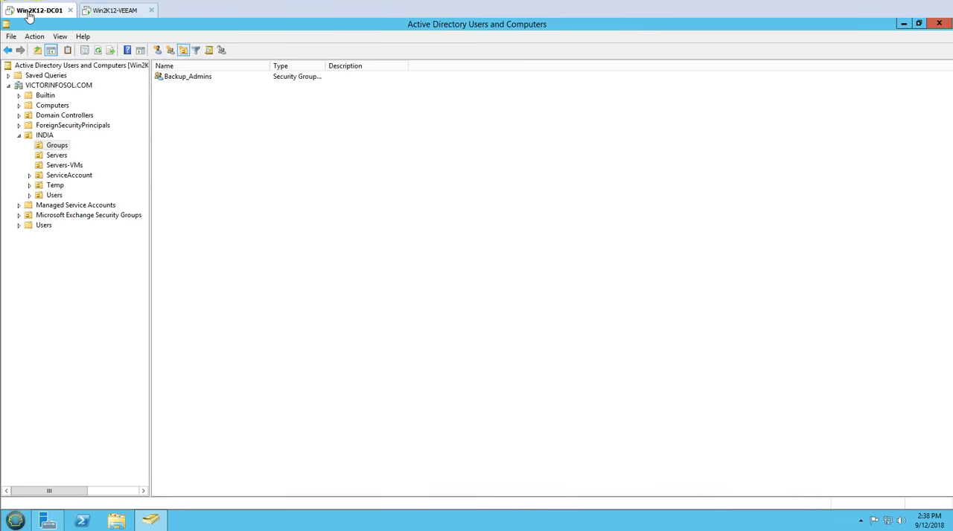
Step: Switch to Win2K12-VEEAM and close Veeam Explorer for Microsoft Active Directory, unmounting the backup
left_click(127, 12)
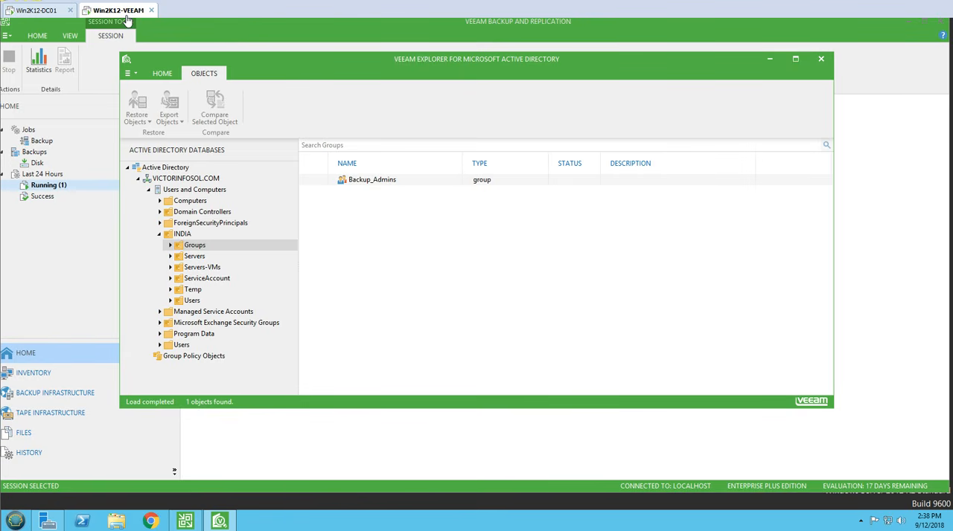
left_click(821, 64)
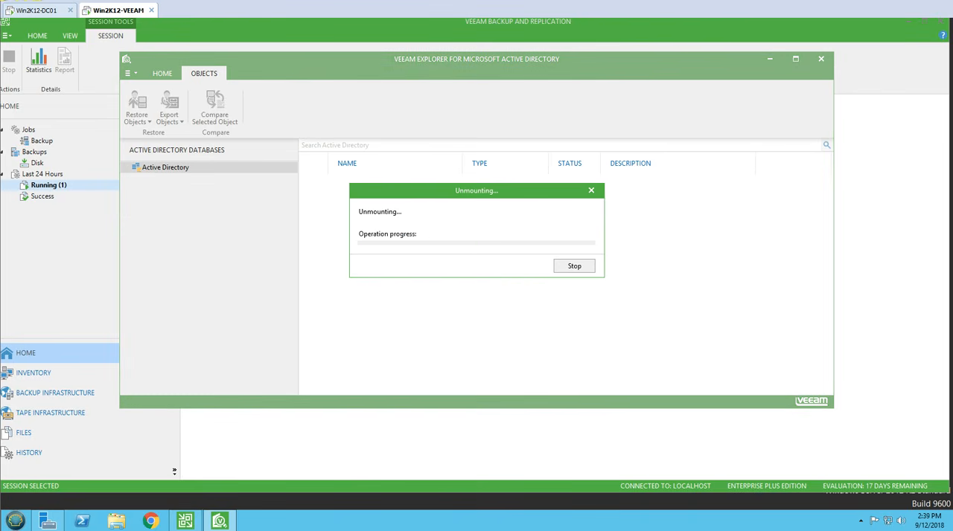
left_click(43, 10)
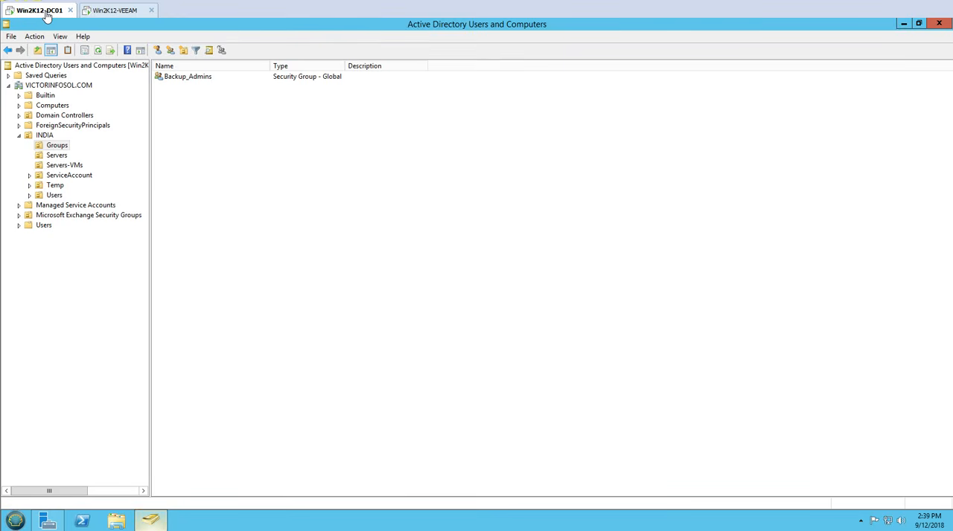
left_click(151, 521)
left_click(15, 521)
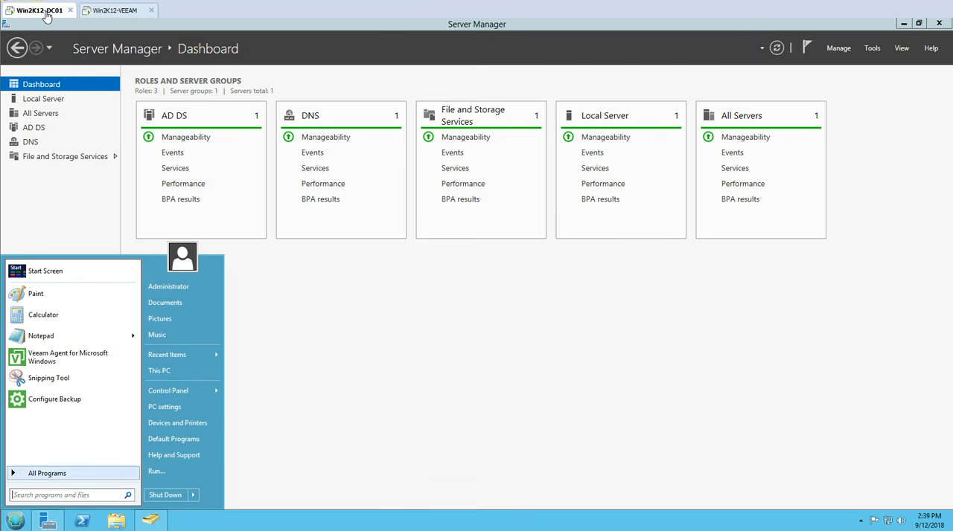
Step: Switch to Win2K12-VEEAM and examine the Default-Backup-Repository and Veeam-Backup-Repository entries in the backup infrastructure
left_click(115, 10)
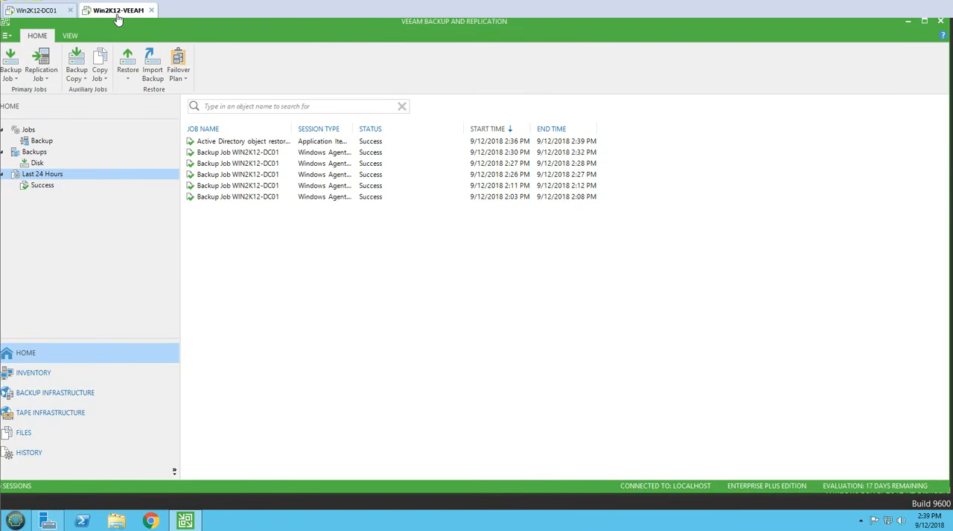
left_click(70, 393)
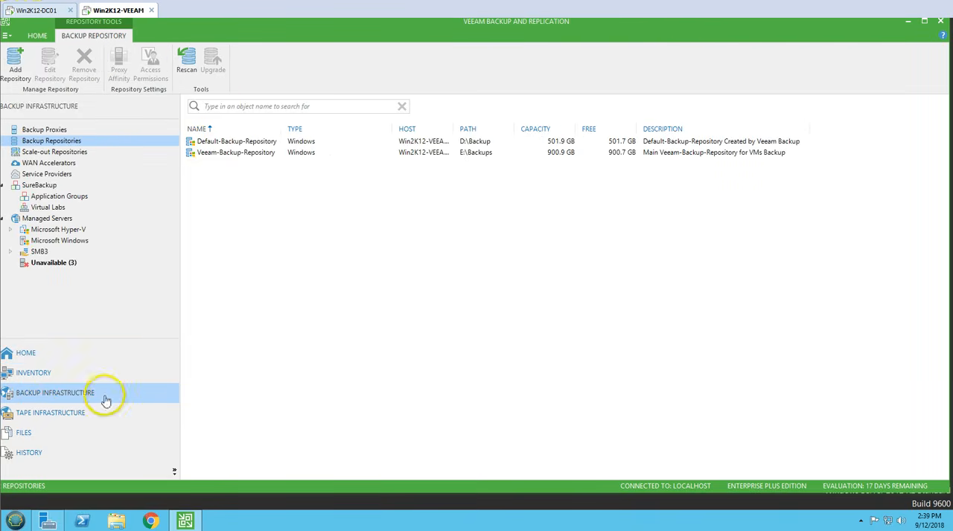
left_click(236, 153)
left_click(238, 143)
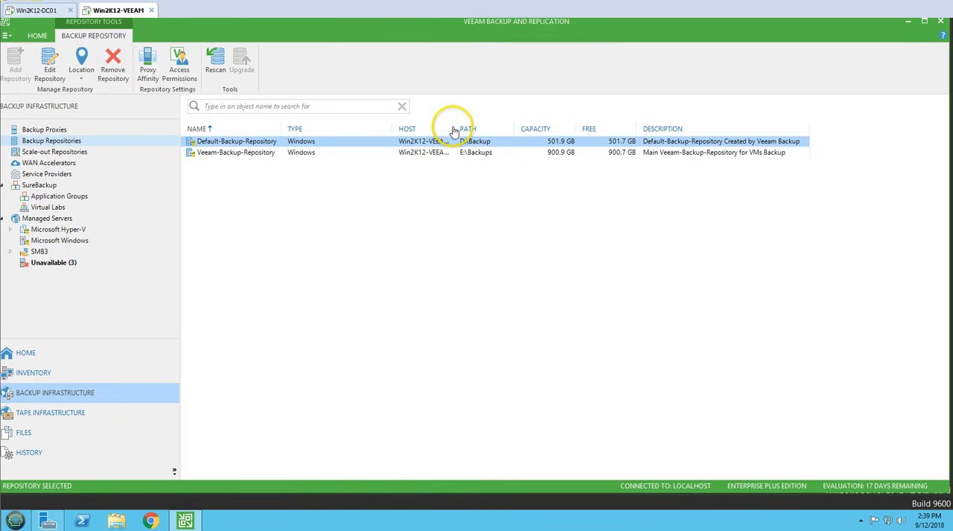
left_click(336, 268)
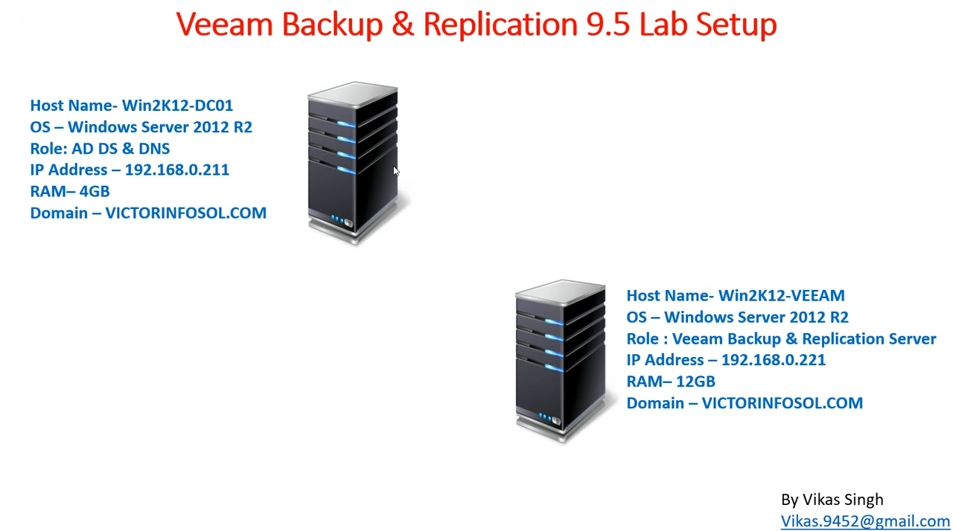
left_click(395, 171)
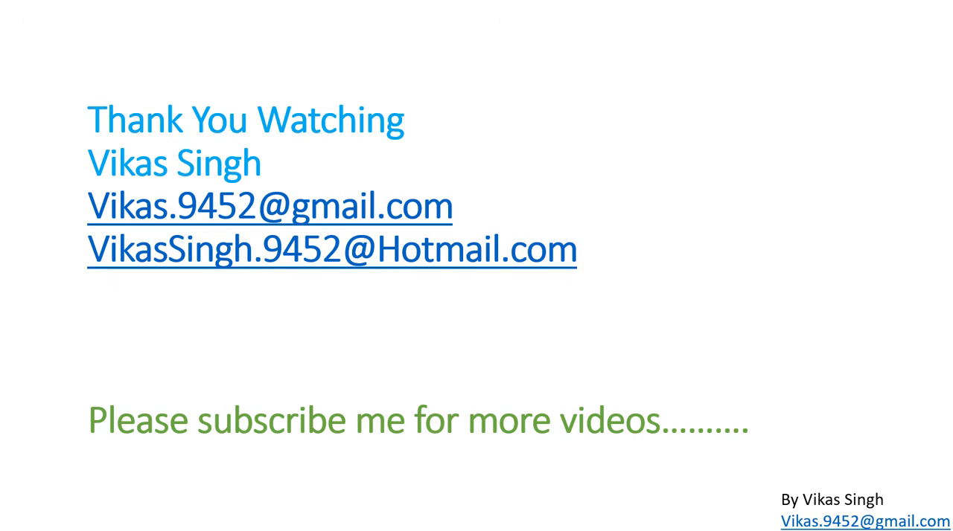